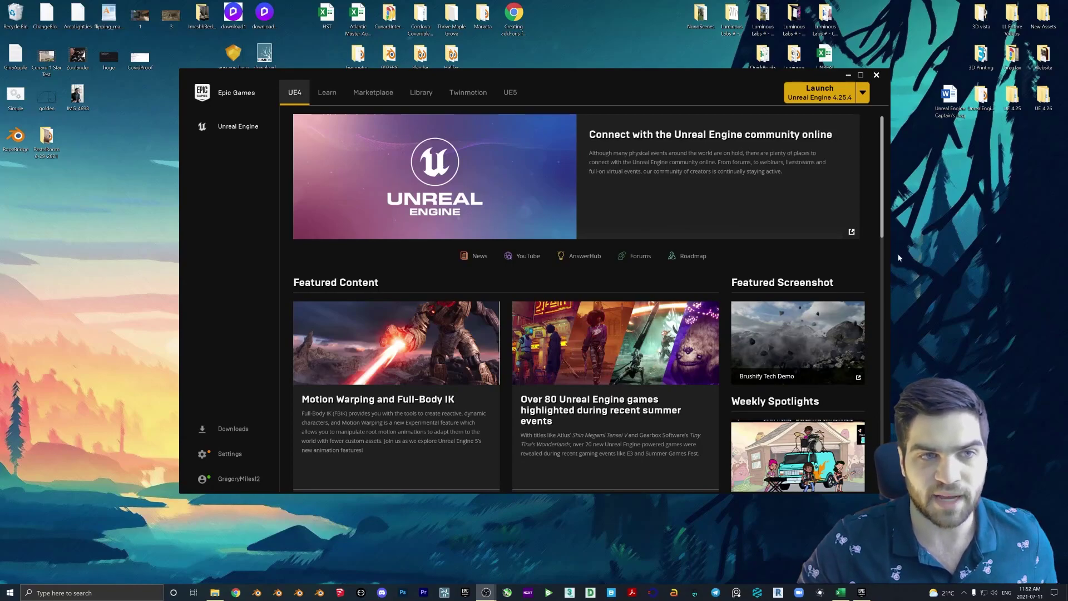
- Launch Unreal Engine 4.25.4 and choose the First Person template from the Games category for a new project
left_click(826, 96)
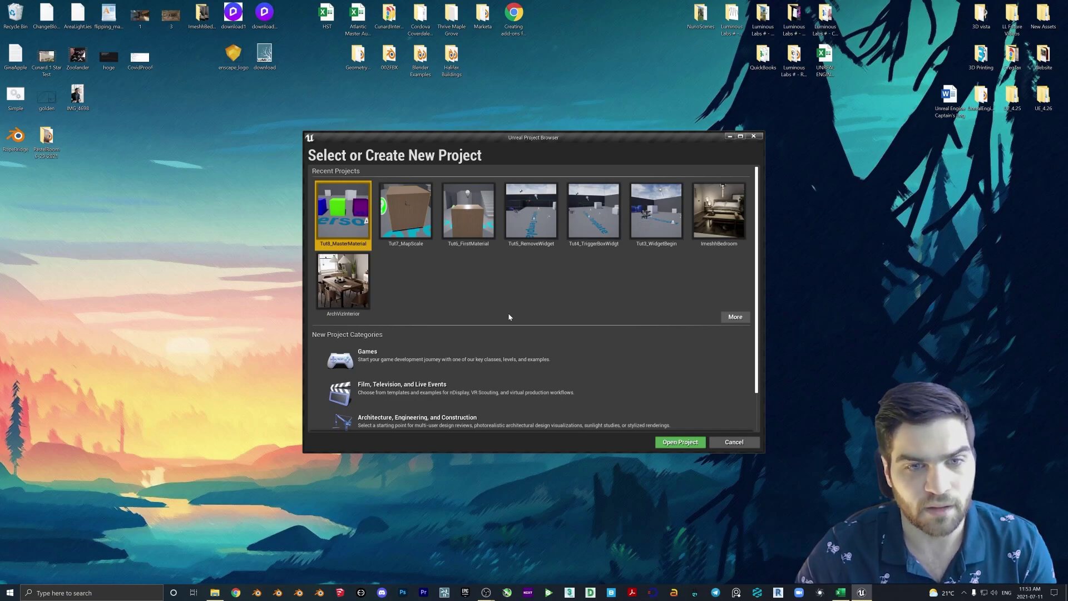
left_click(423, 361)
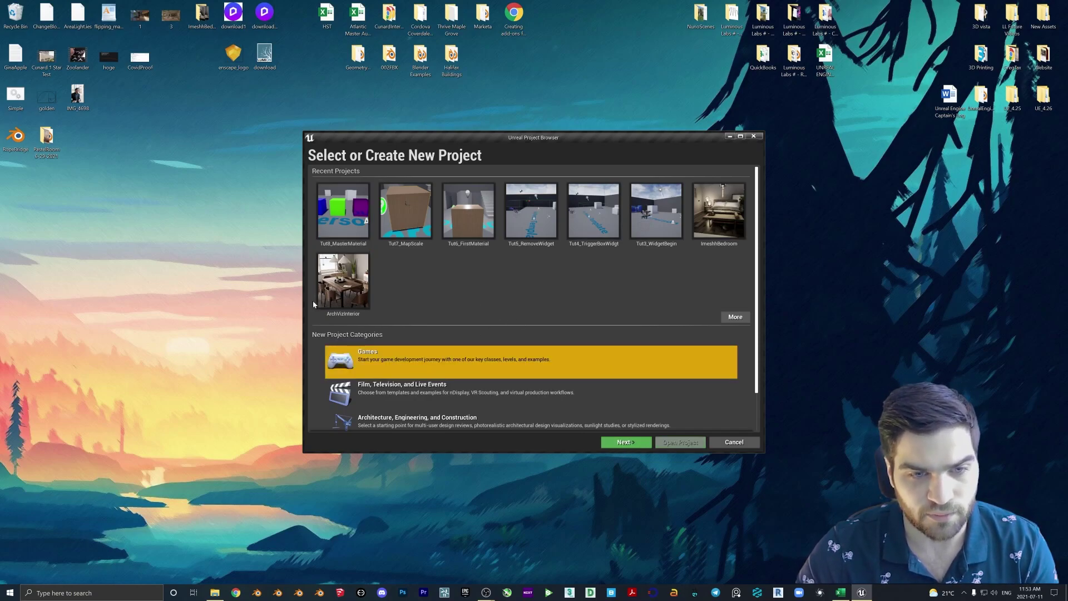
left_click(624, 443)
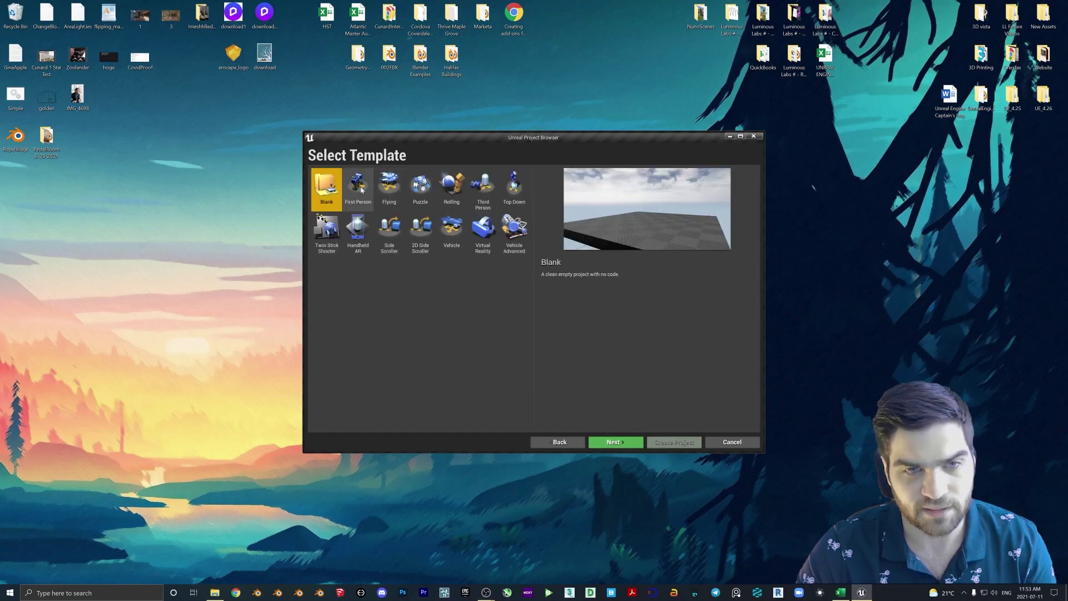
left_click(359, 188)
left_click(613, 442)
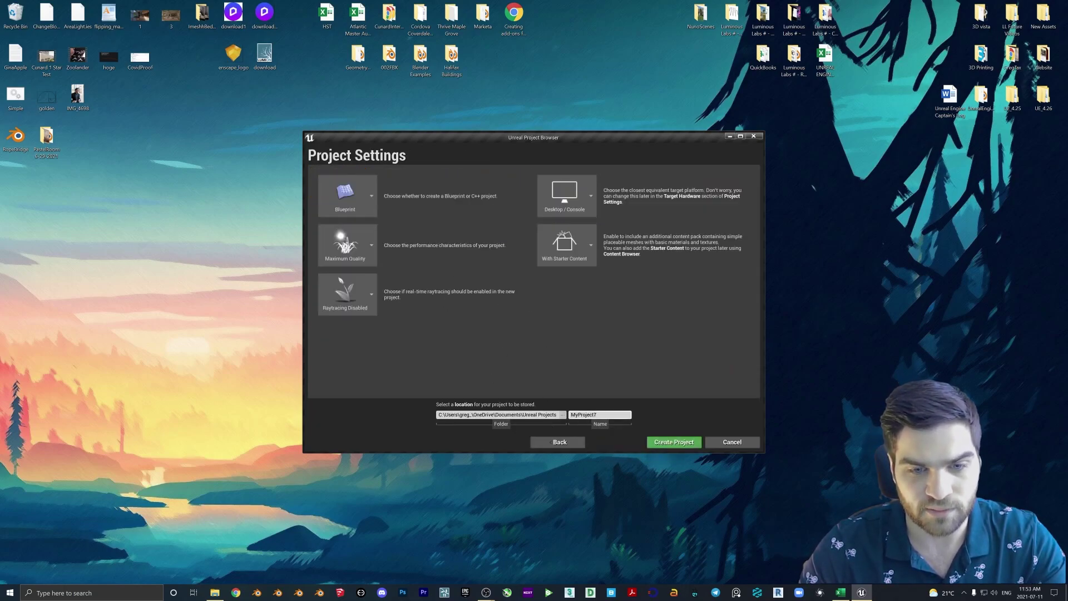
- Name the project Tut9_PBRMasterMat and create it with the existing project settings
type("Tut9_")
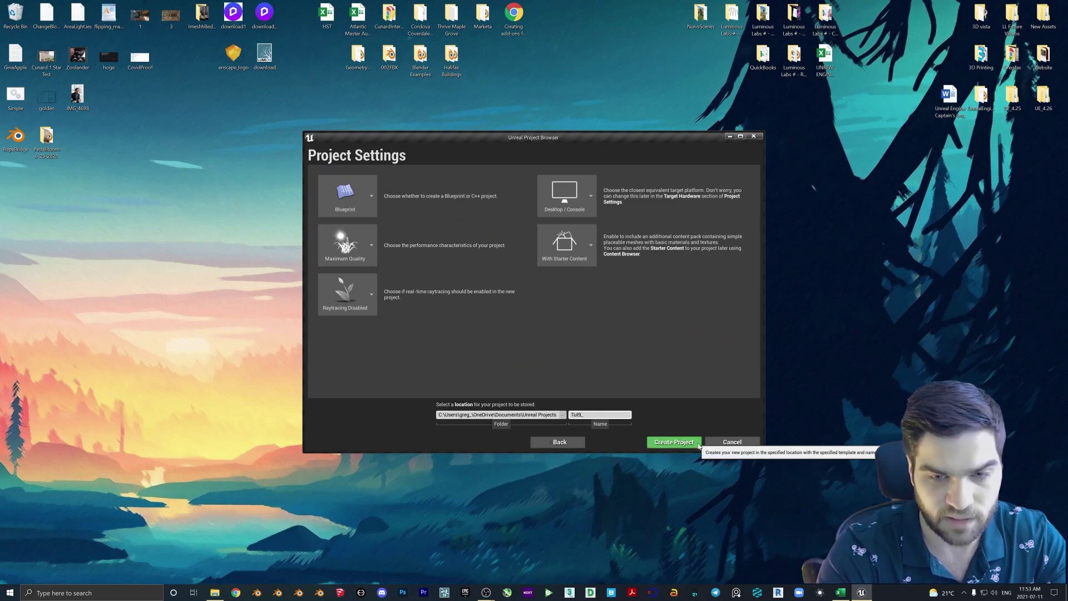
type("PBRMaster")
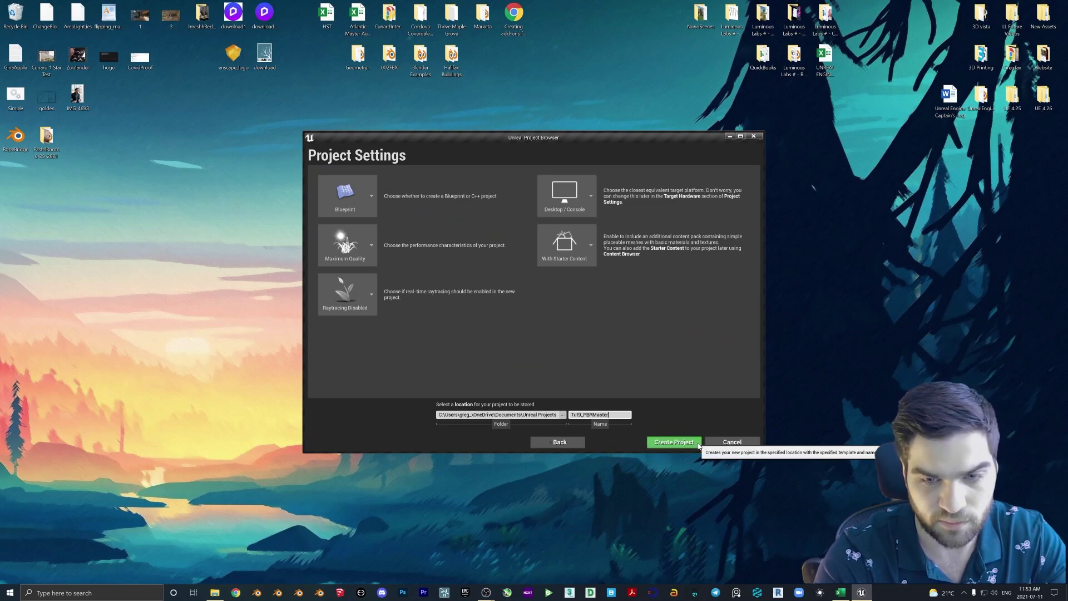
type("Mat")
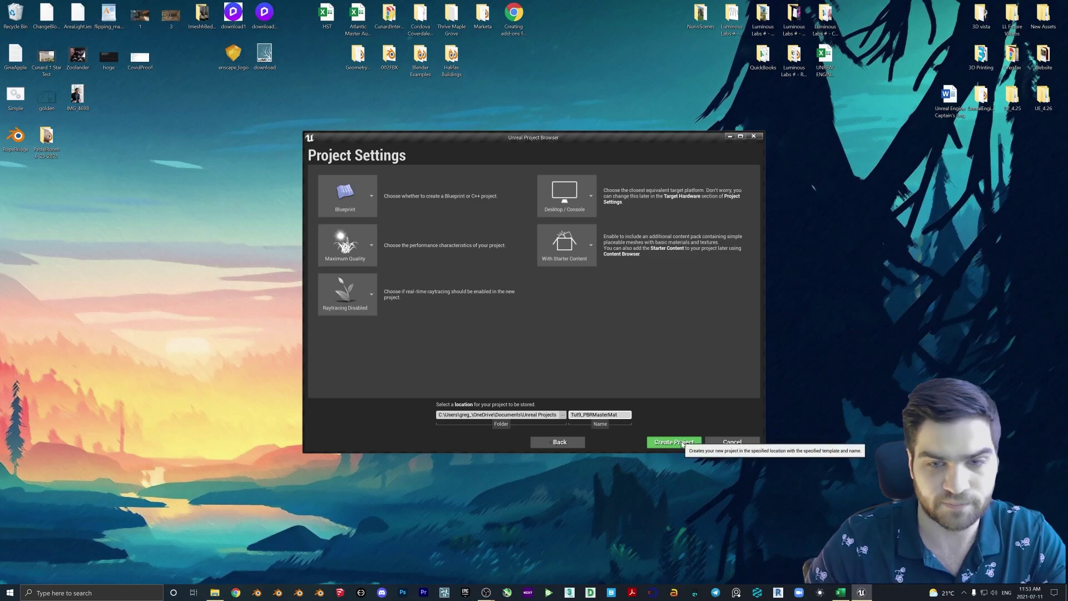
left_click(696, 443)
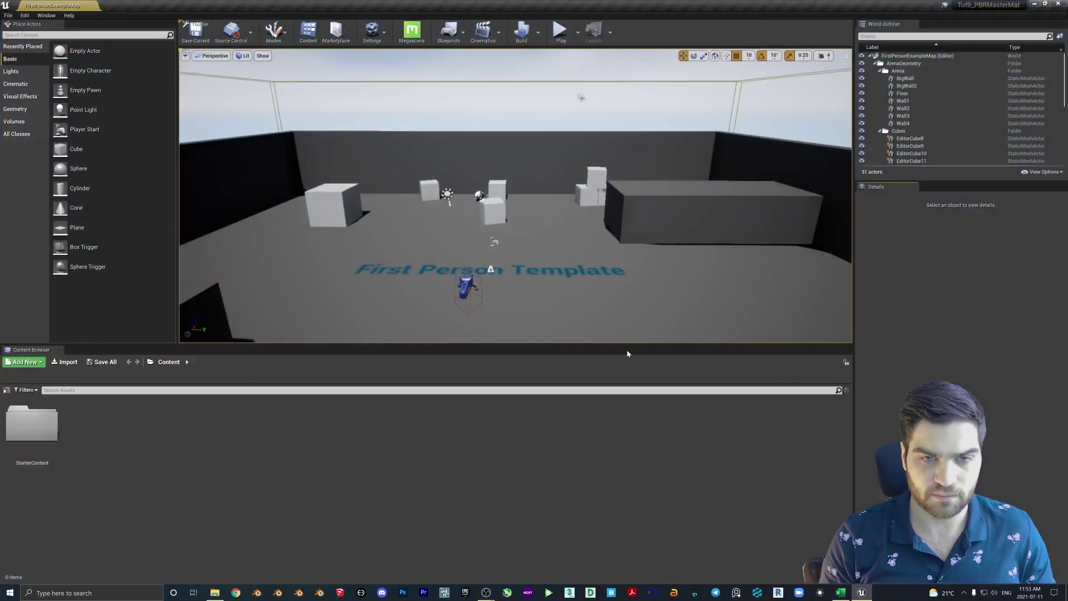
- Place three cubes side by side just behind the First Person Template floor text, scaled to 1.75 on all axes
right_click_drag(603, 314, 606, 337)
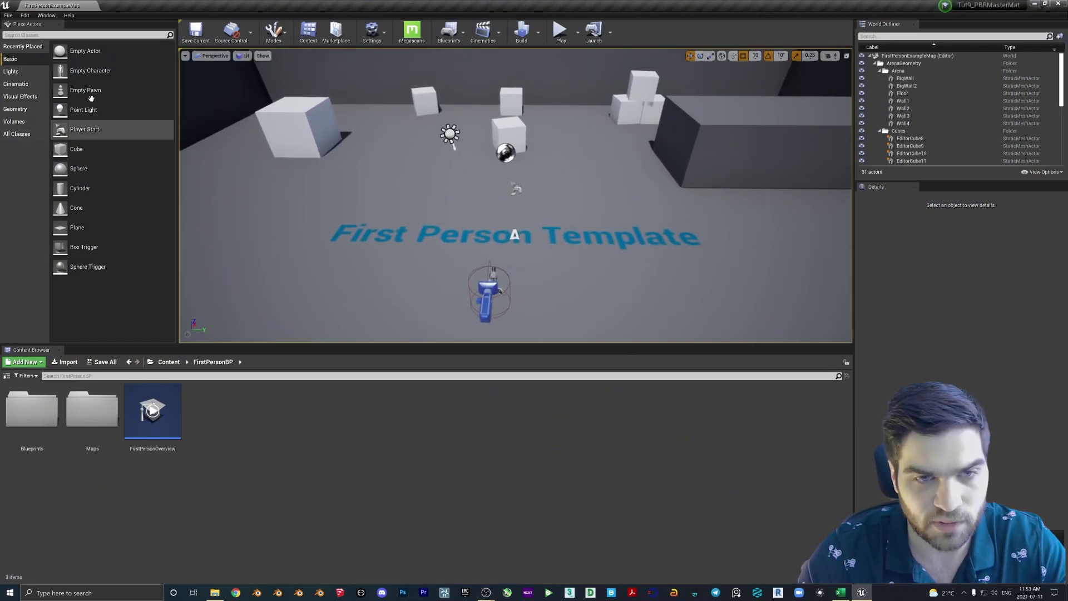
left_click_drag(78, 149, 597, 197)
key("r")
key("w")
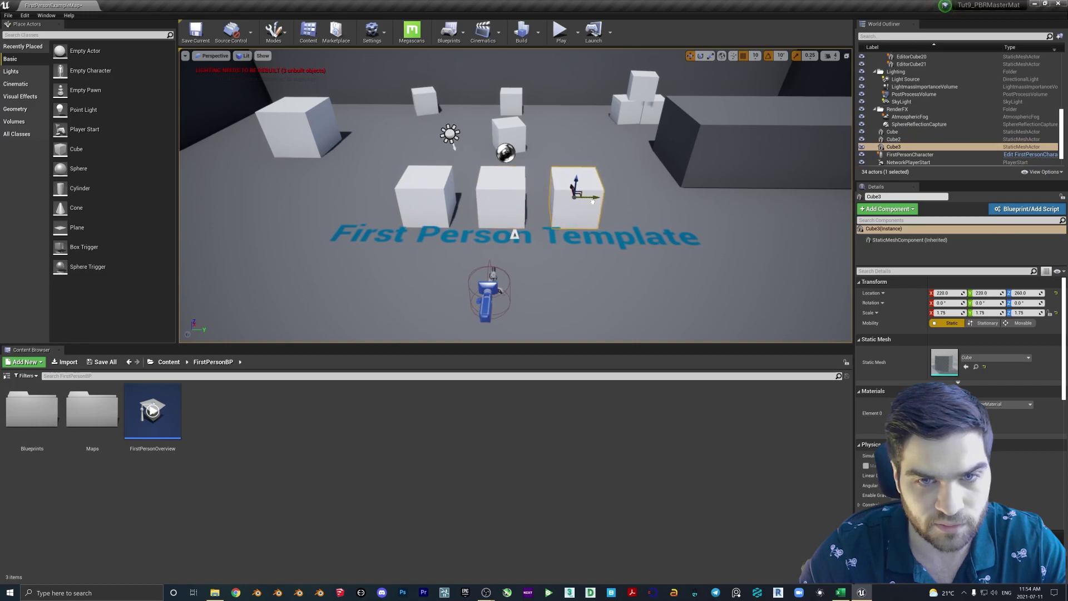
- Create a new material named MasterMat in the FirstPersonBP folder
right_click(243, 434)
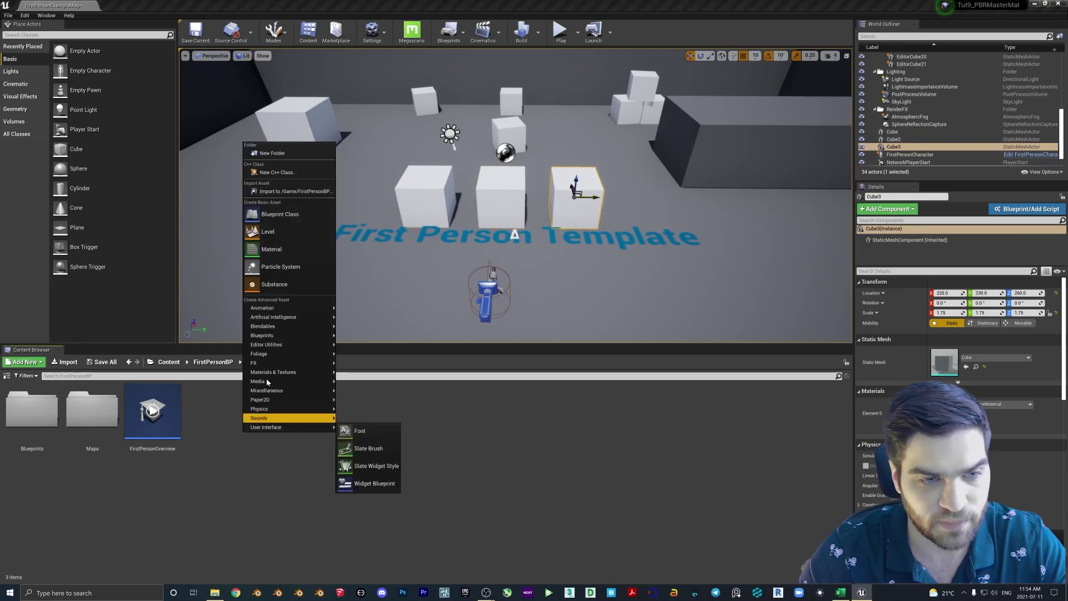
left_click(285, 249)
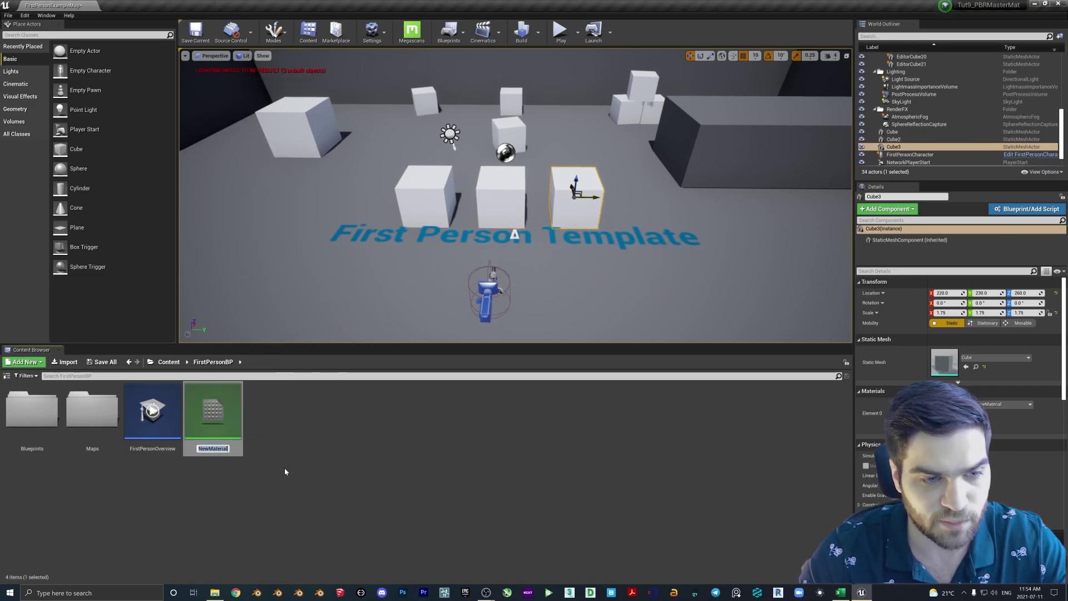
type("MasterMat")
key("Return")
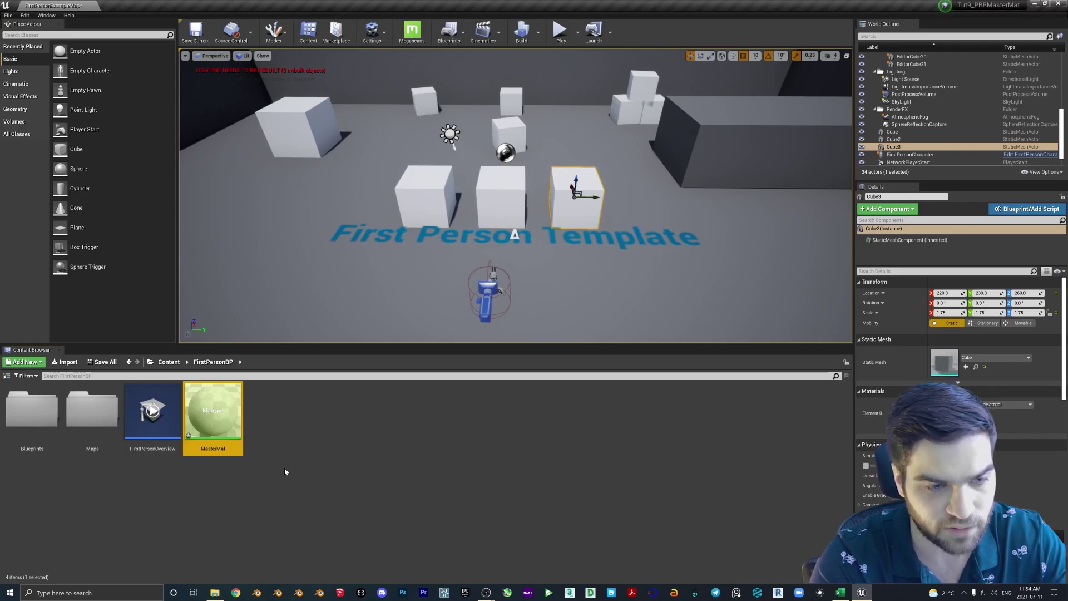
right_click(228, 412)
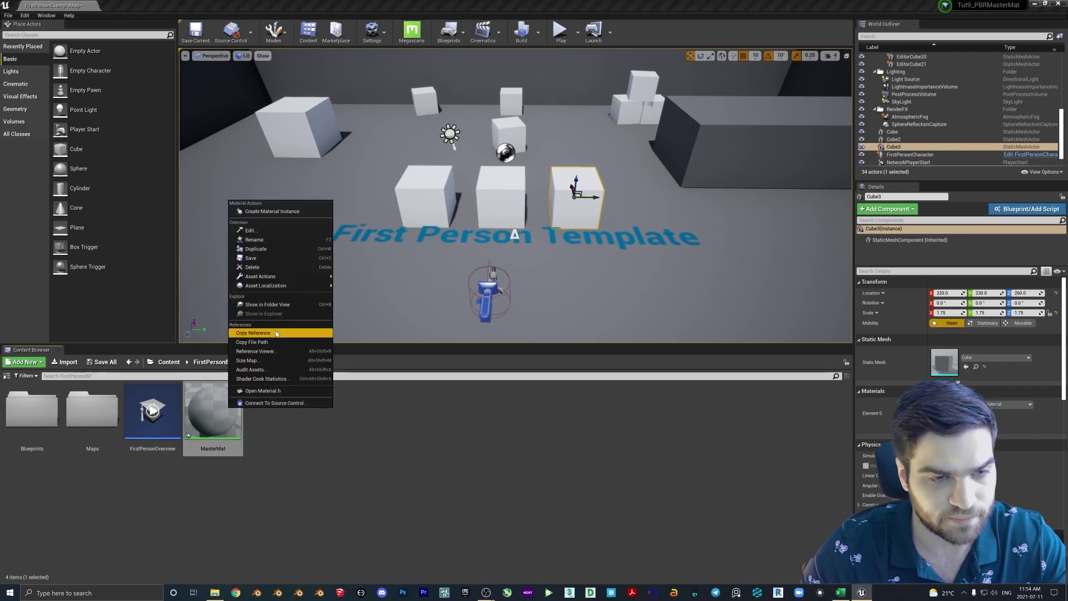
- Switch to File Explorer and open the Materials folder on Local Disk (E:)
left_click(215, 592)
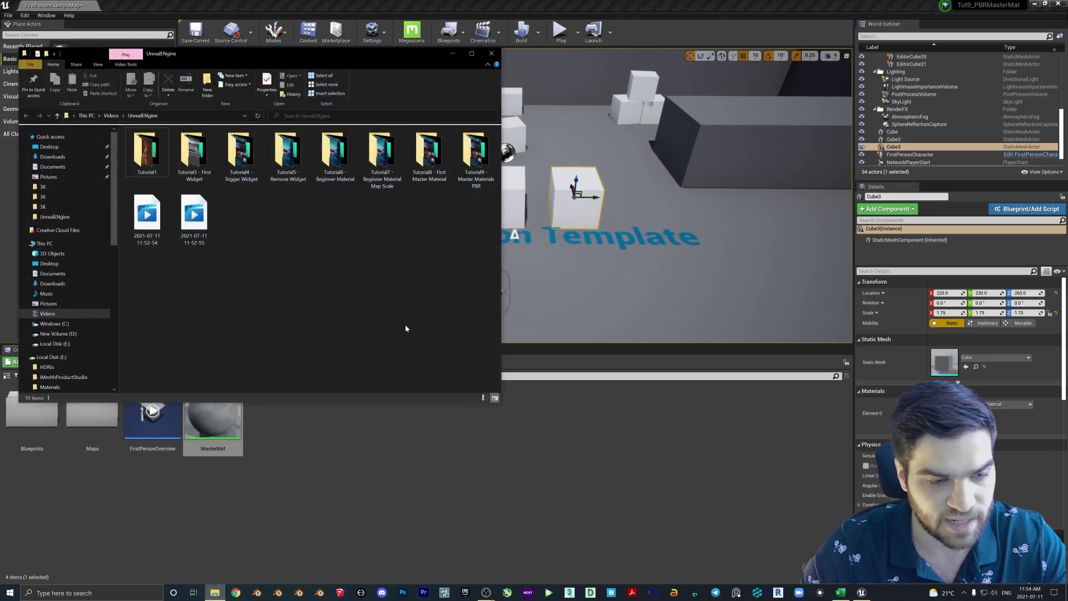
left_click(56, 344)
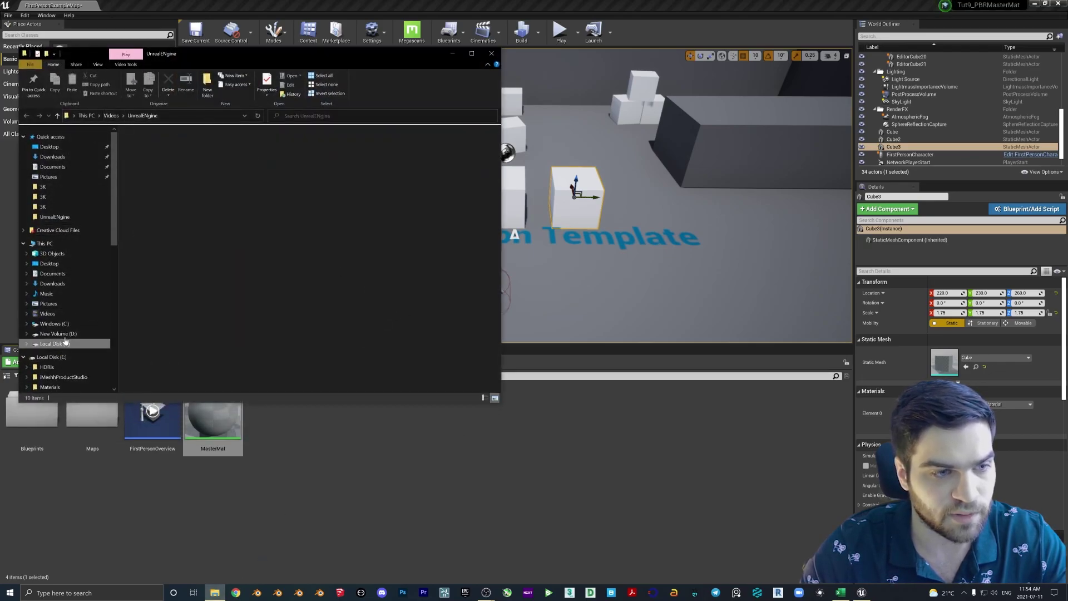
double_click(369, 138)
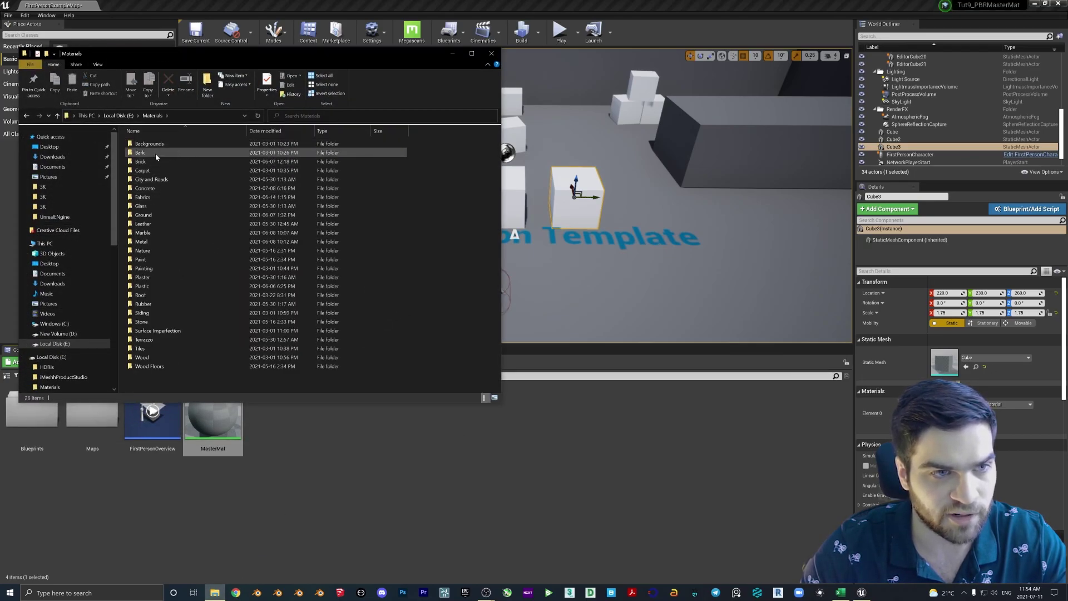
double_click(157, 155)
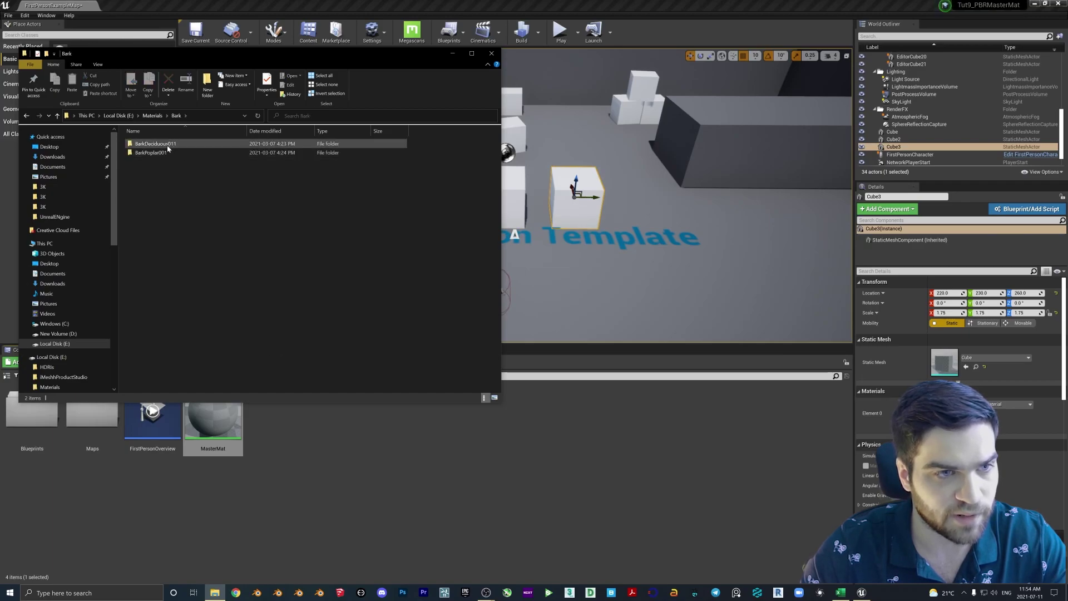
double_click(167, 148)
double_click(194, 161)
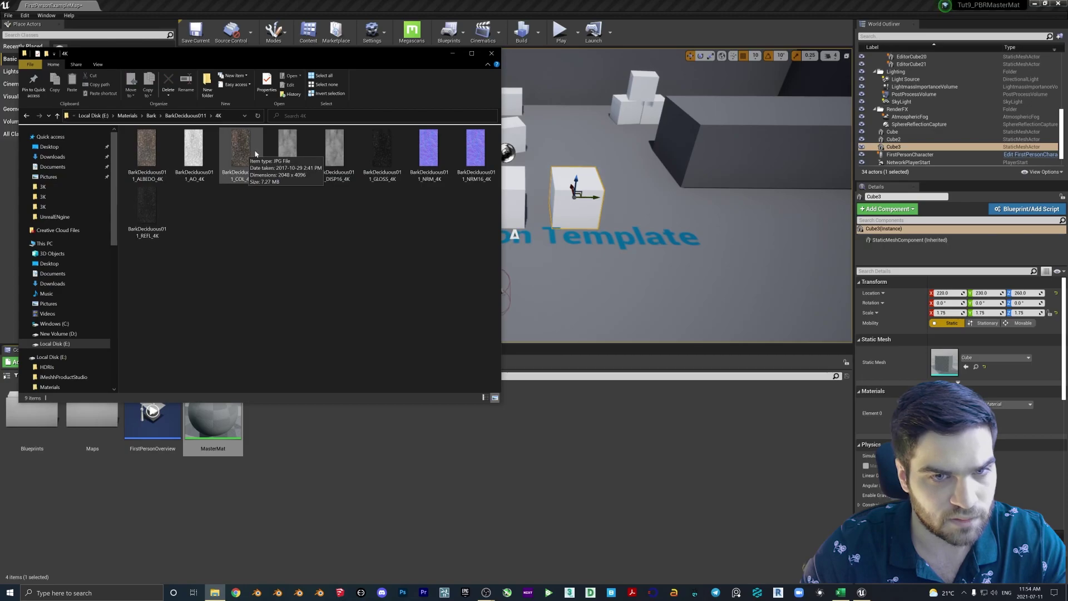
left_click(127, 115)
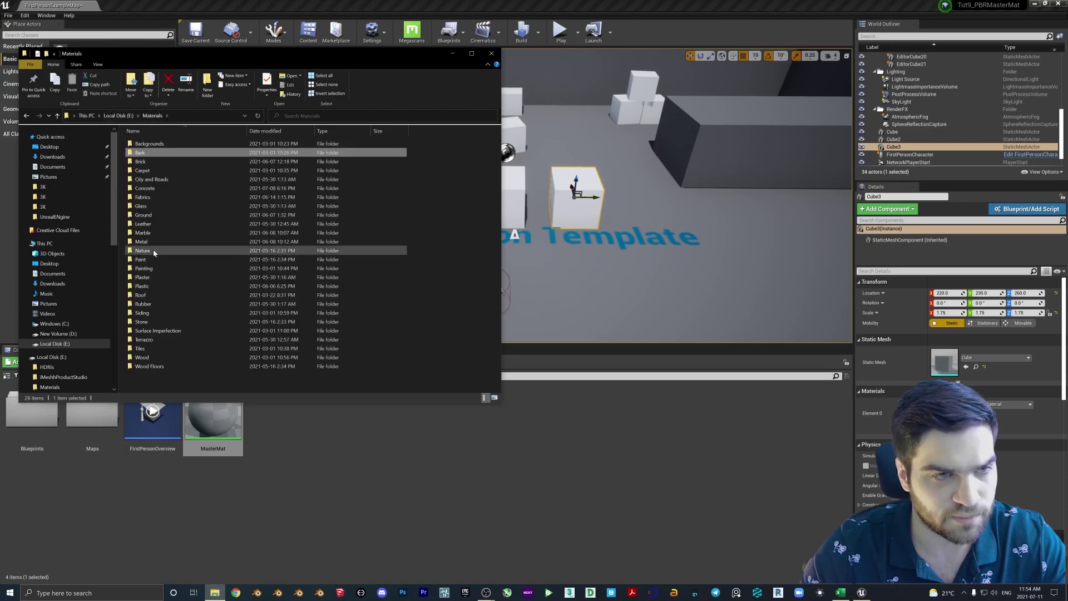
- Import the 4K COL, NRM and GLOSS textures of WoodCrownSmoothWalnut001 from the Wood materials into the FirstPersonBP folder
double_click(143, 357)
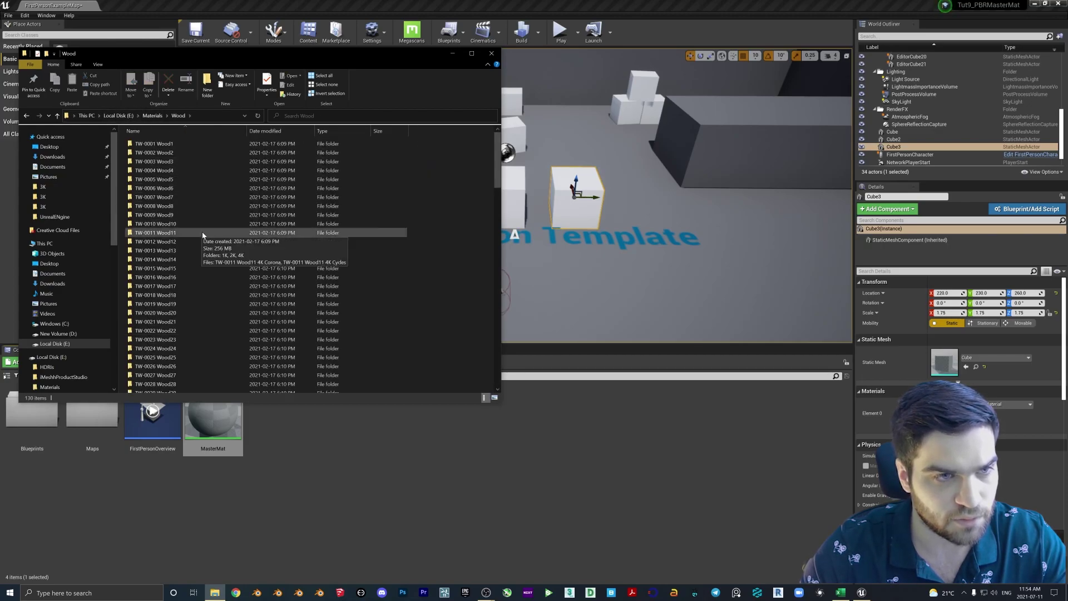
scroll(464, 173, "down", 20)
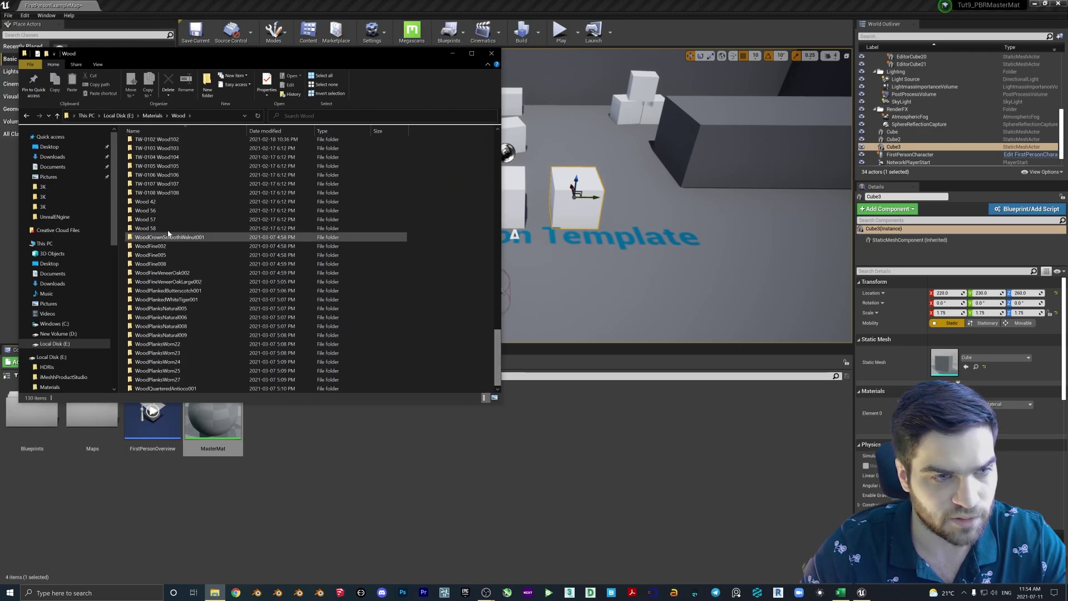
double_click(168, 237)
double_click(167, 164)
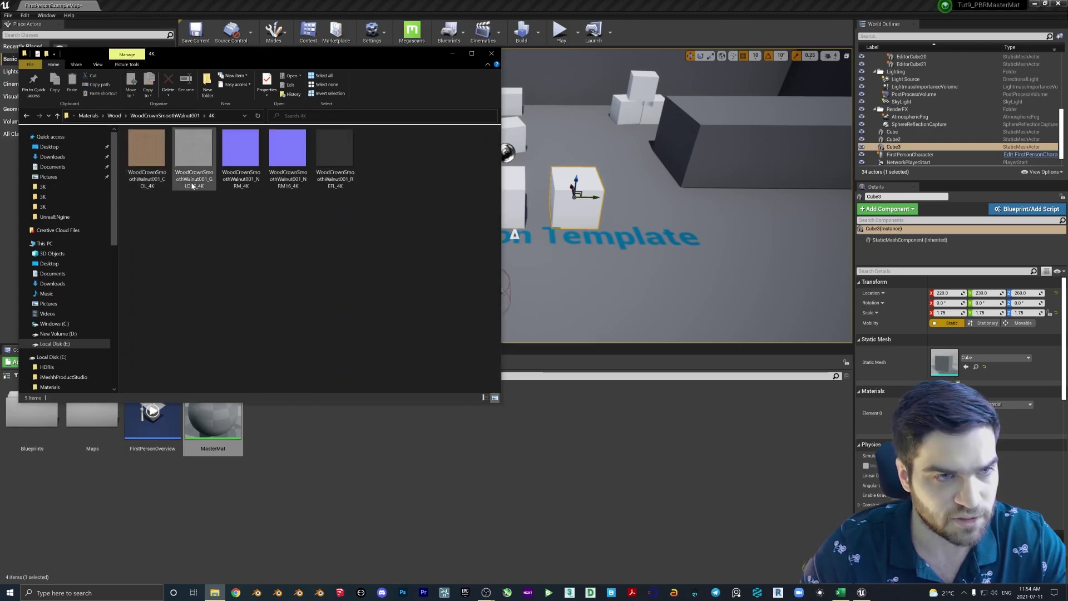
left_click_drag(147, 158, 353, 465)
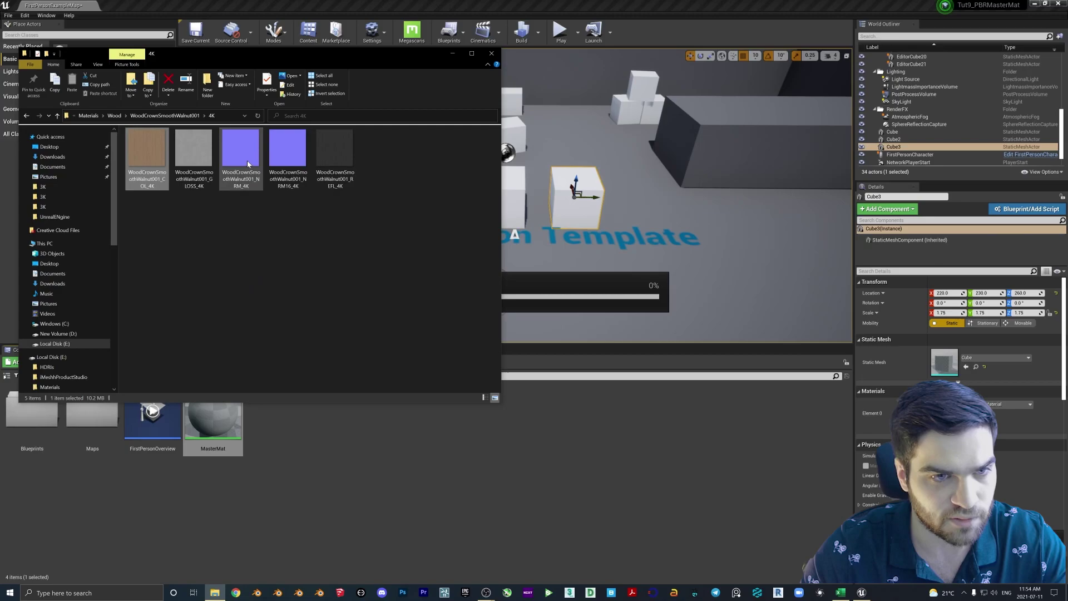
left_click_drag(248, 163, 393, 461)
left_click_drag(194, 158, 517, 503)
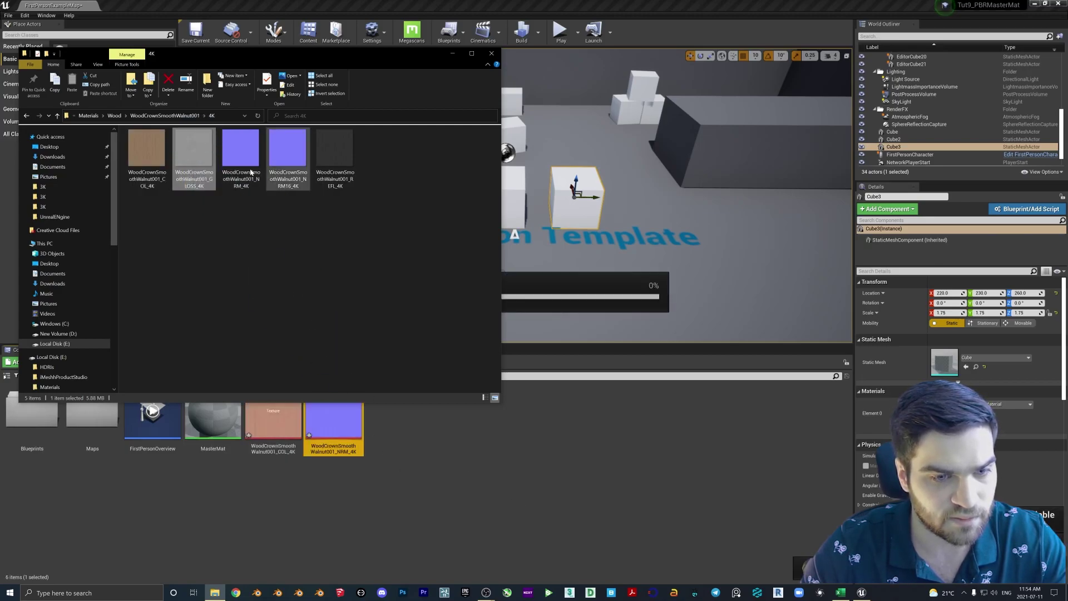
- Import the 3K COL_VAR1, GLOSS and NRM textures of TerrazzoPalladianaHoned001 from the Terrazzo materials into the FirstPersonBP folder
left_click(120, 115)
left_click(152, 116)
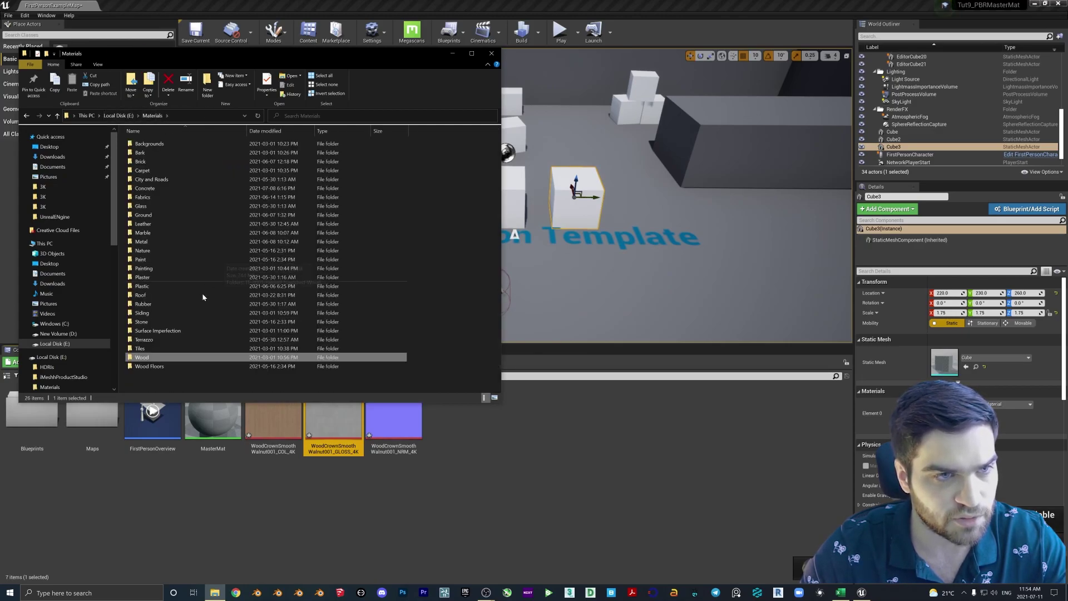
double_click(146, 339)
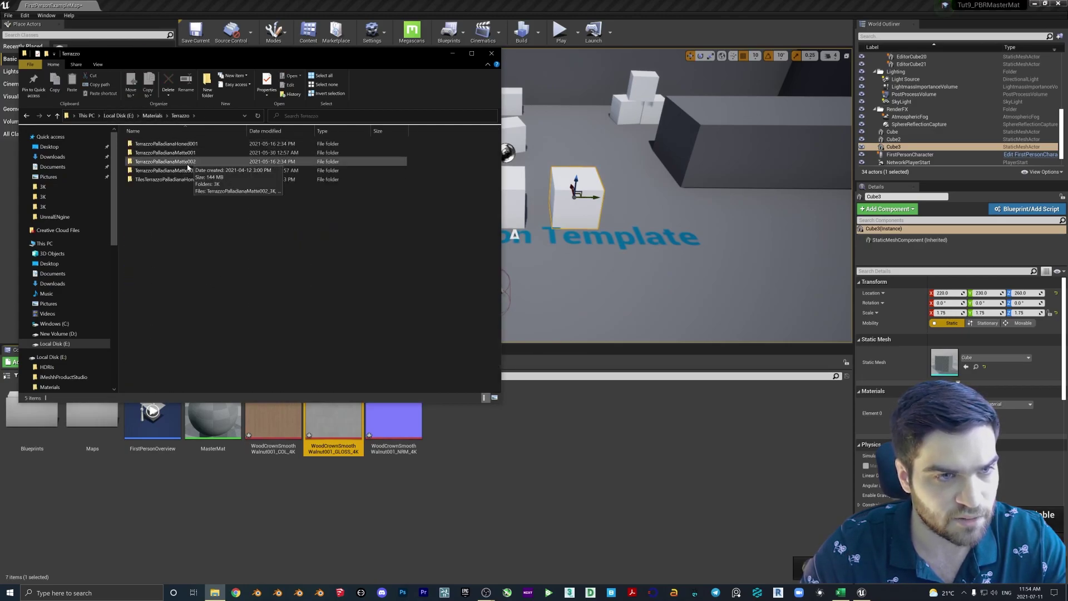
double_click(165, 143)
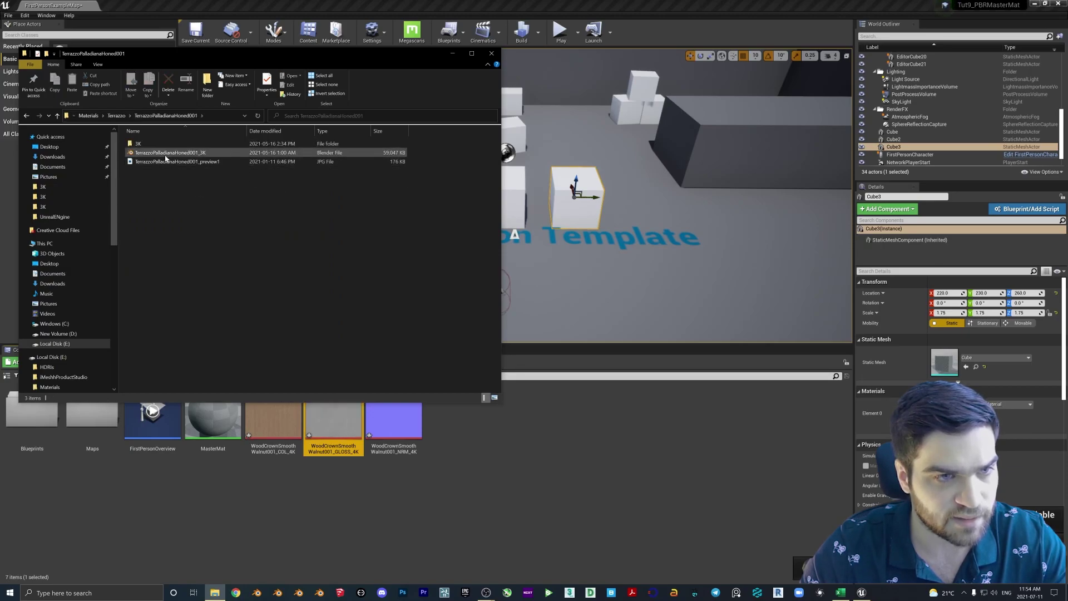
double_click(140, 144)
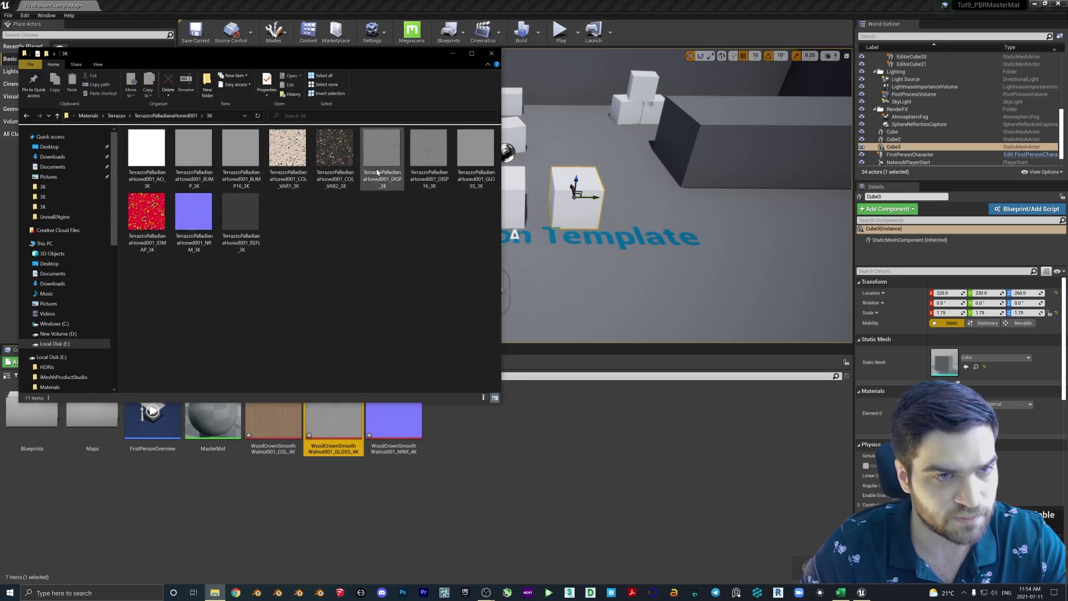
left_click(296, 179)
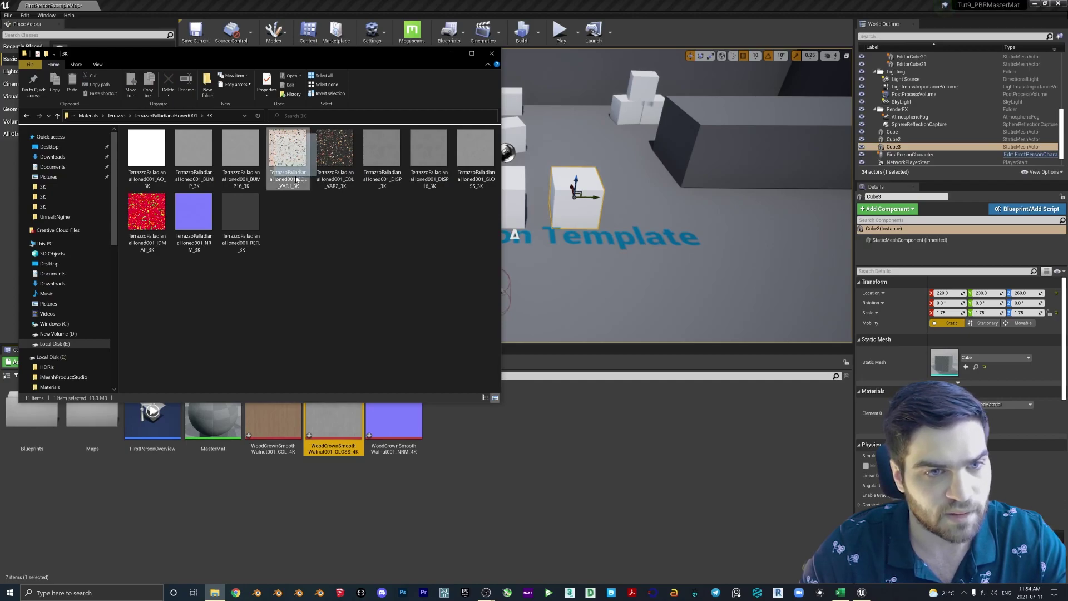
left_click_drag(296, 179, 500, 438)
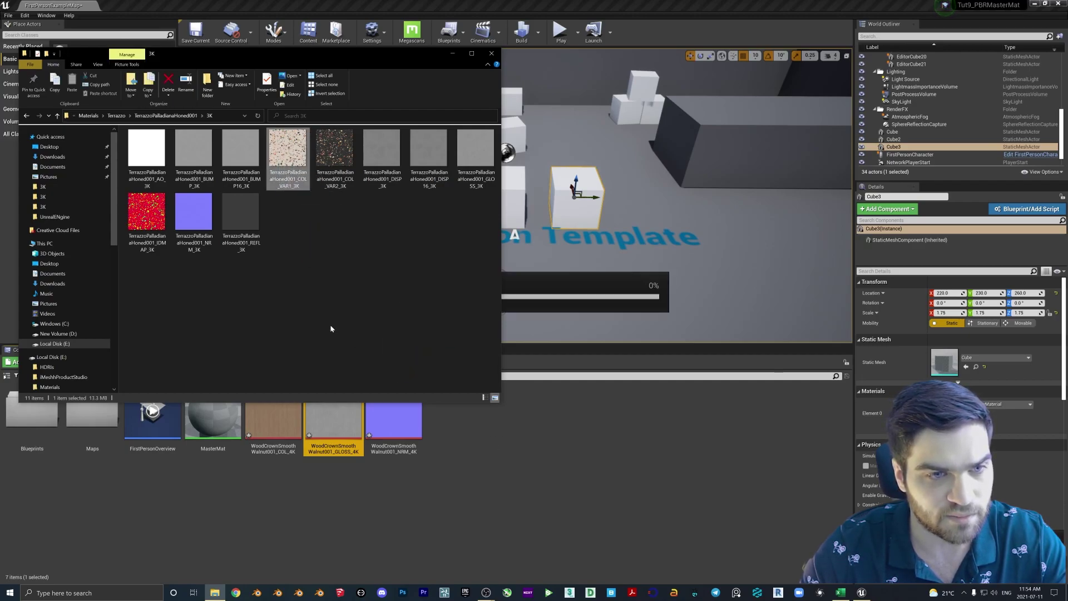
left_click_drag(192, 217, 524, 479)
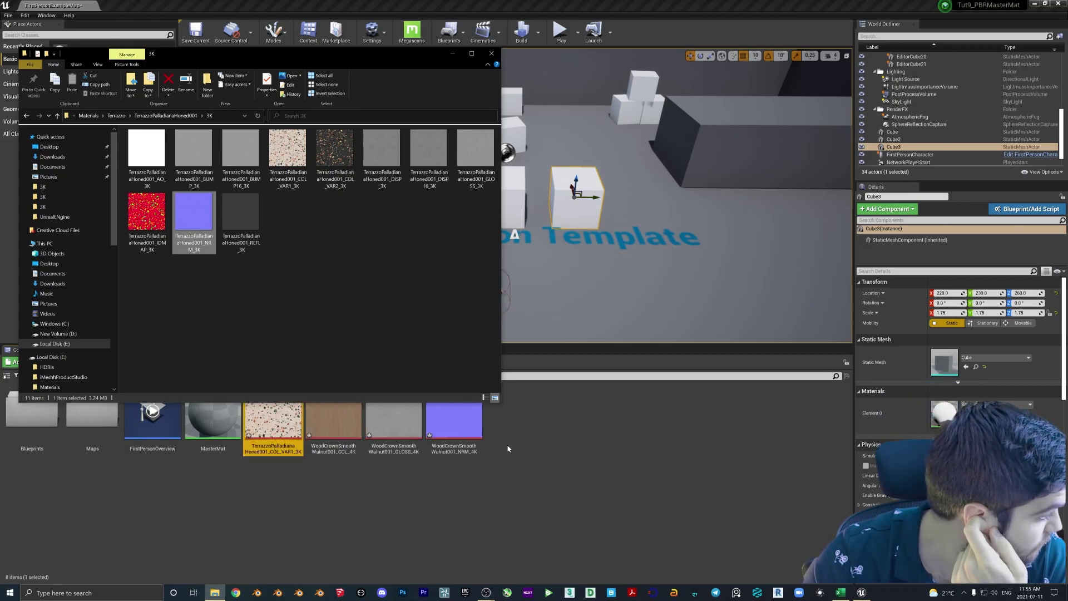
left_click_drag(476, 153, 549, 474)
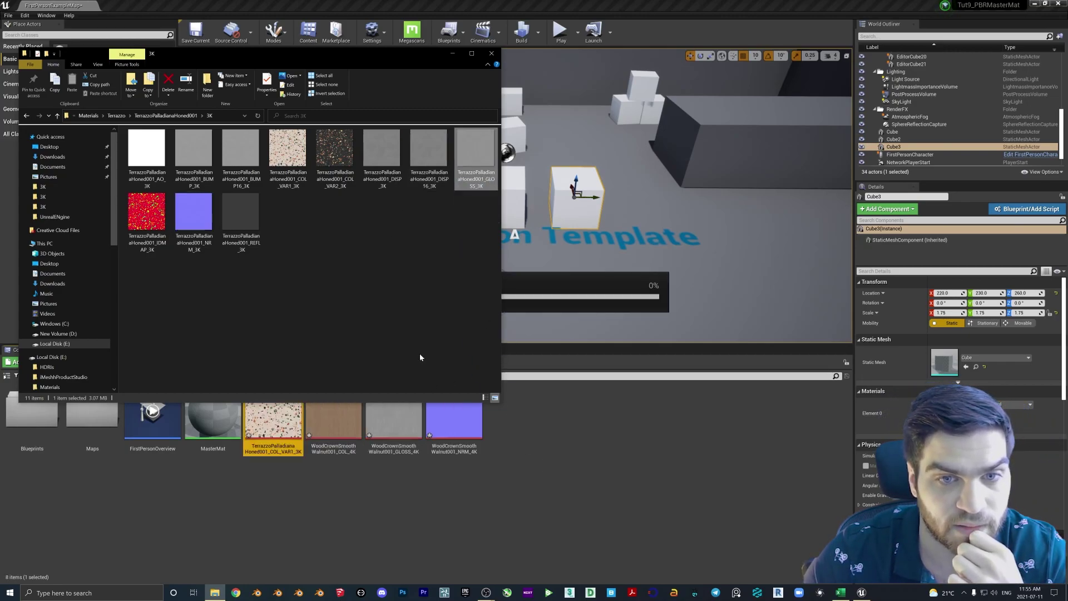
left_click_drag(193, 214, 584, 456)
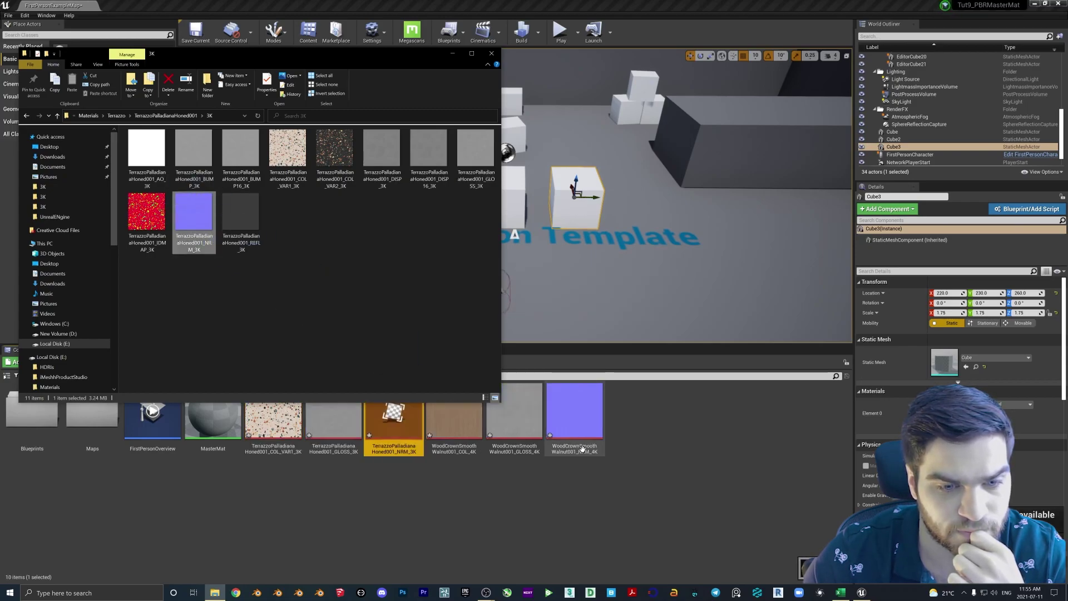
left_click(116, 115)
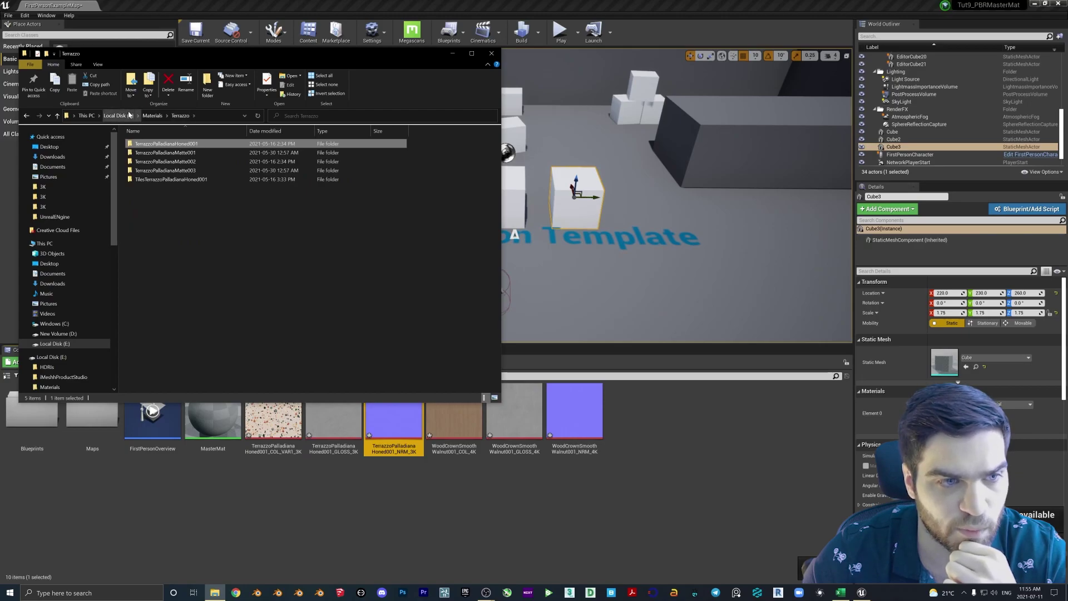
- Check the textures of the Fabric Stripes material in the Fabrics folder, and return to the Materials folder
left_click(152, 115)
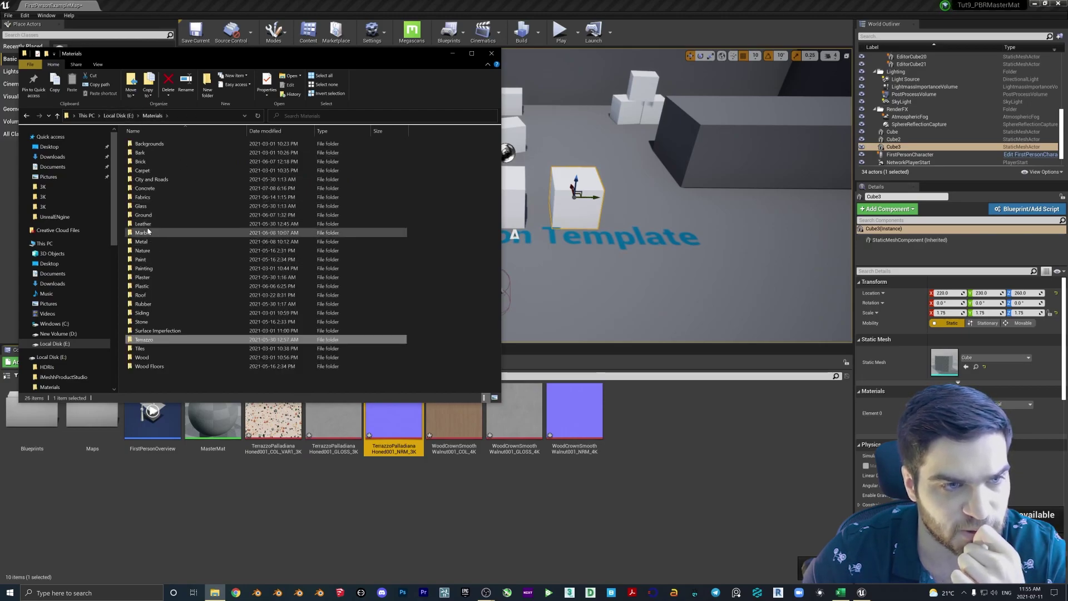
double_click(152, 198)
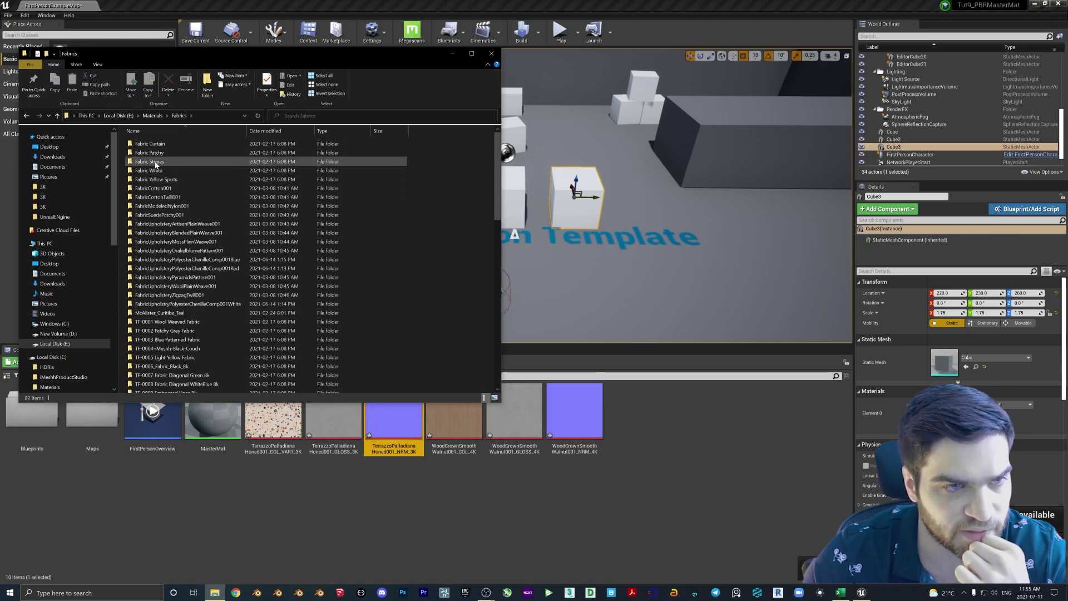
double_click(167, 161)
double_click(161, 144)
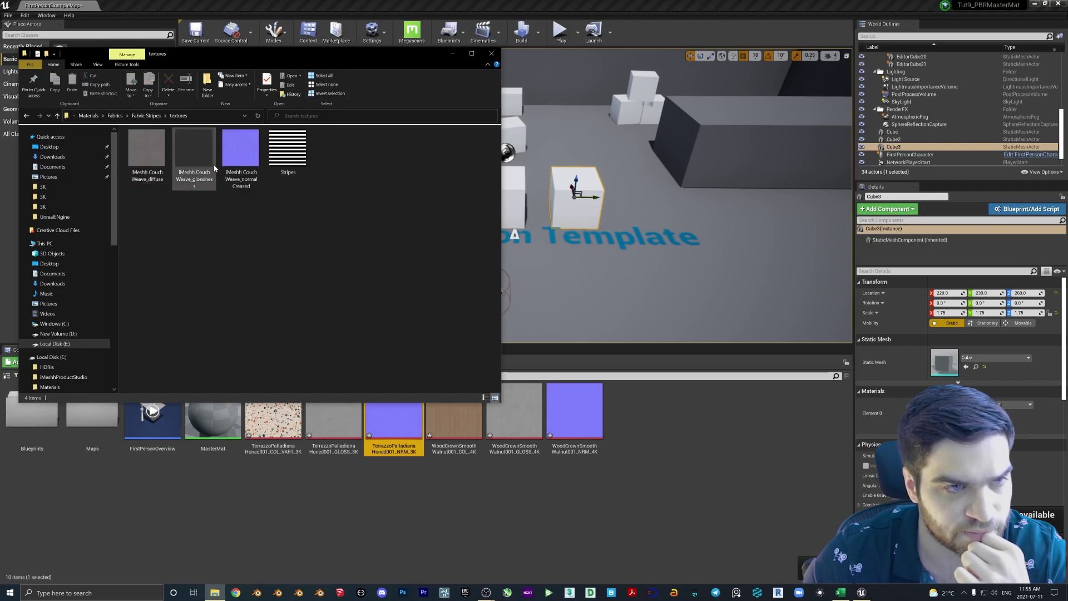
key("alt+Up")
key("alt+Up")
key("alt+Up")
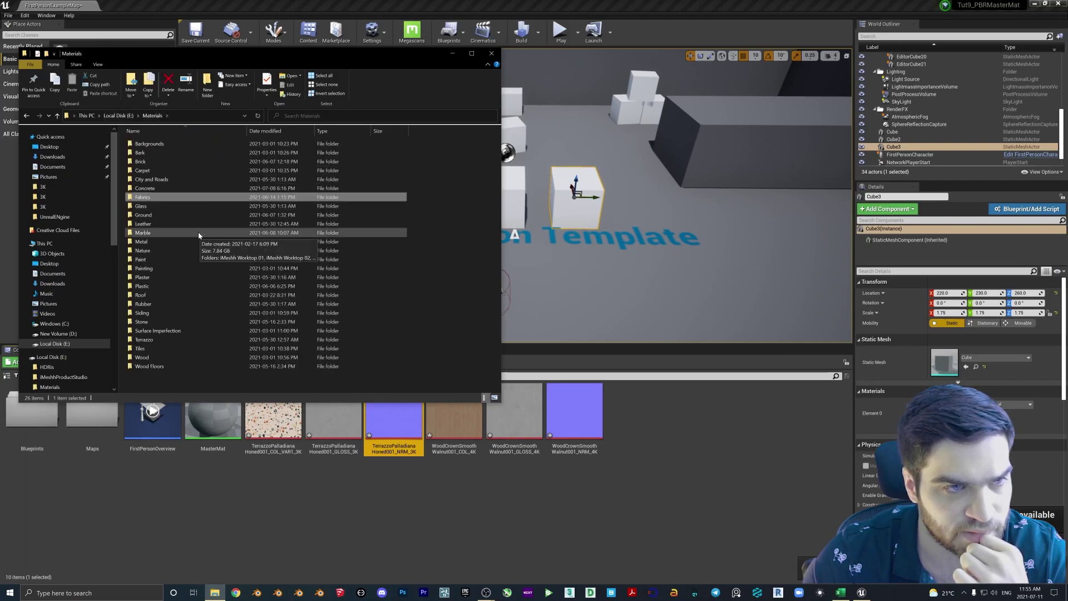
- Open the textures folder of TFM-0005 Leaf Forest Green 4k in the Fabrics materials folder
double_click(151, 195)
scroll(189, 240, "down", 4)
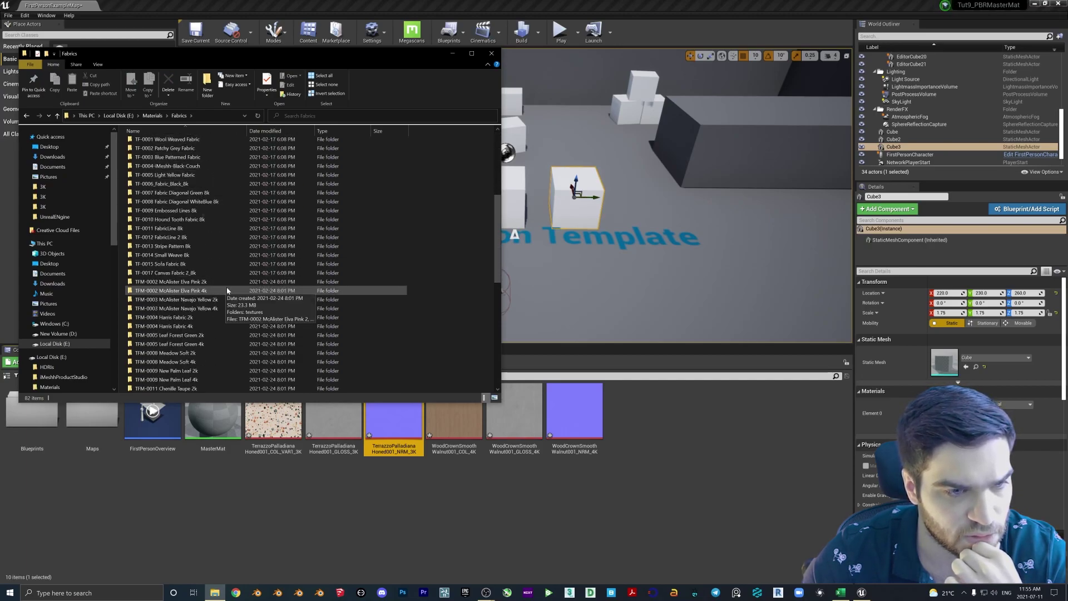
scroll(201, 315, "down", 1)
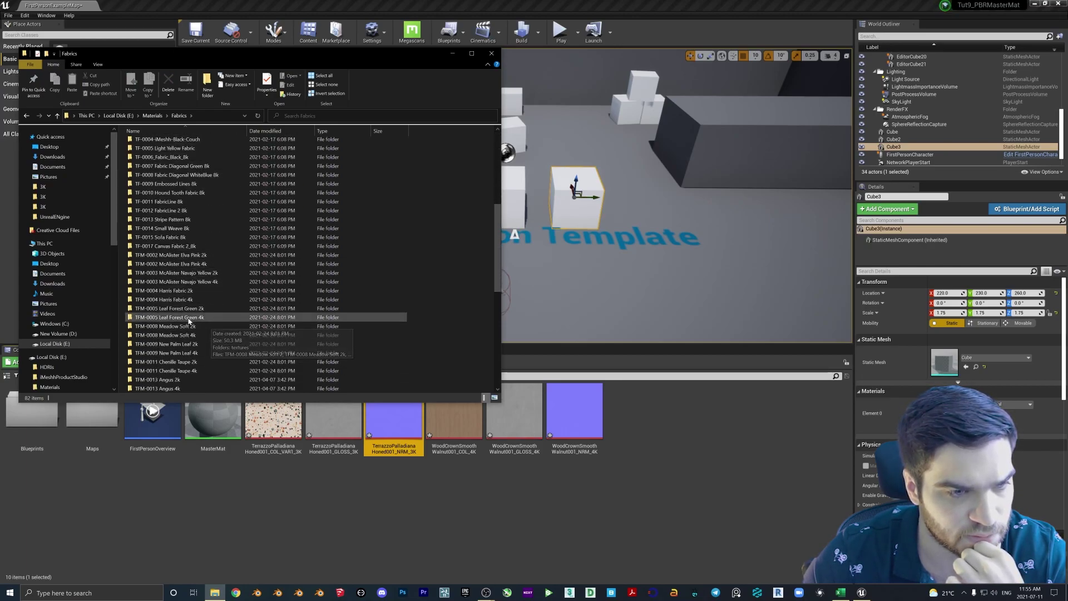
double_click(188, 319)
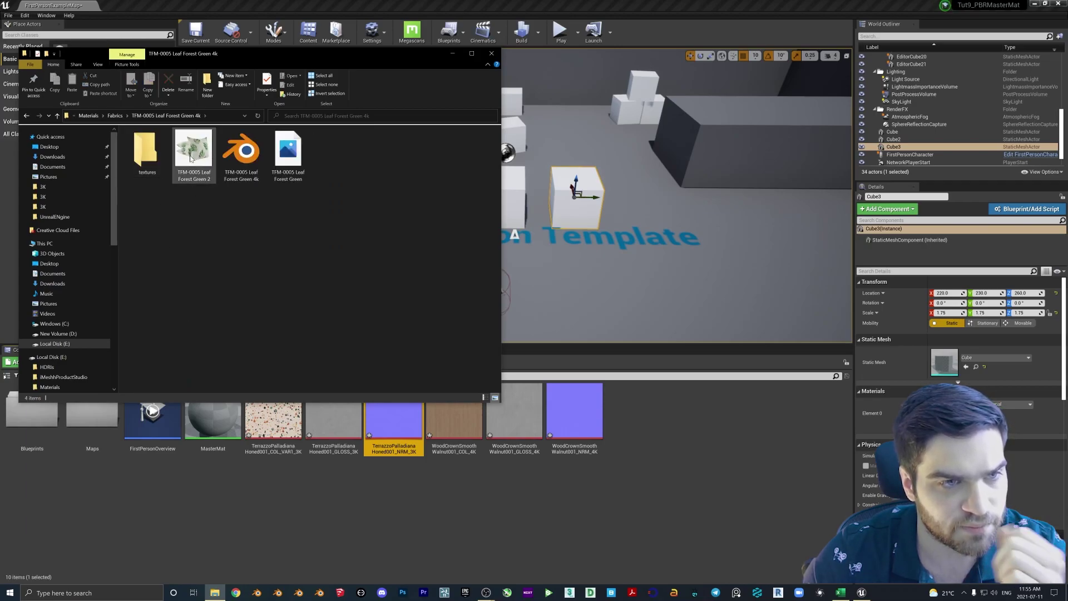
double_click(146, 150)
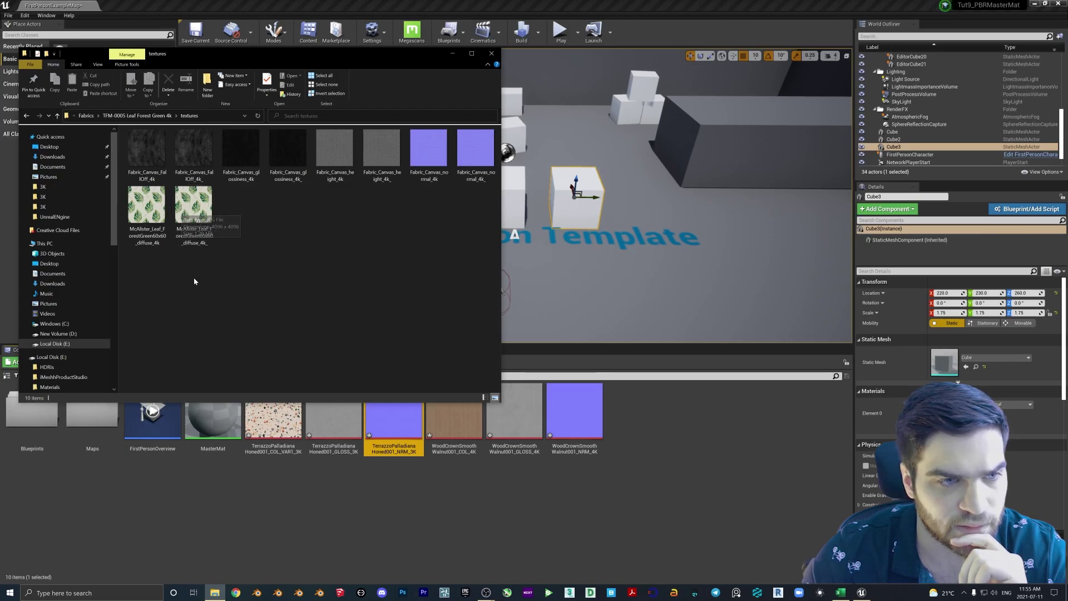
- Import the McAlister_Leaf_ForestGreen60x60_diffuse_4k_, Fabric_Canvas_normal_4k and Fabric_Canvas_glossiness_4k textures into the FirstPersonBP folder, and minimize File Explorer
left_click(194, 233)
left_click_drag(710, 459, 710, 456)
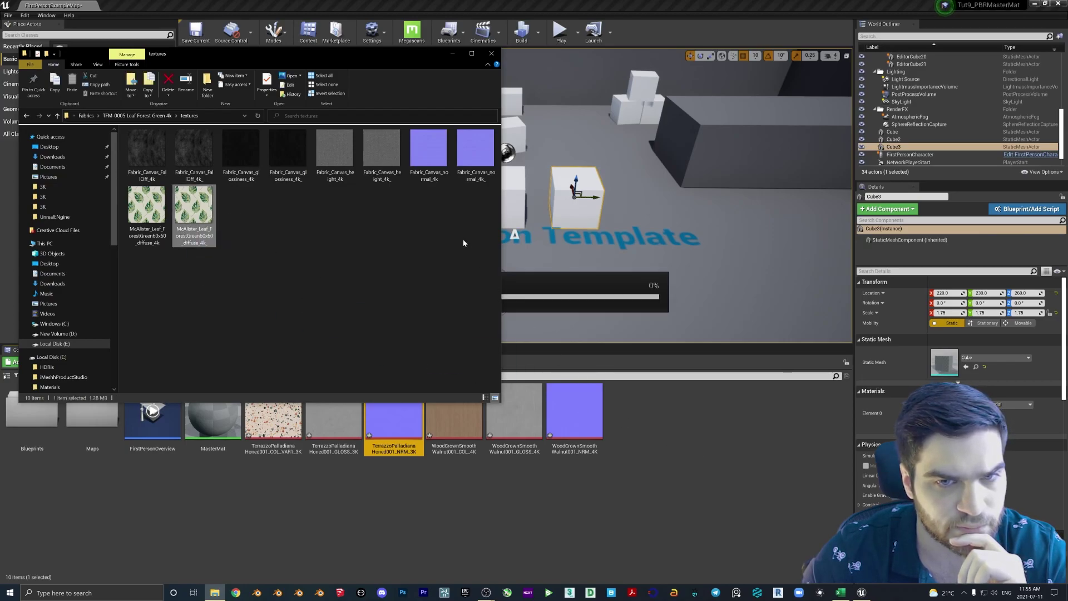
left_click_drag(428, 147, 727, 423)
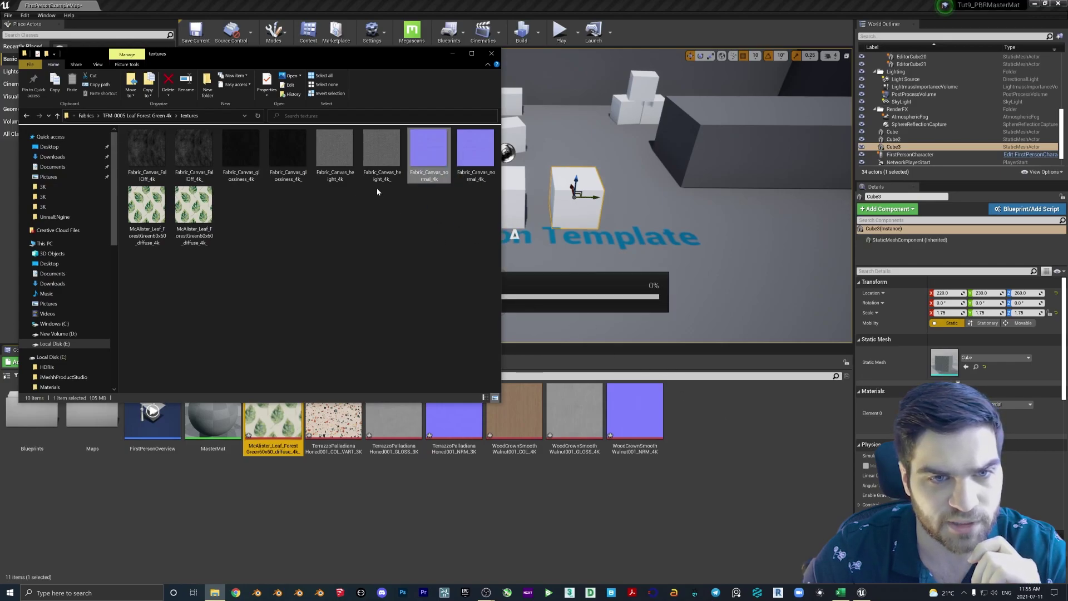
left_click_drag(241, 147, 588, 523)
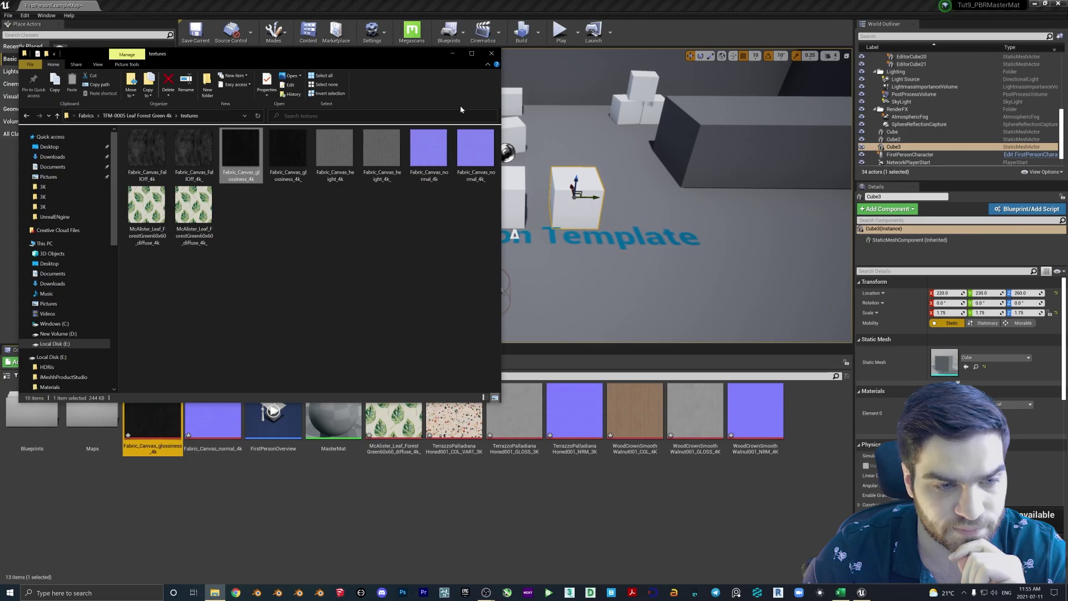
left_click(453, 54)
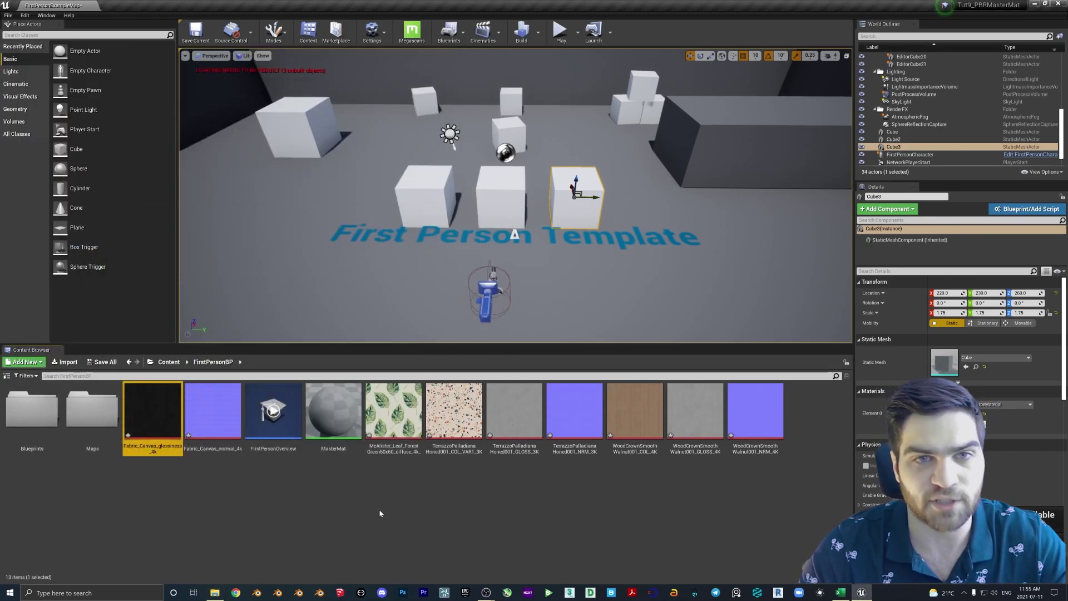
- Create a new folder named Textures inside the FirstPersonBP folder
right_click(200, 495)
mouse_move(218, 487)
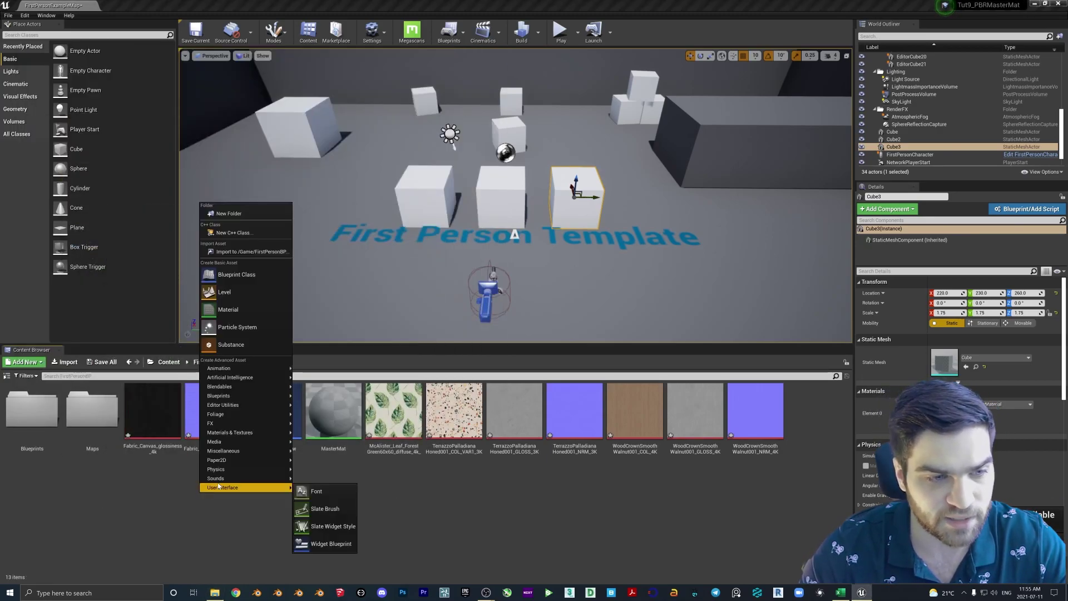
left_click(239, 216)
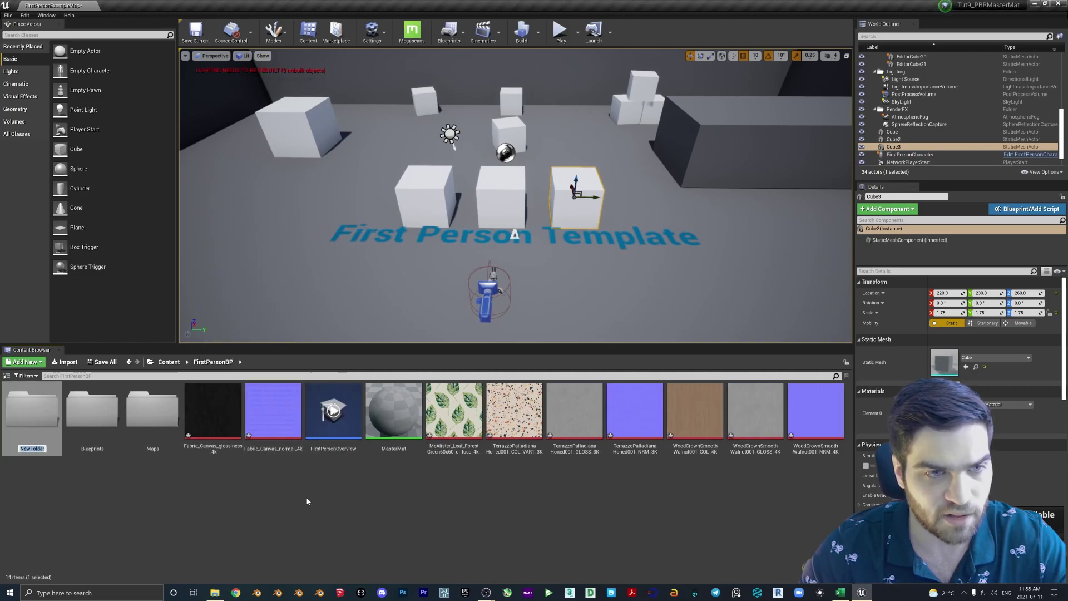
type("Textures")
key("Return")
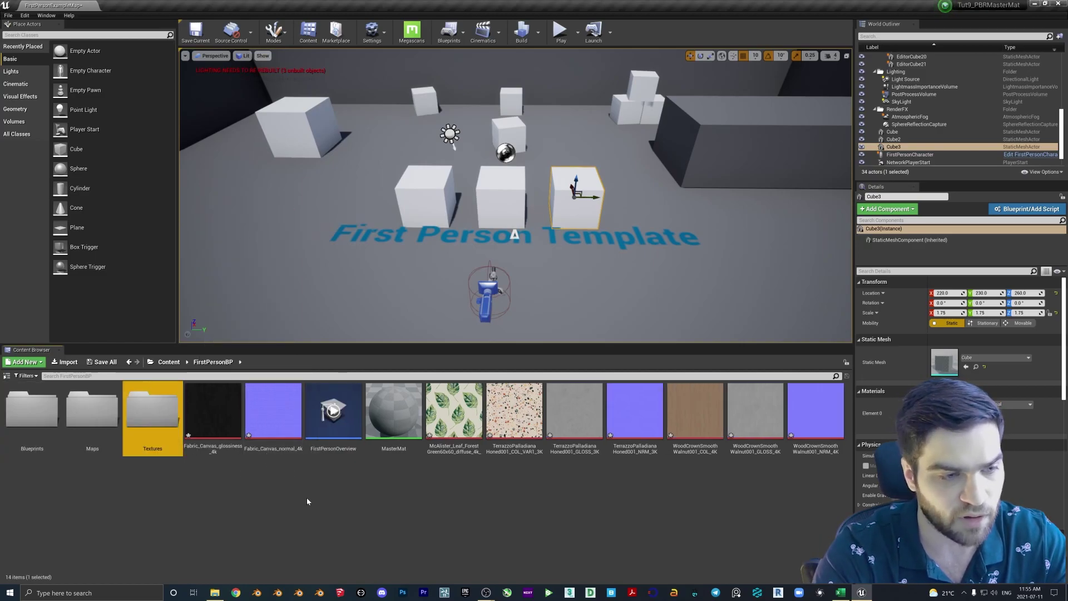
- Try to move the Fabric_Canvas glossiness and normal textures into the Textures folder
left_click(213, 411)
left_click(273, 411, "ctrl")
left_click_drag(273, 412, 159, 429)
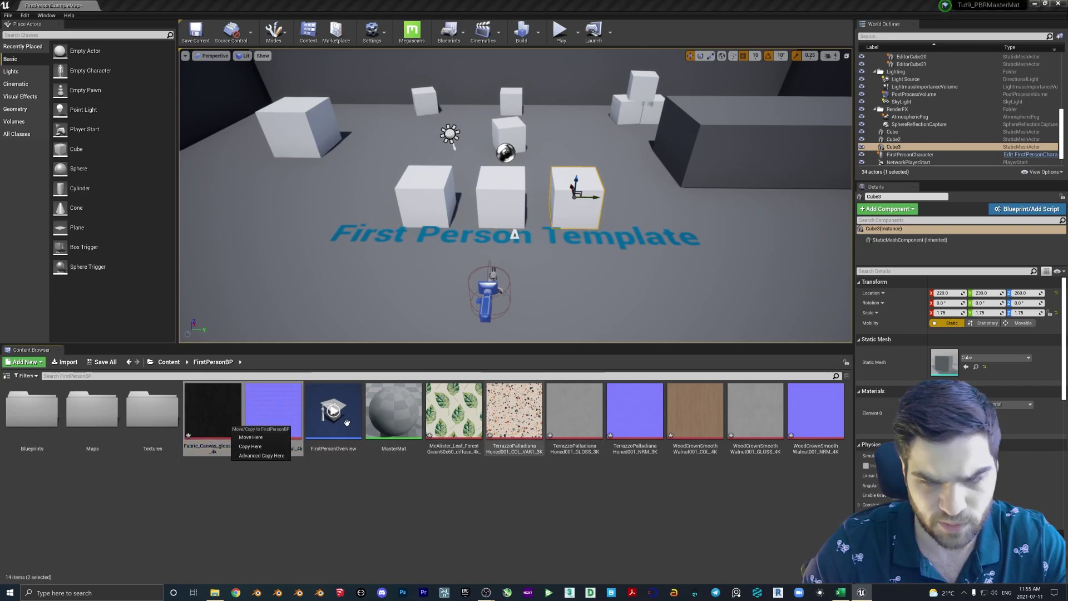
left_click(248, 437)
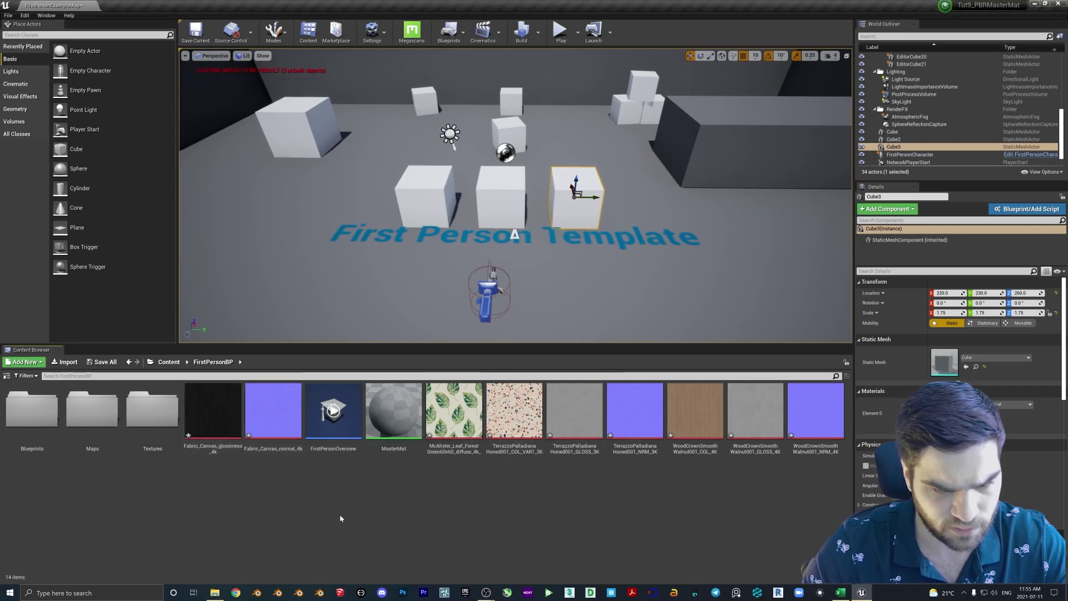
- Move the leaf diffuse texture and all Fabric_Canvas, TerrazzoPalladiana and WoodCrownSmoothWalnut textures into the Textures folder
left_click_drag(455, 426, 158, 428)
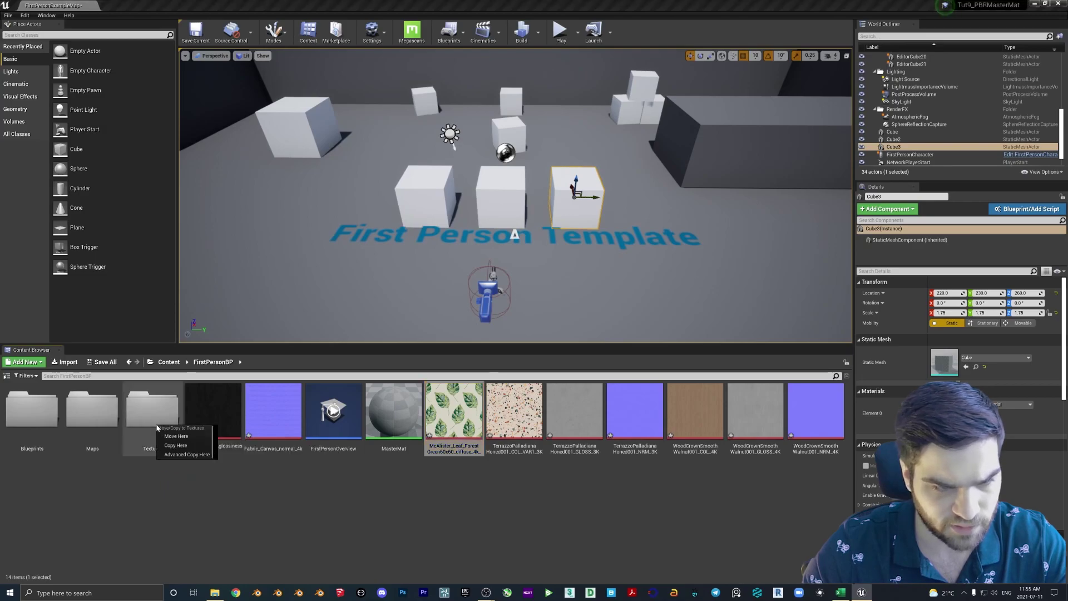
left_click(186, 439)
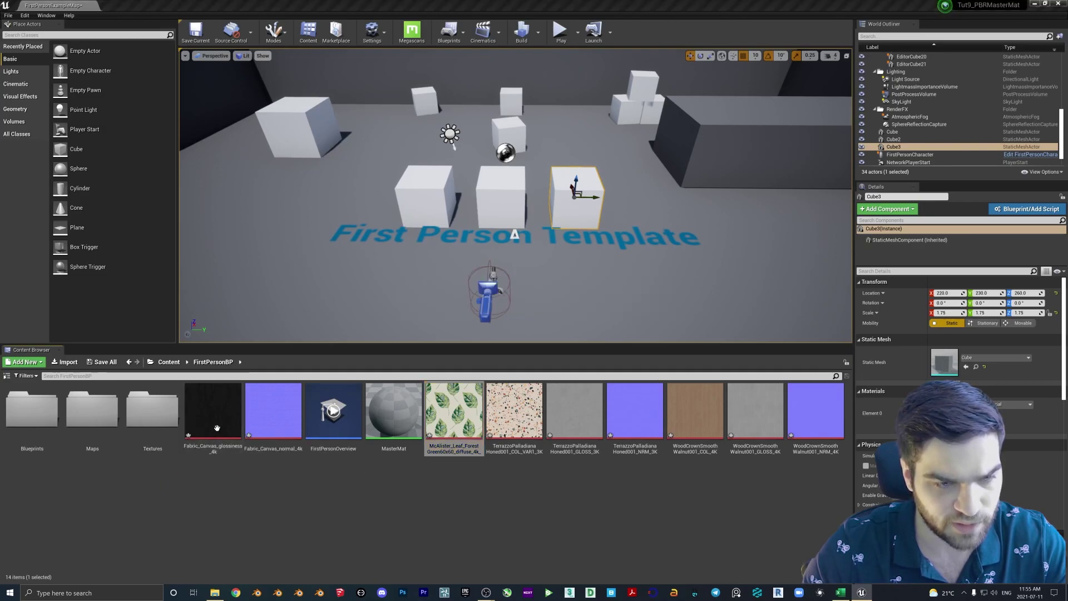
left_click(219, 419)
left_click(262, 420, "ctrl")
left_click(454, 415, "ctrl")
left_click(514, 415, "ctrl")
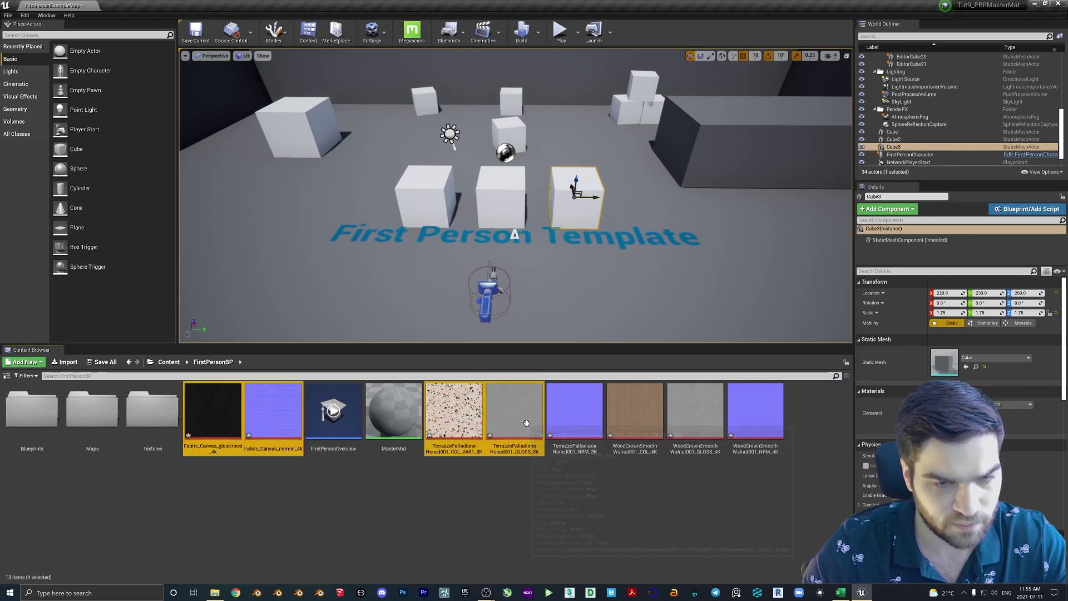
left_click(574, 415, "ctrl")
left_click(634, 414, "ctrl")
left_click(695, 417, "ctrl")
left_click(770, 424, "ctrl")
left_click_drag(770, 424, 149, 421)
left_click(166, 432)
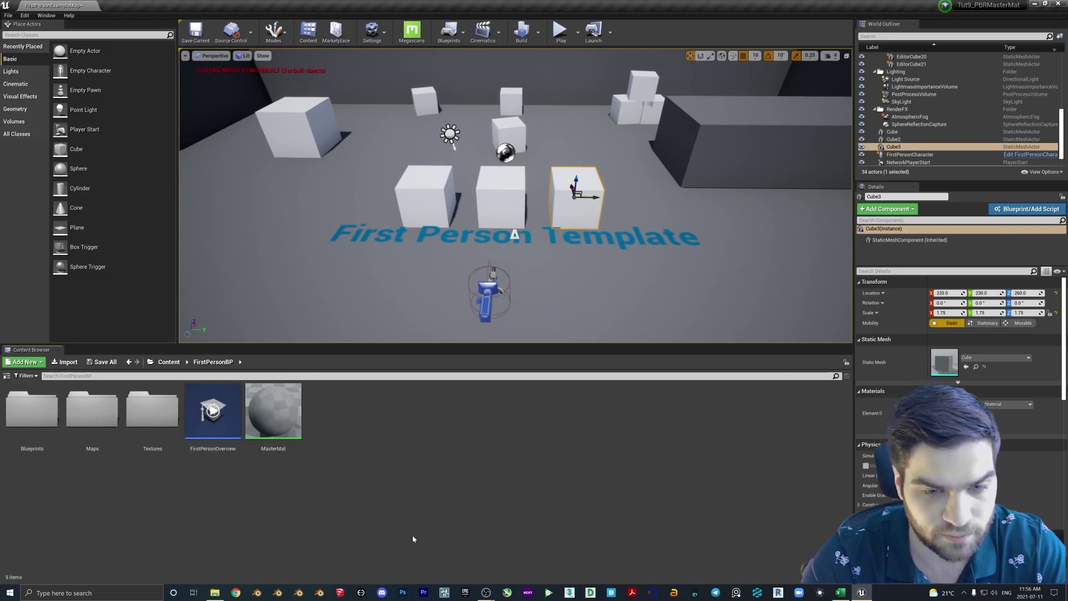
- Open MasterMat in the material editor, move its window clear of the folder view, and open the Textures folder
double_click(271, 414)
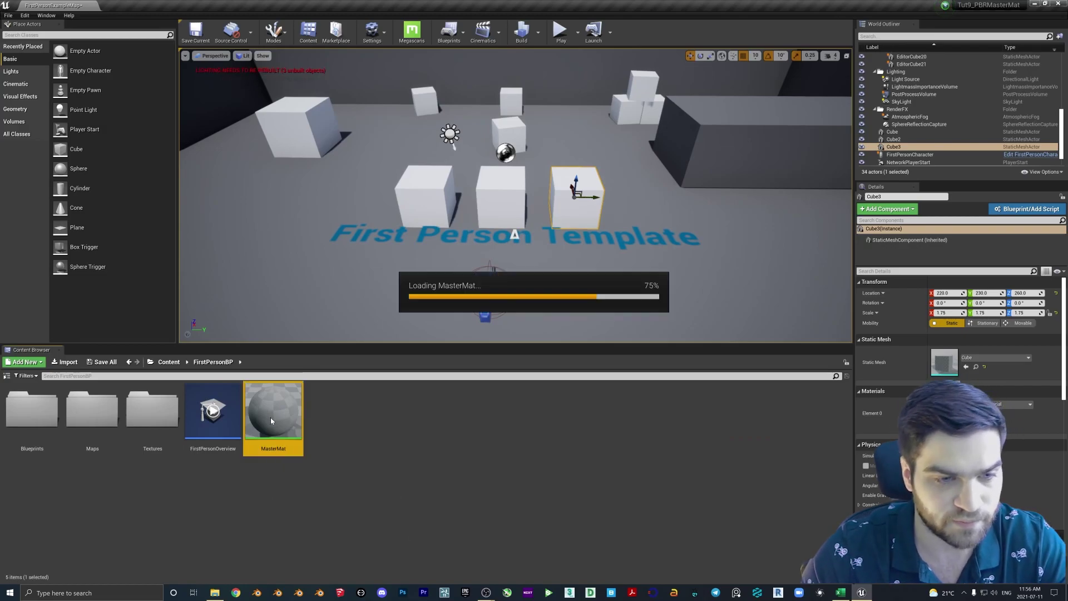
right_click_drag(438, 232, 511, 238)
scroll(511, 238, "down", 1)
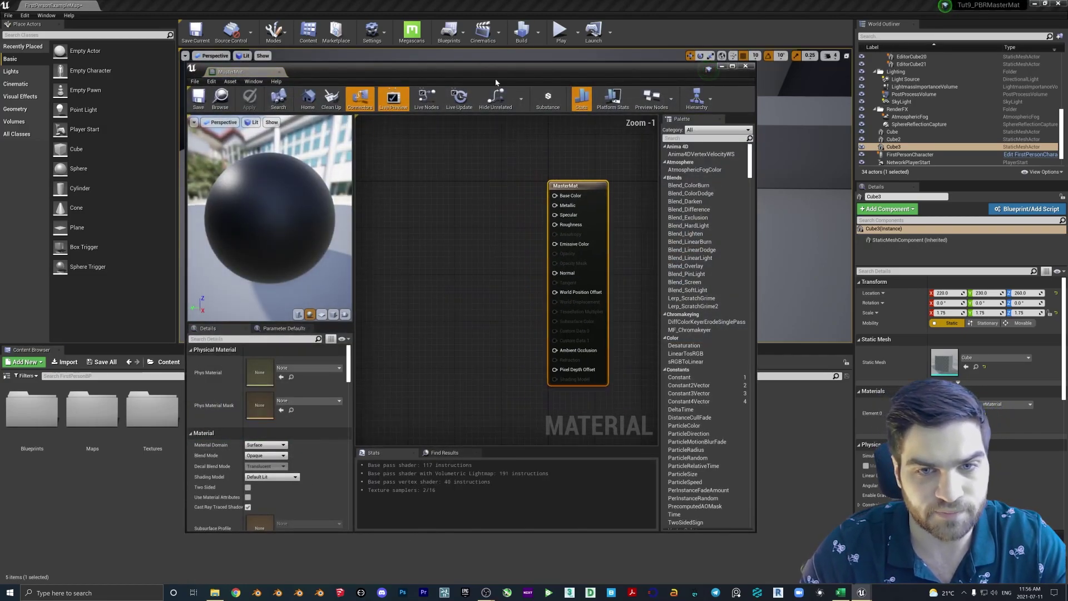
left_click_drag(510, 72, 615, 60)
double_click(149, 424)
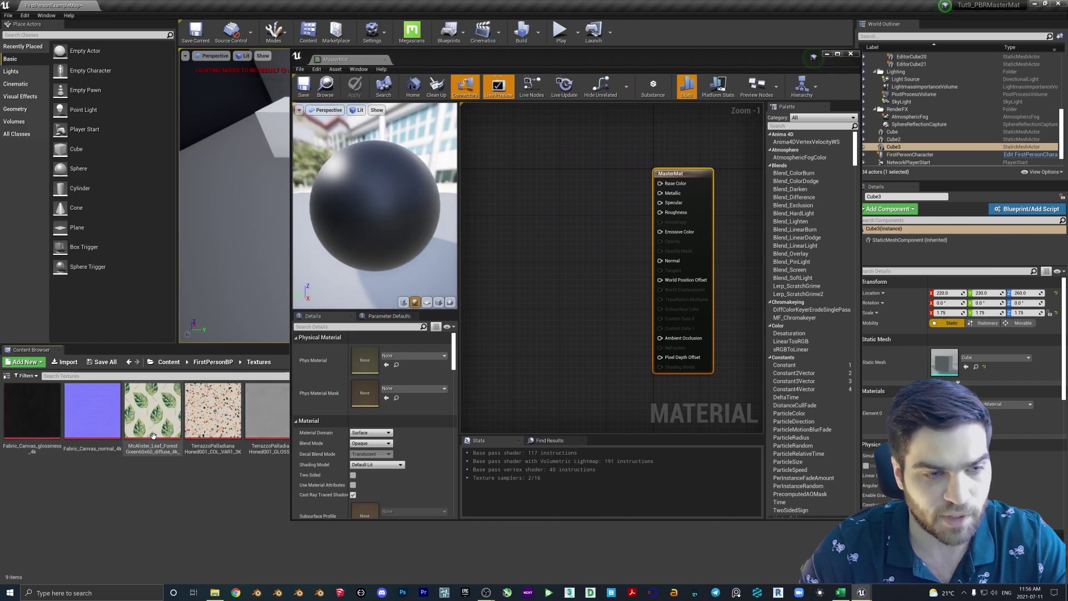
- Add the leaf diffuse texture to MasterMat connected to Base Color, and Fabric_Canvas_normal_4k connected to Normal
left_click_drag(152, 411, 518, 150)
left_click_drag(623, 173, 659, 183)
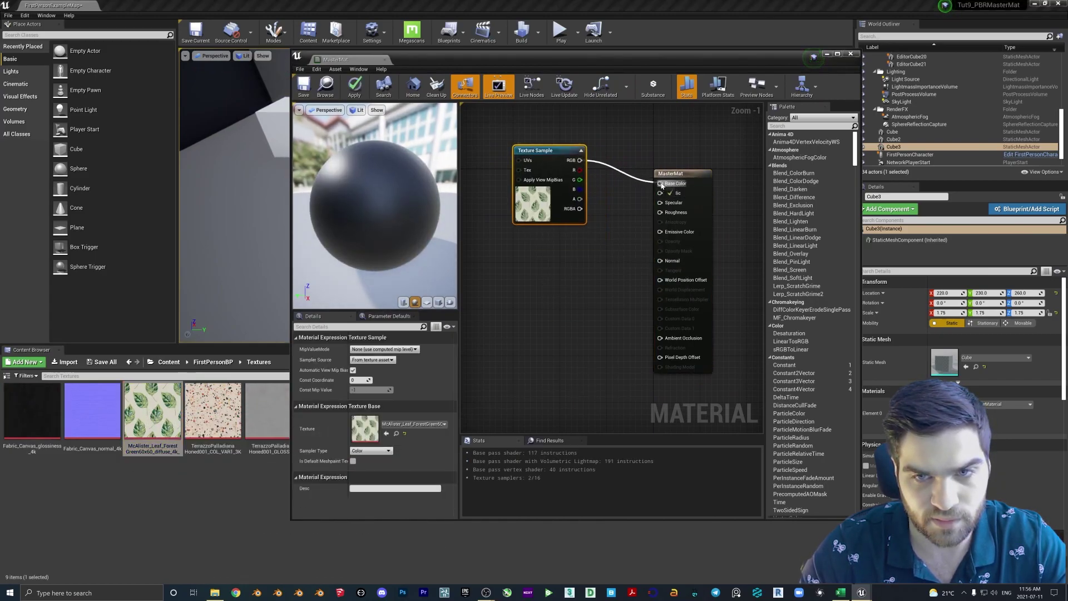
left_click_drag(92, 410, 660, 260)
- Move the diffuse and normal Texture Sample nodes farther apart vertically to make room between them
left_click(575, 216)
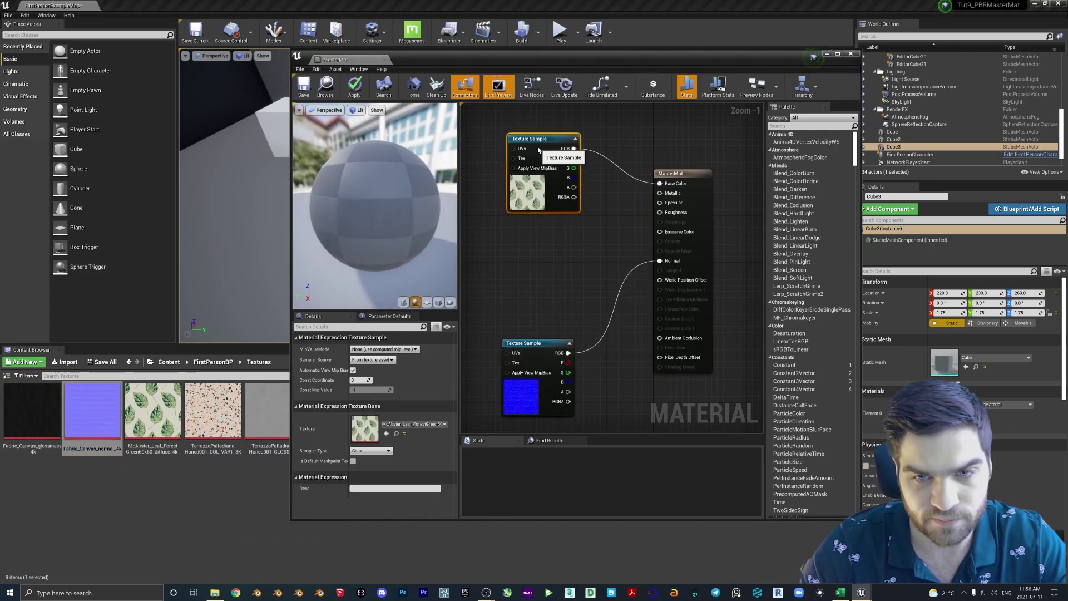
scroll(557, 267, "down", 1)
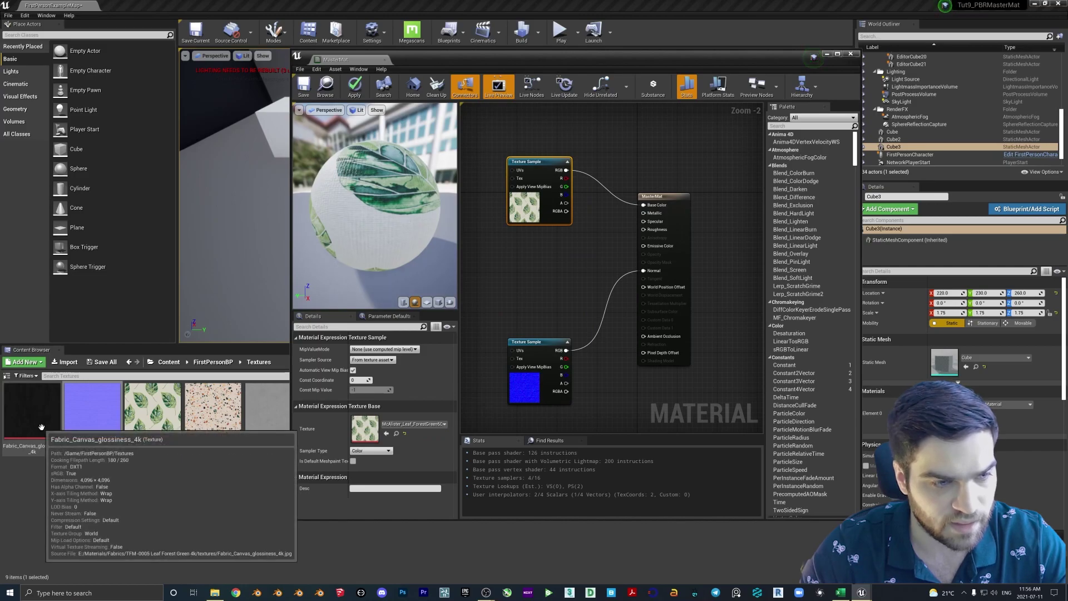
left_click_drag(548, 162, 548, 127)
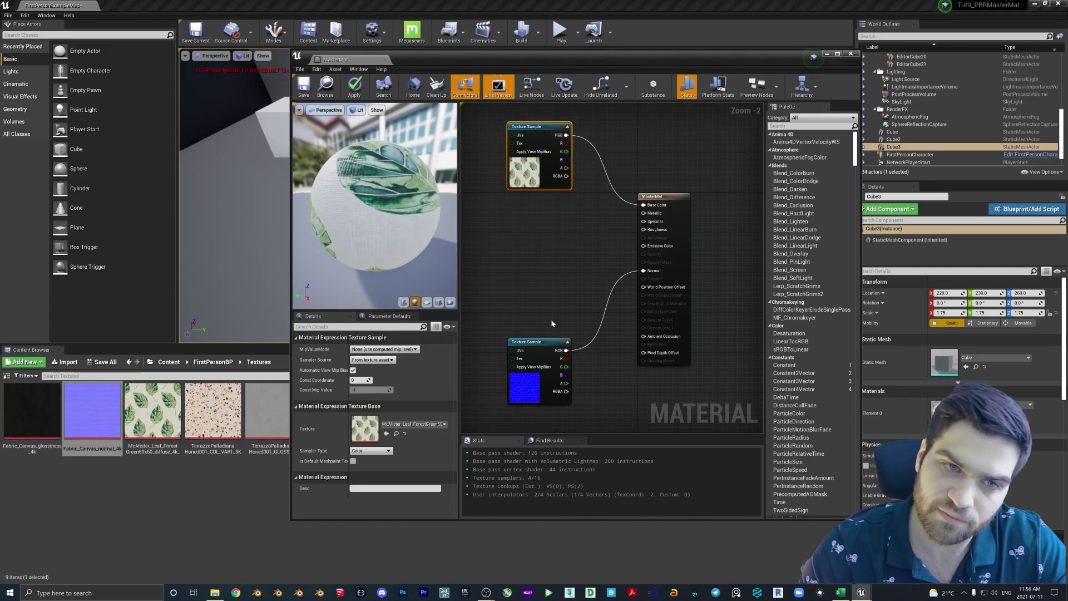
left_click_drag(538, 361, 524, 384)
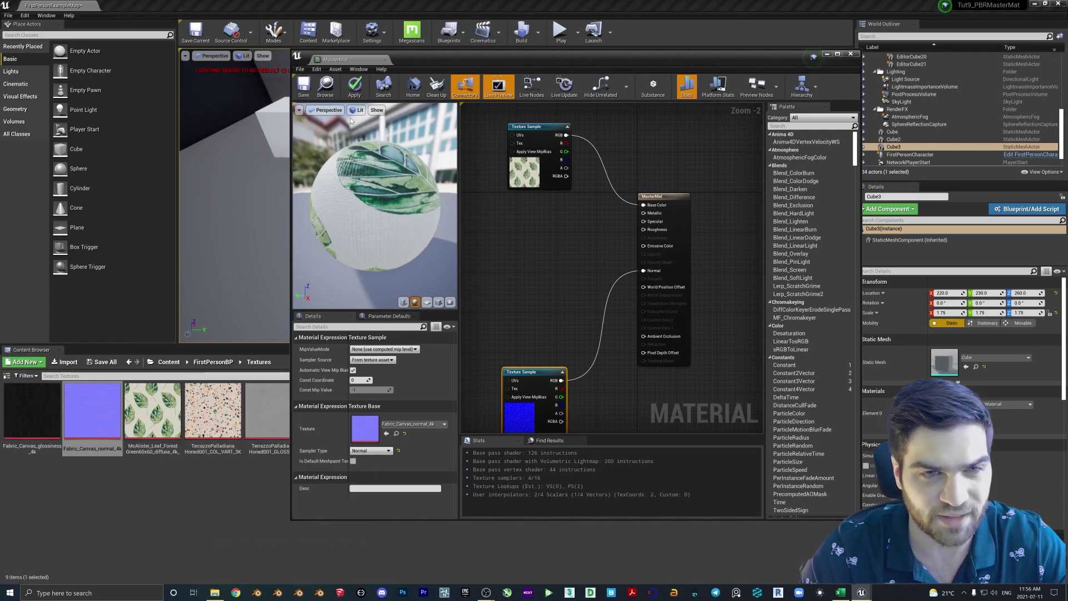
- Add a scalar parameter named Metallic between the texture samples and connect it to MasterMat's Metallic input
left_click(518, 214)
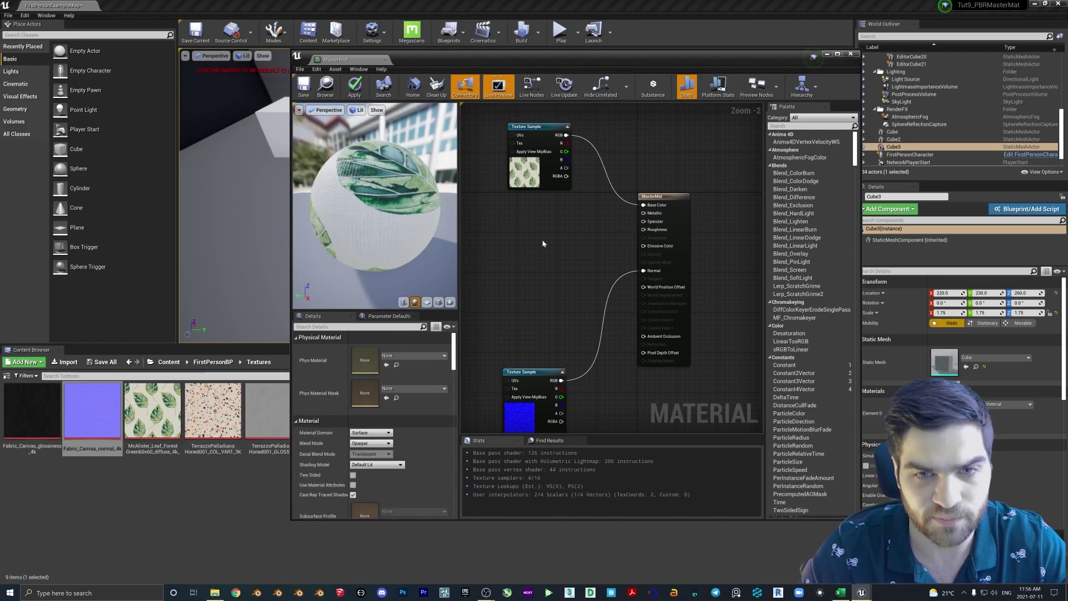
left_click(520, 210)
type("sss")
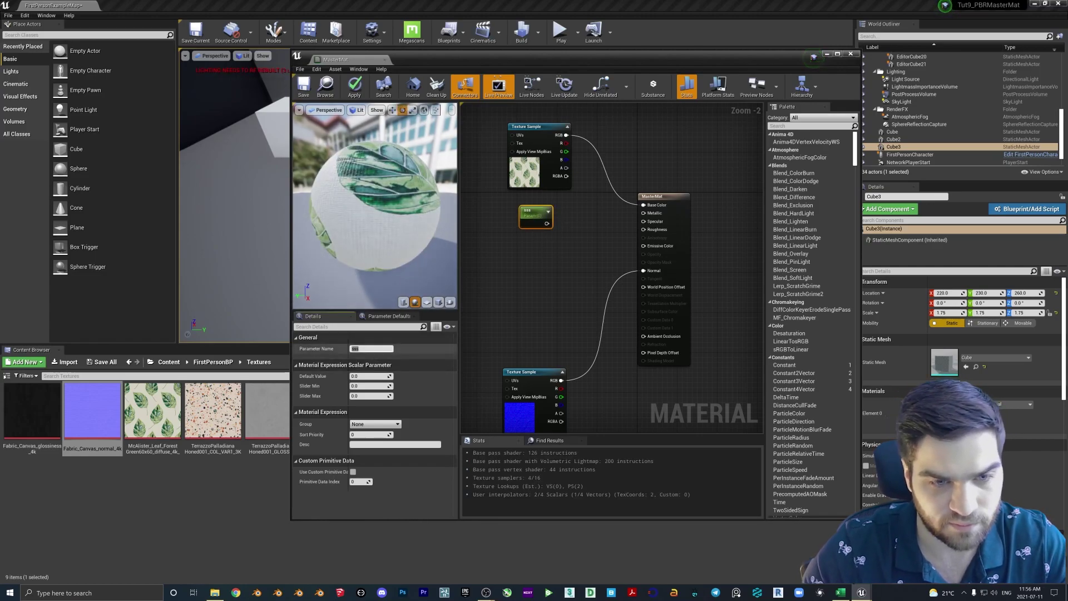
left_click(350, 354)
type("Metallic")
key("Return")
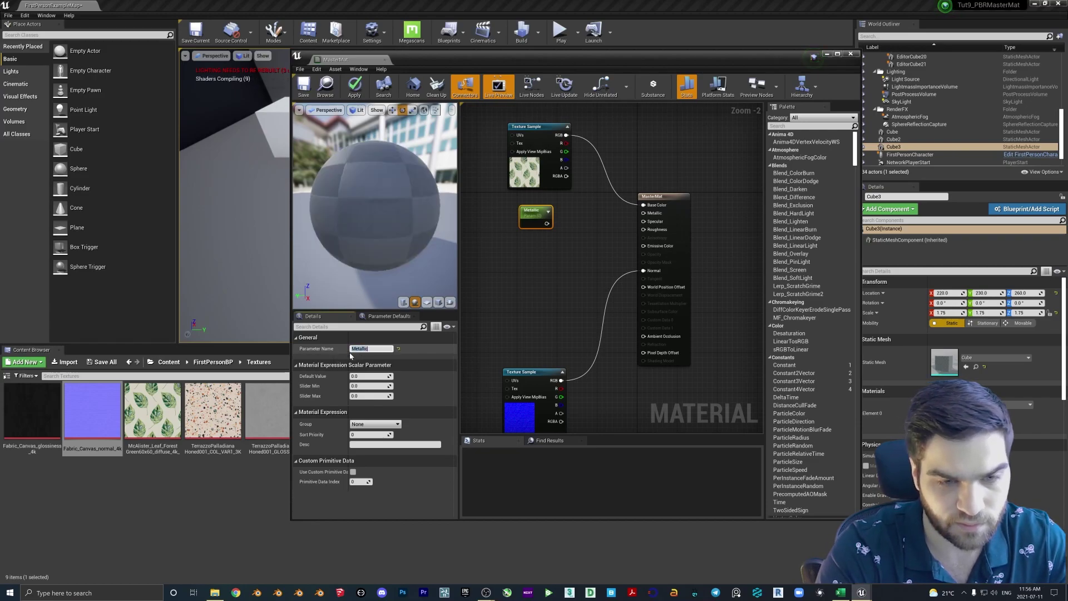
left_click_drag(546, 224, 644, 213)
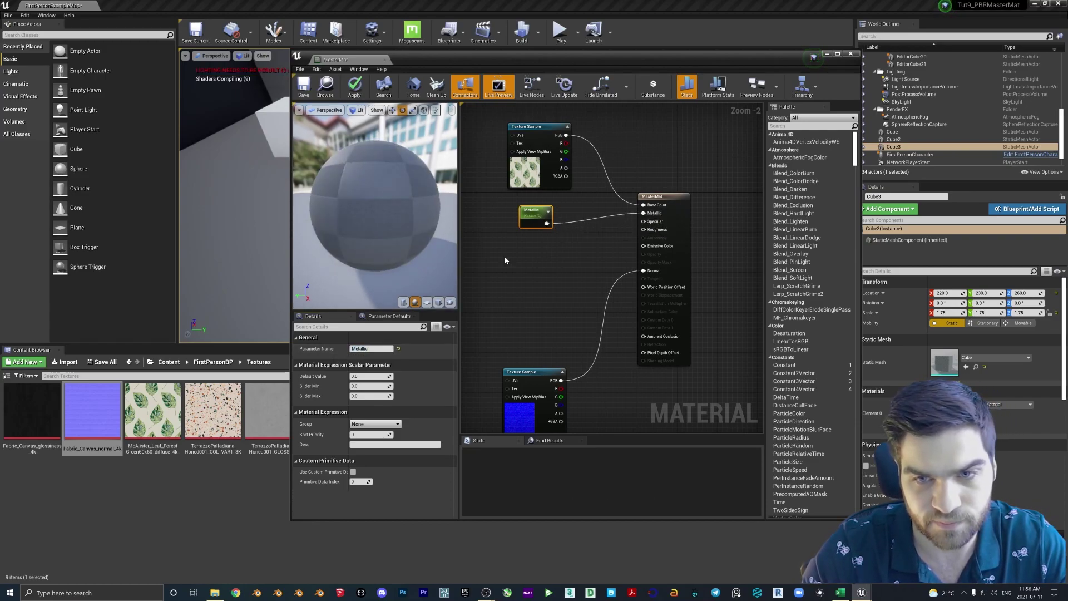
- Add a scalar parameter named Specular below Metallic, connect it to MasterMat's Specular input, and tidy the positions of both parameter nodes
left_click(523, 245)
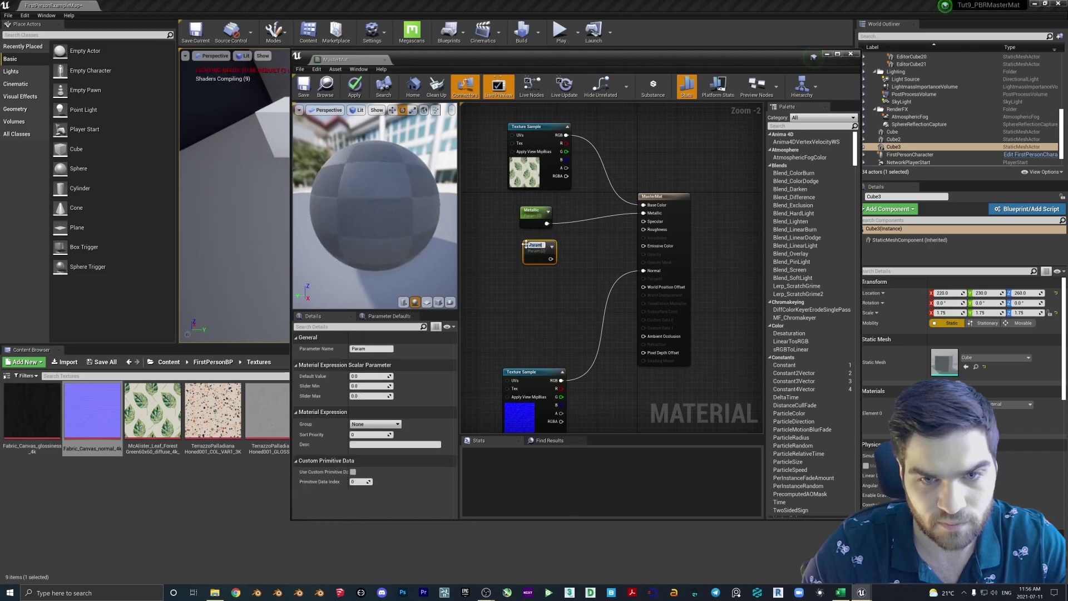
left_click_drag(544, 254, 644, 222)
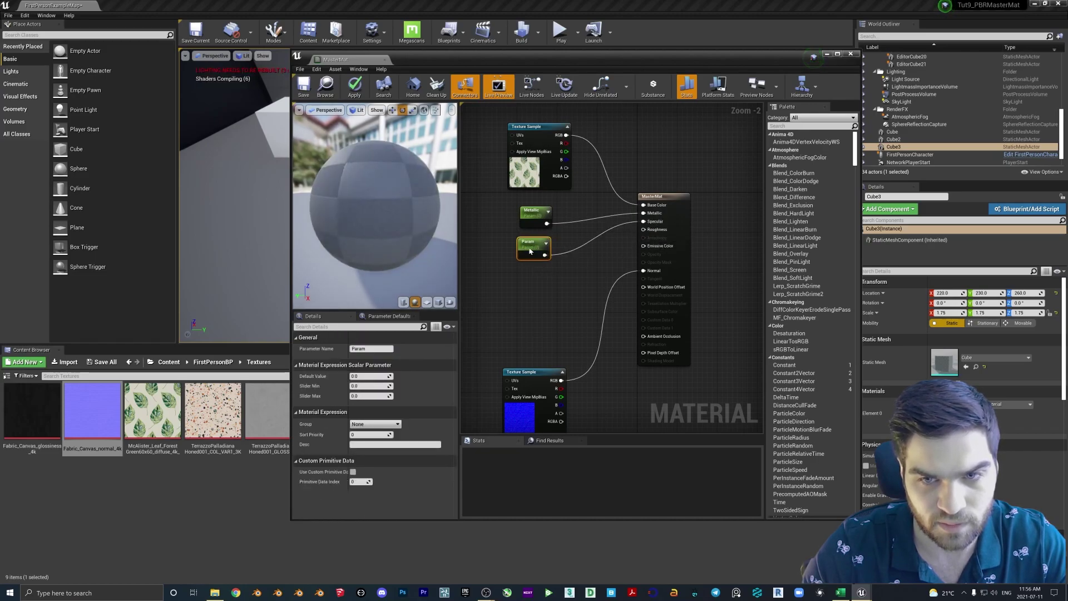
left_click(356, 349)
type("Specu")
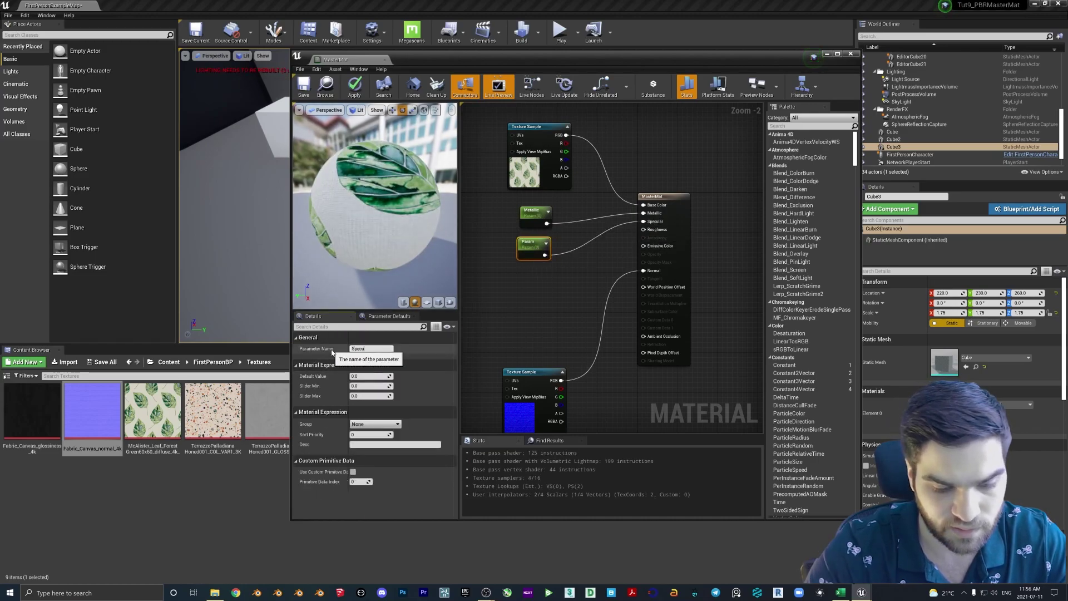
type("lar")
key("Return")
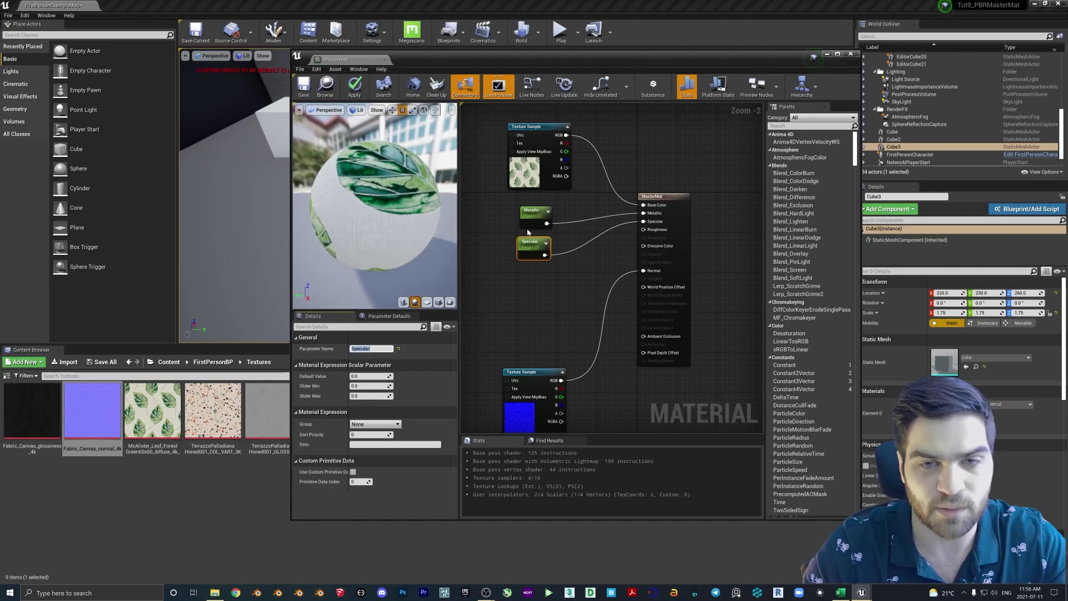
left_click_drag(529, 222, 522, 246)
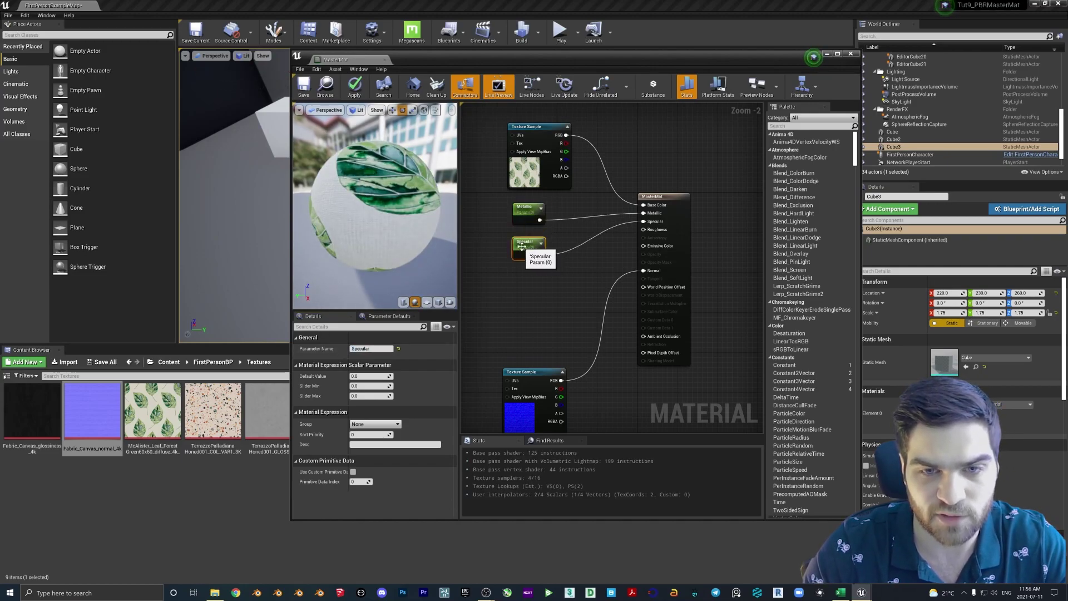
- Add a scalar parameter named Roughness below Specular and connect it to MasterMat's Roughness input
left_click(515, 280)
left_click_drag(540, 289, 657, 230)
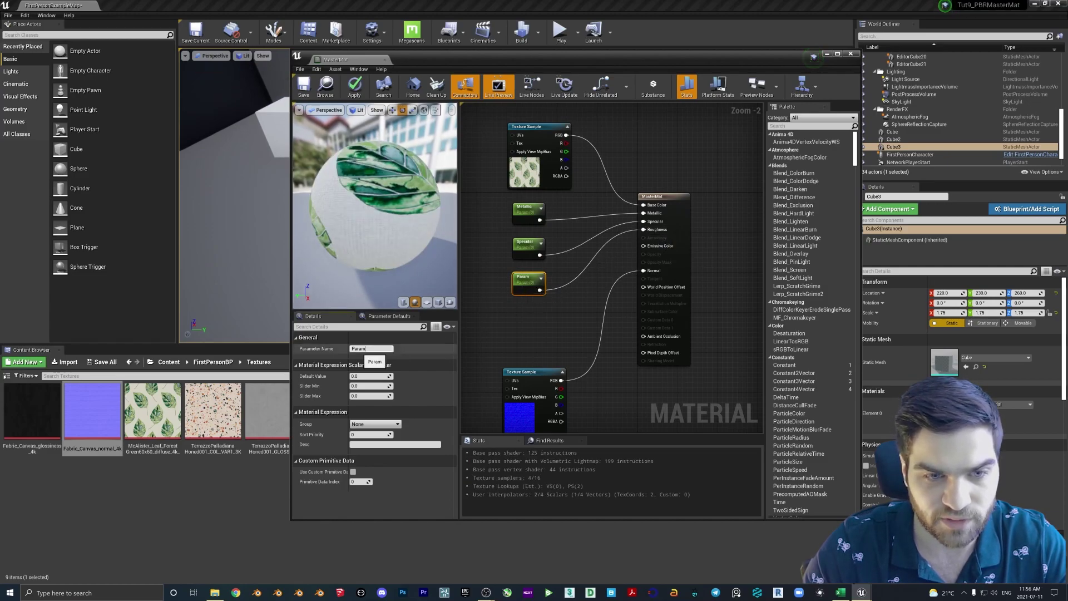
type("ss")
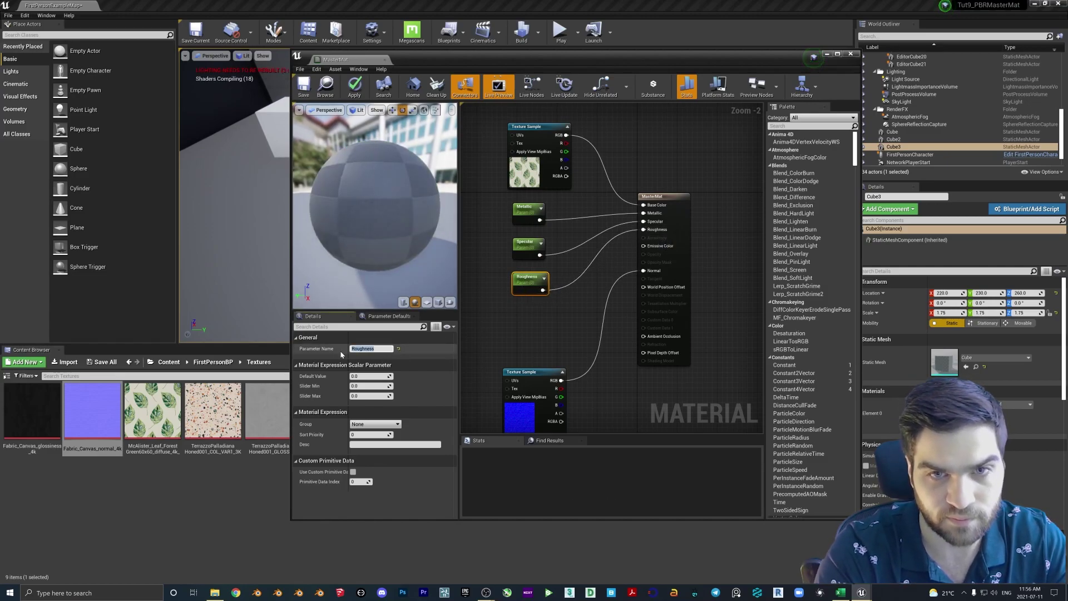
key("Return")
right_click_drag(630, 156, 602, 209)
right_click(602, 210)
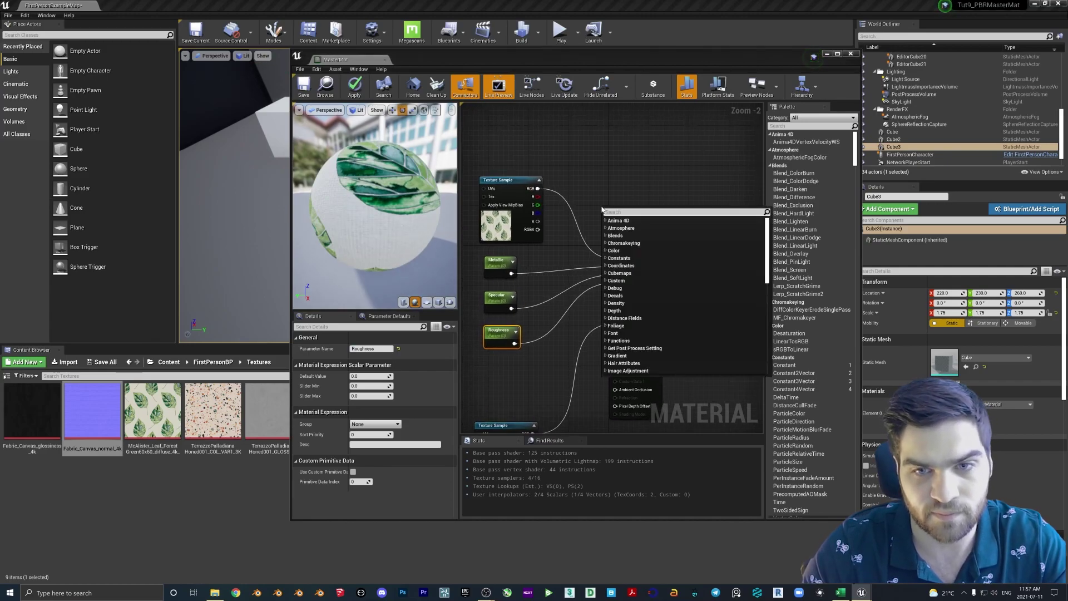
type("texture pa")
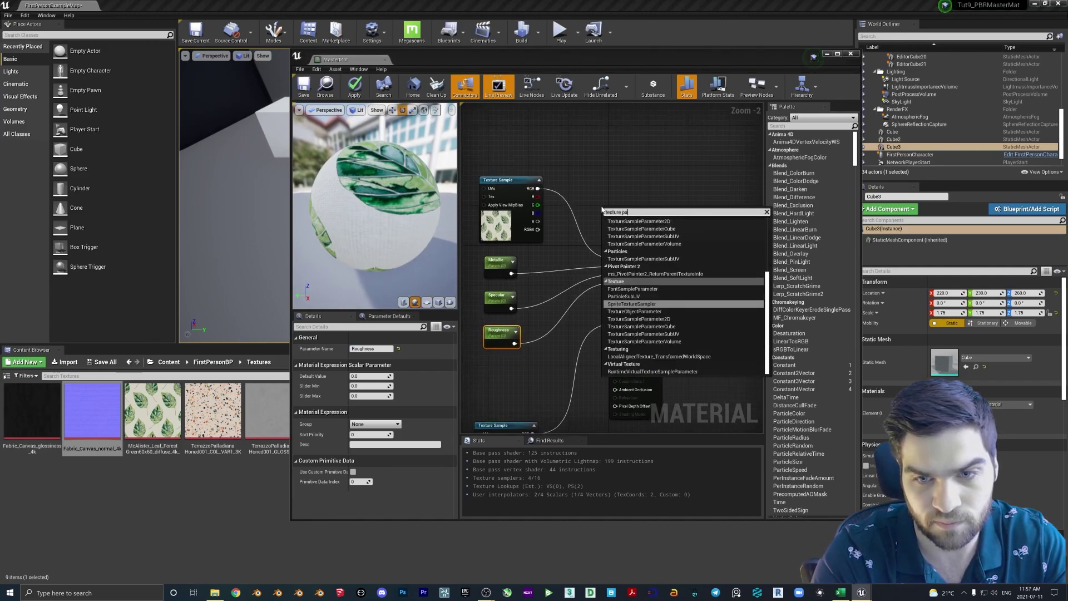
key("Escape")
- Save MasterMat and shift the leaf Texture Sample node slightly farther from the material node
scroll(602, 209, "down", 2)
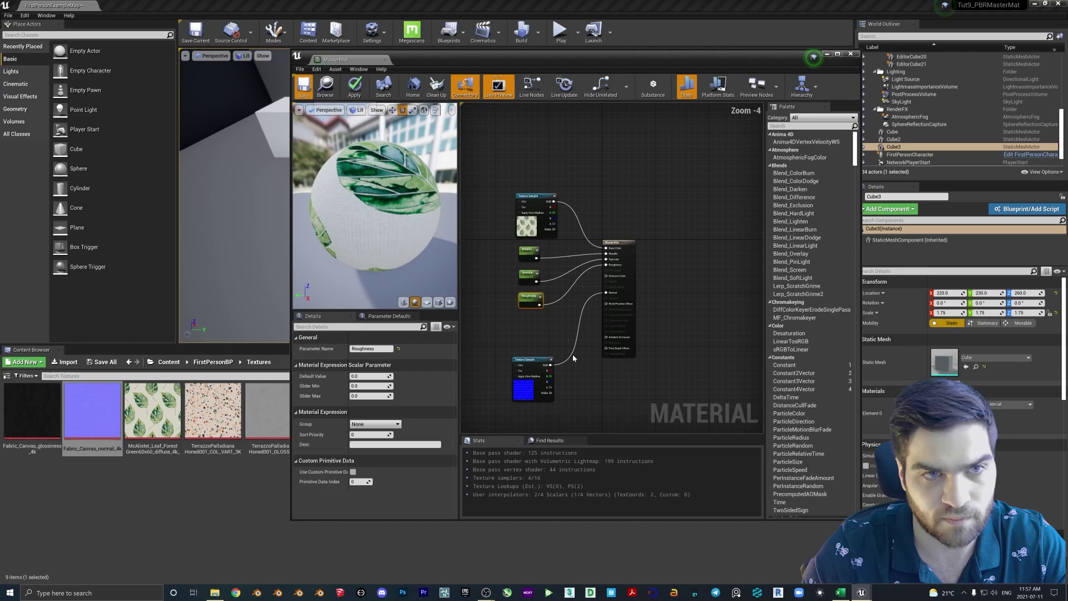
key("ctrl+s")
left_click_drag(533, 200, 525, 202)
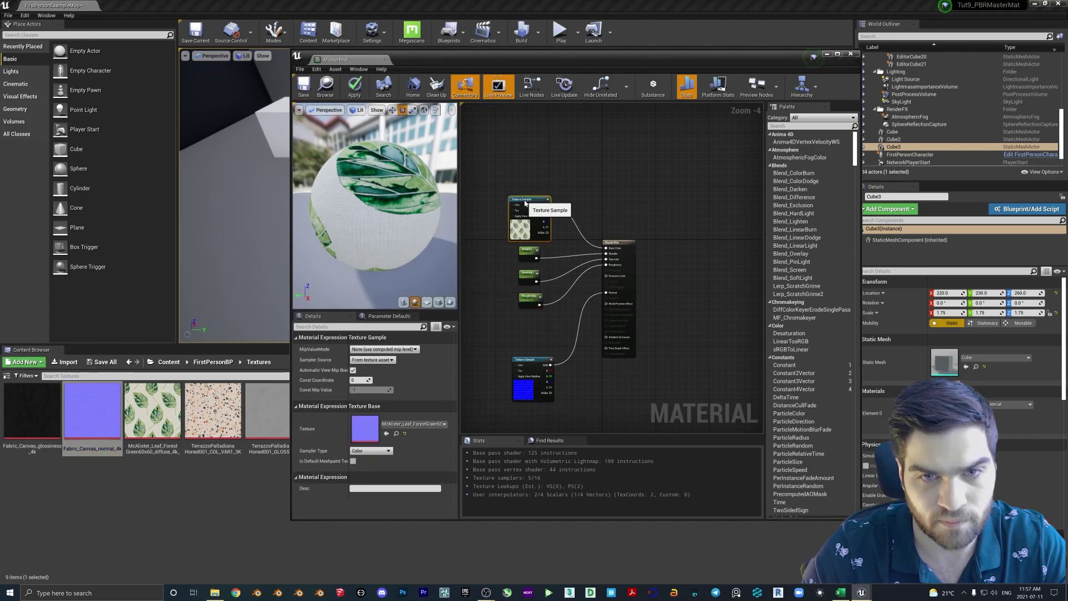
- Set the default values of the Specular and Roughness parameters to 0.5 and apply the changes to MasterMat
scroll(521, 296, "up", 3)
left_click(531, 260)
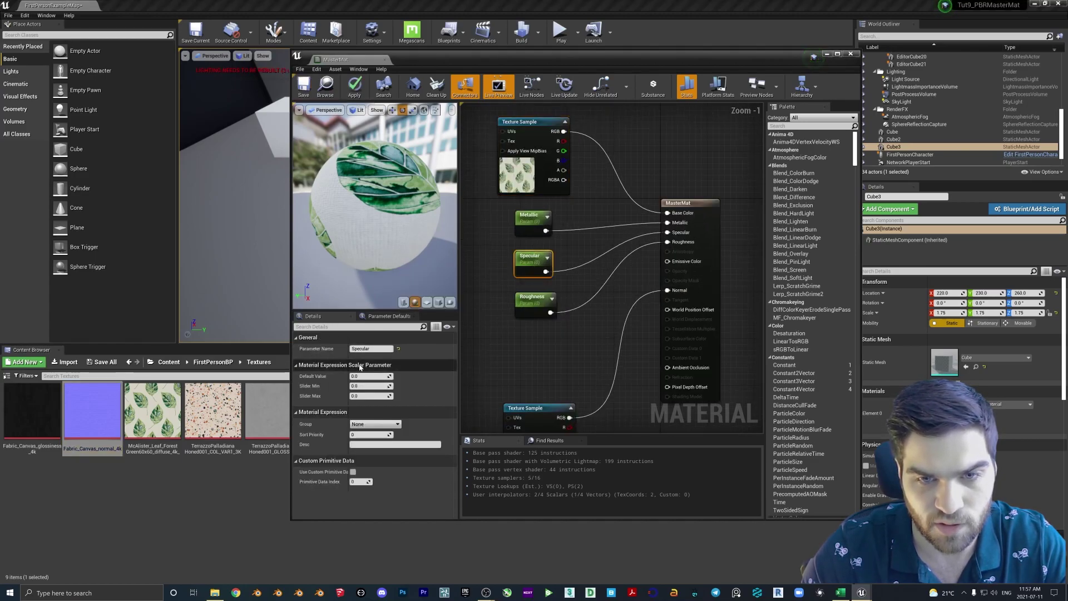
key("Return")
left_click(533, 300)
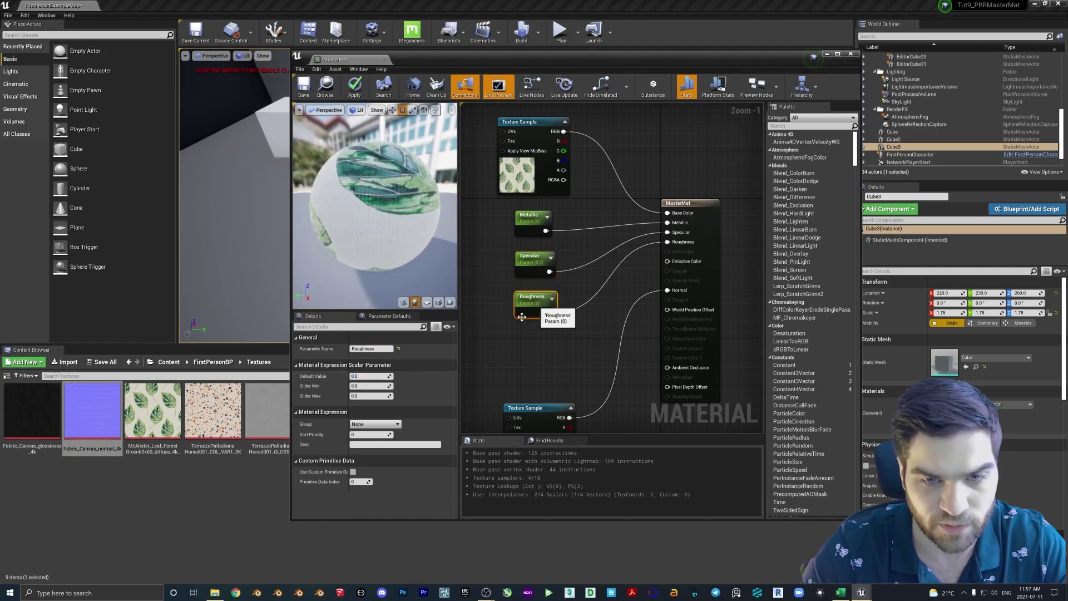
type(".5")
key("Return")
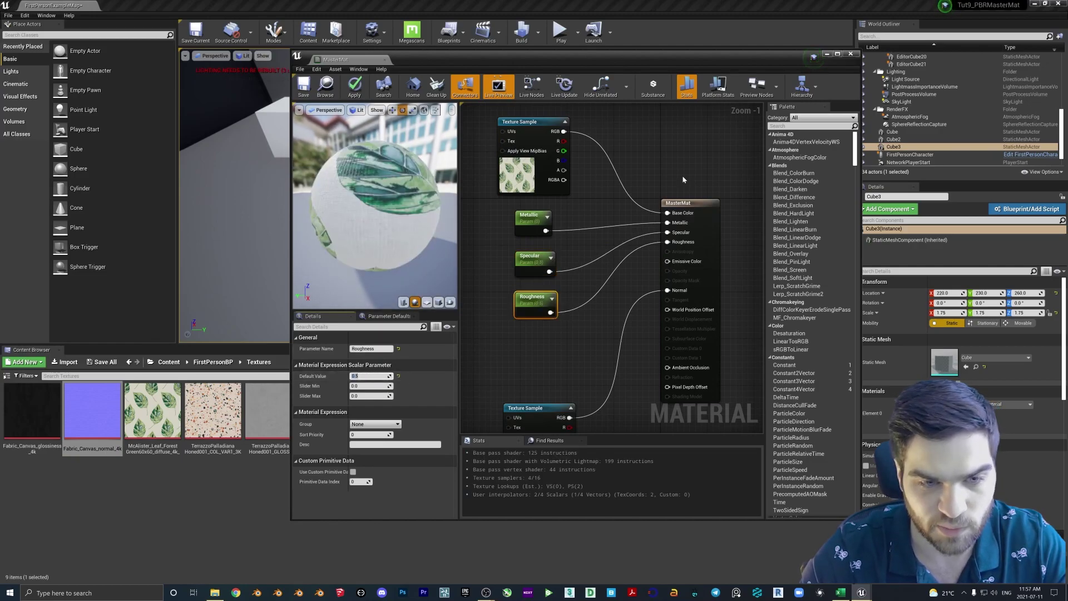
left_click(354, 87)
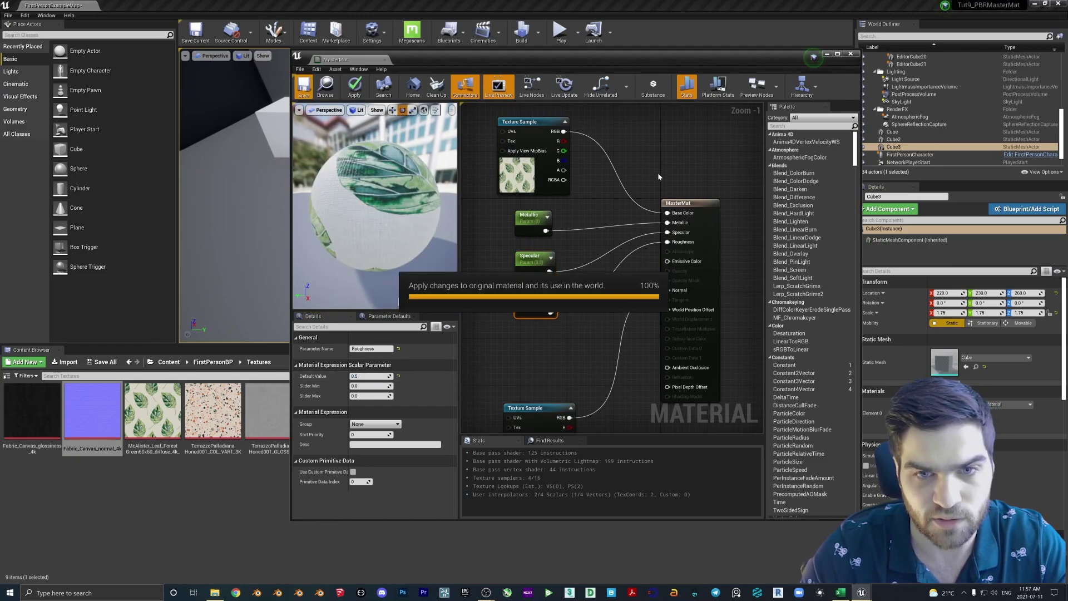
- Minimize the material editor, return to the FirstPersonBP folder, and assign MasterMat to the leftmost of the three front cubes, viewing it up close
left_click(827, 54)
left_click(213, 362)
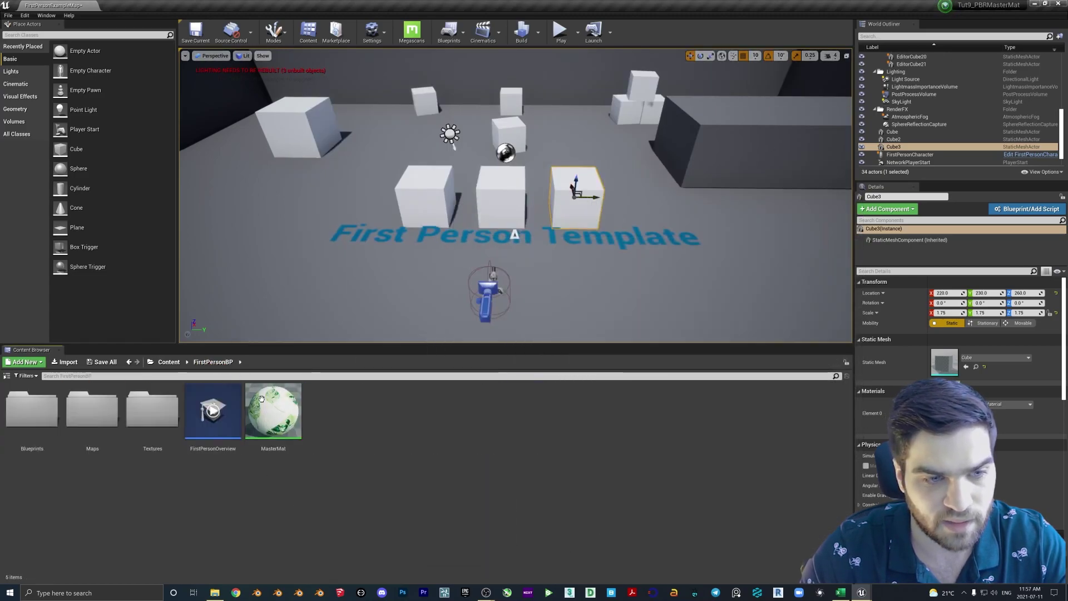
left_click_drag(261, 399, 425, 194)
right_click_drag(425, 195, 501, 201)
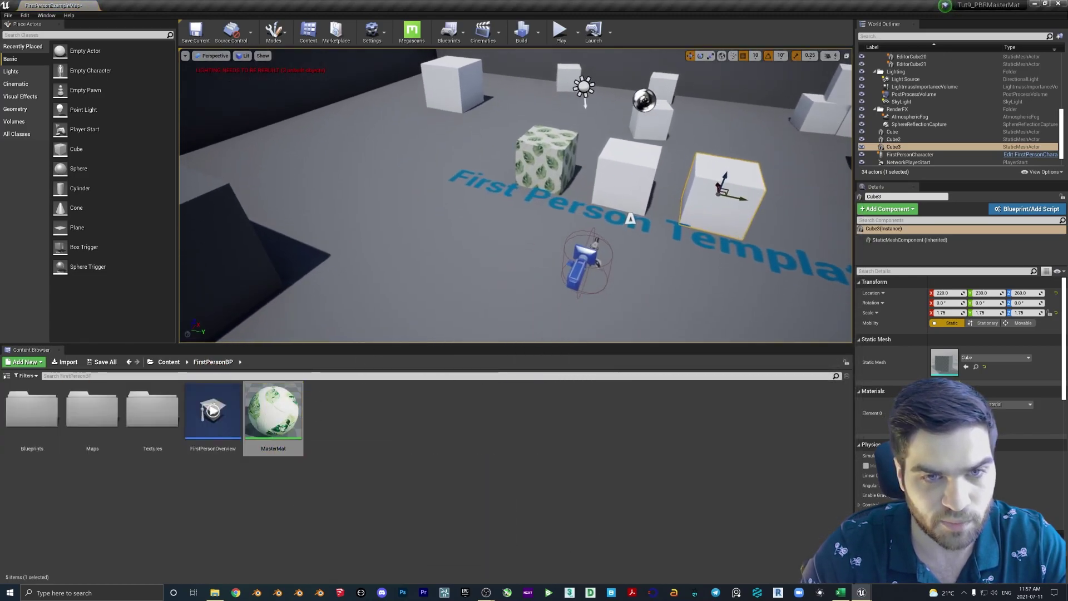
right_click_drag(502, 261, 503, 261)
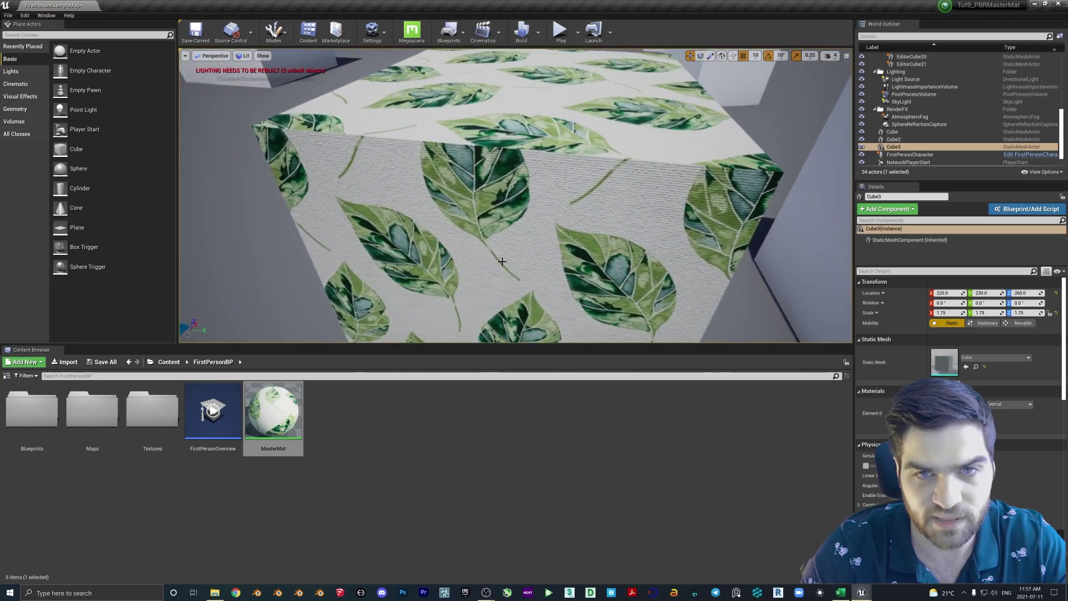
right_click_drag(627, 199, 613, 222)
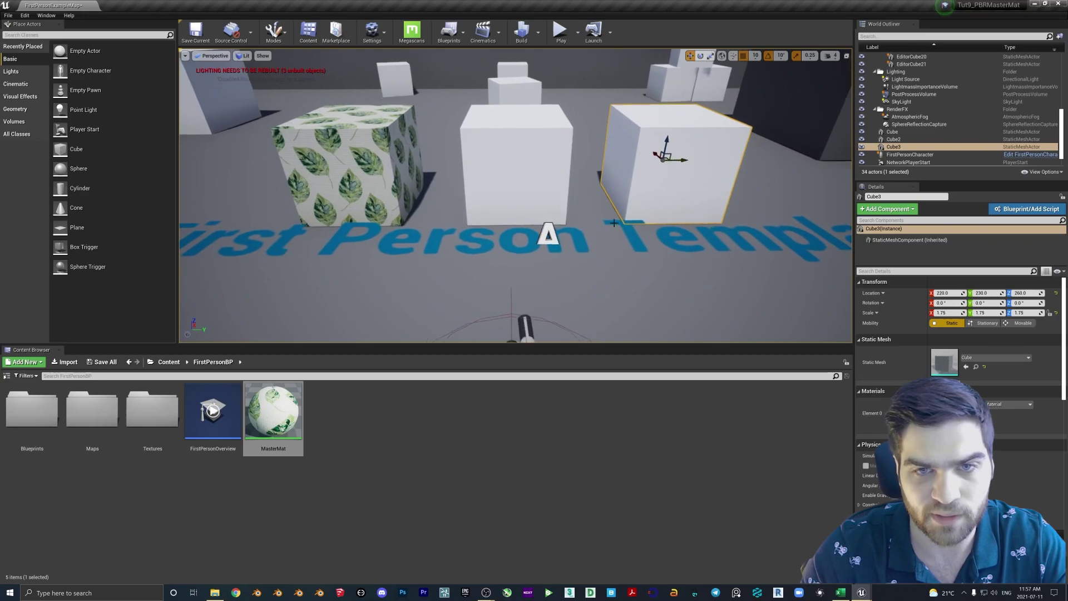
- Create a material instance from MasterMat, name it Terrazzo, and save it
right_click(289, 418)
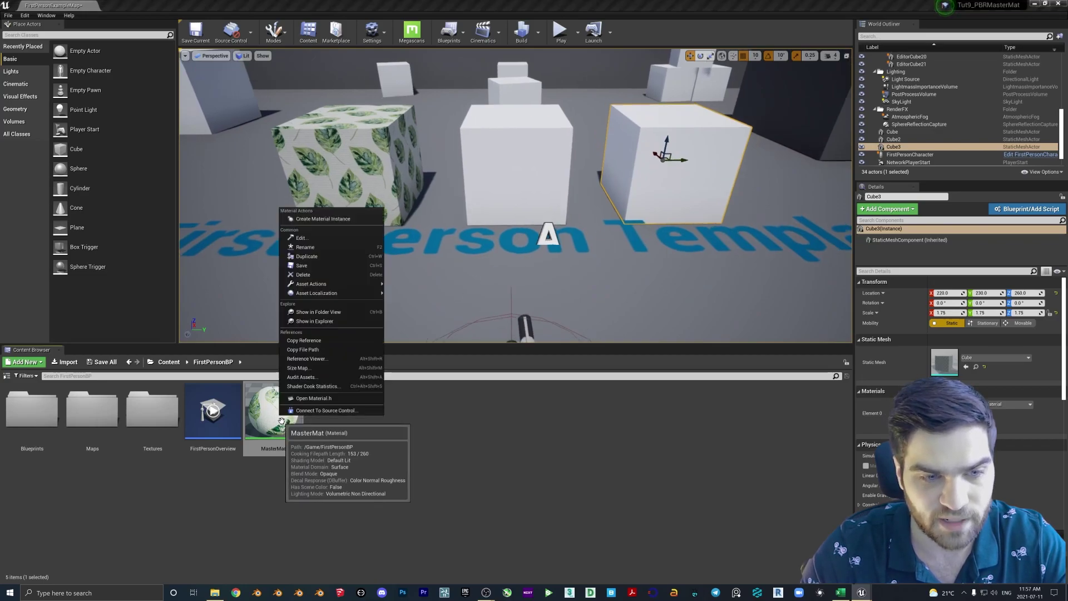
left_click(325, 219)
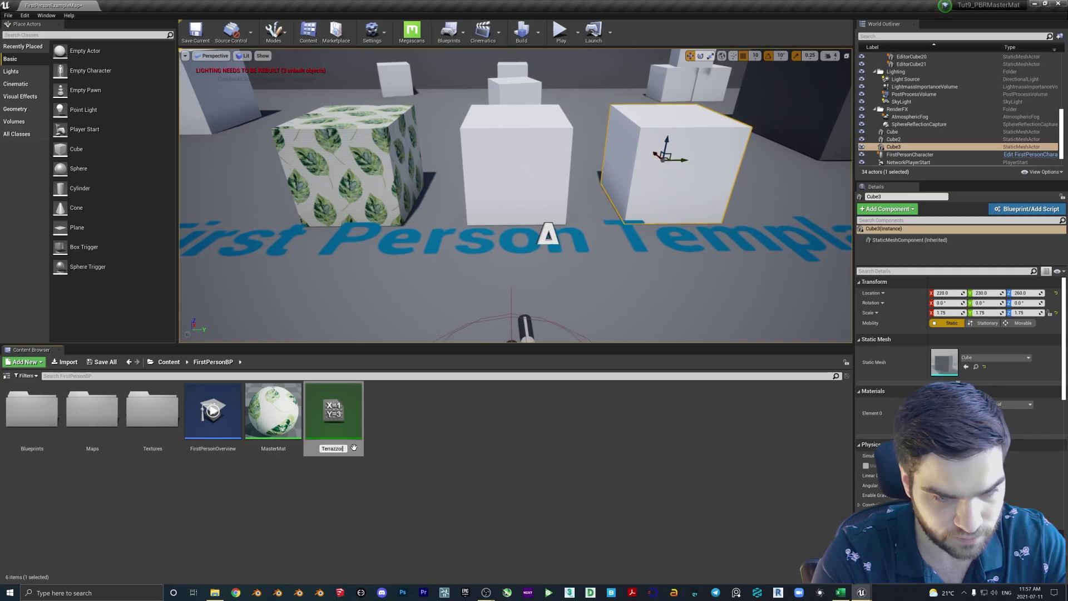
key("Return")
right_click(350, 417)
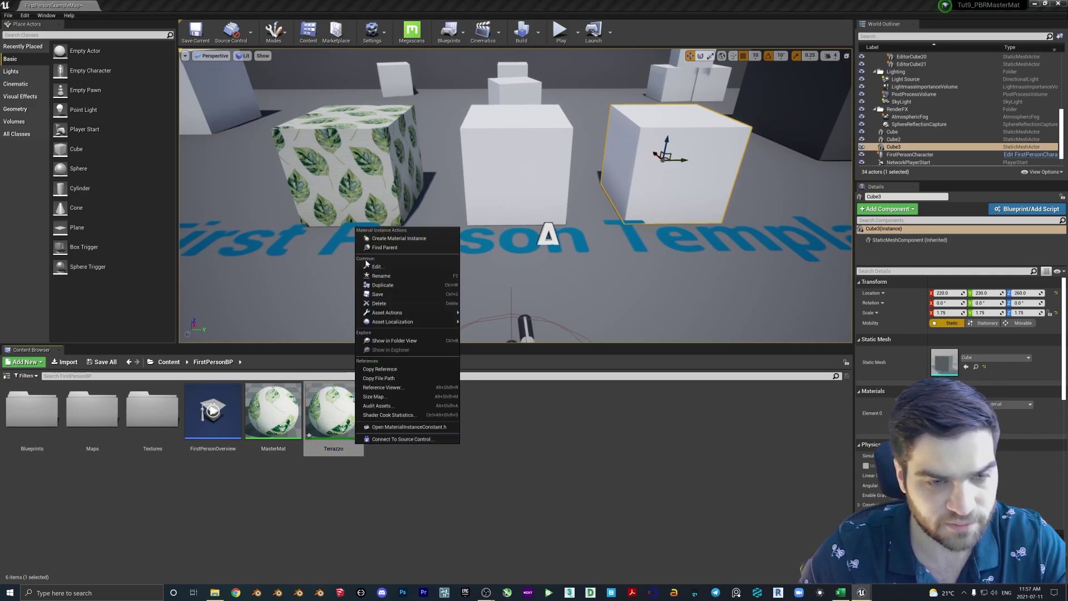
left_click(379, 294)
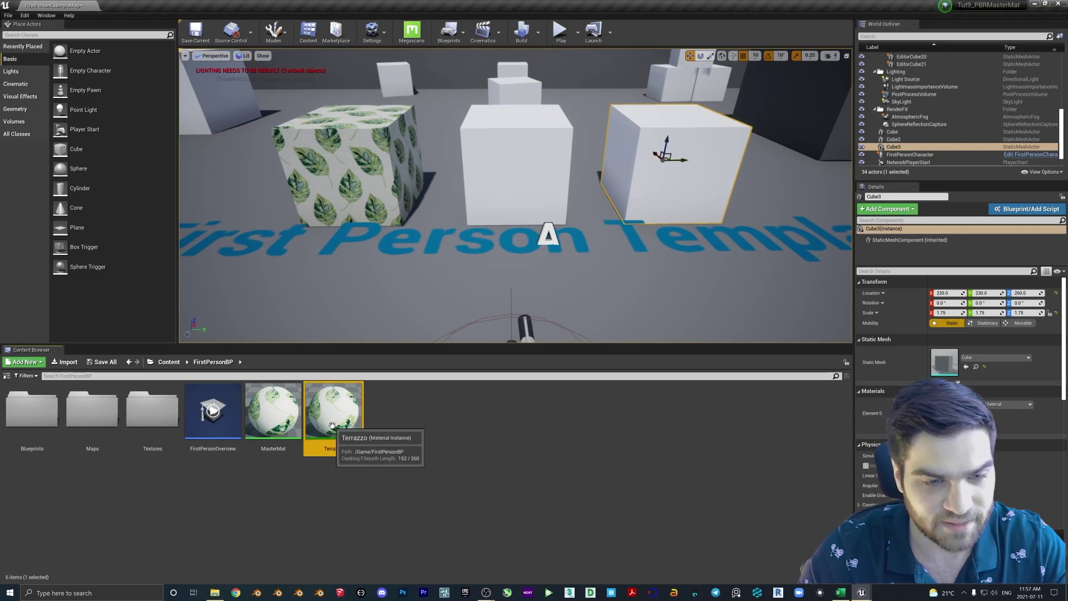
- Open the Terrazzo material instance and examine its preview sphere and available parameters
key("Delete")
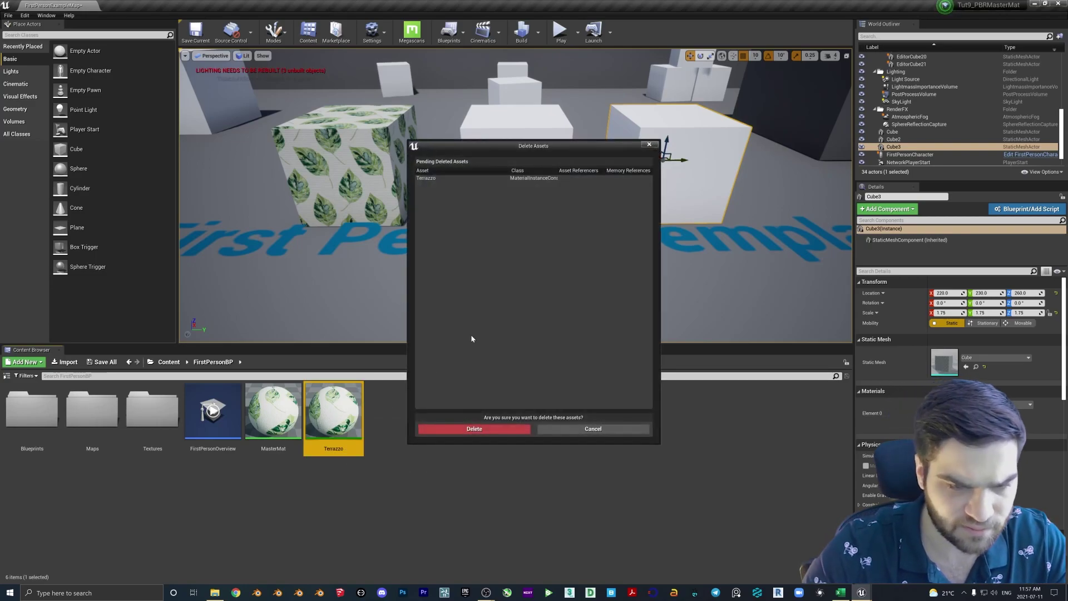
left_click(650, 144)
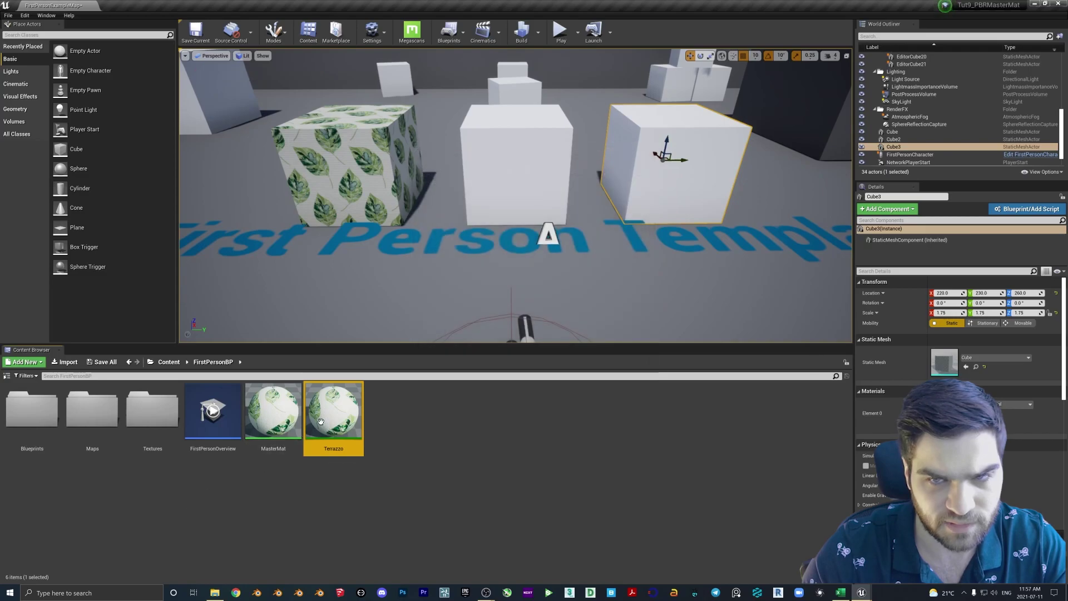
key("Return")
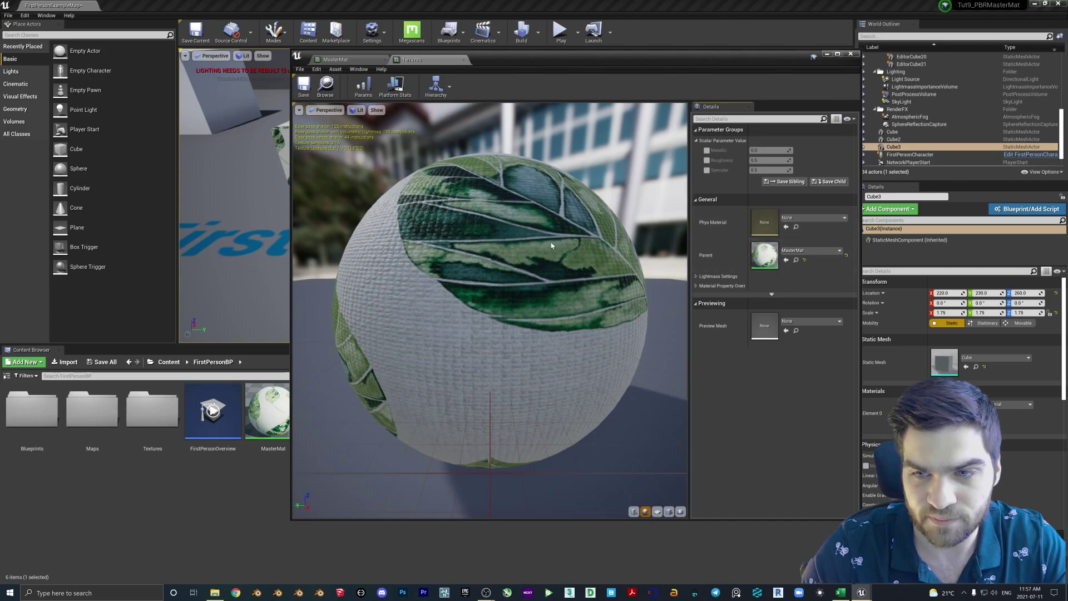
left_click_drag(461, 206, 673, 173)
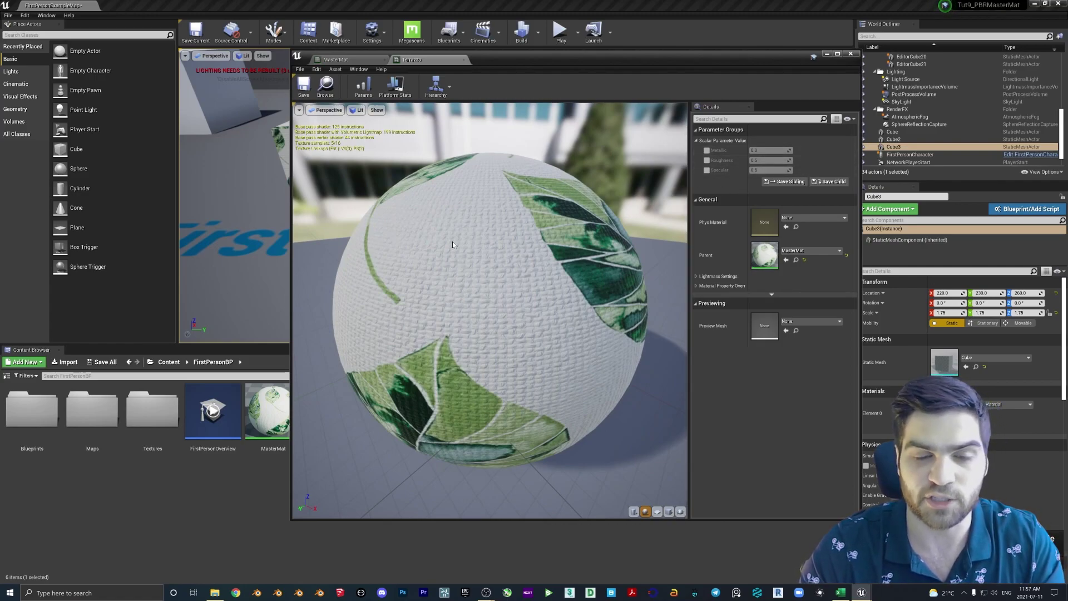
mouse_move(455, 253)
left_mouse_down()
mouse_move(456, 311)
mouse_move(456, 253)
left_mouse_up()
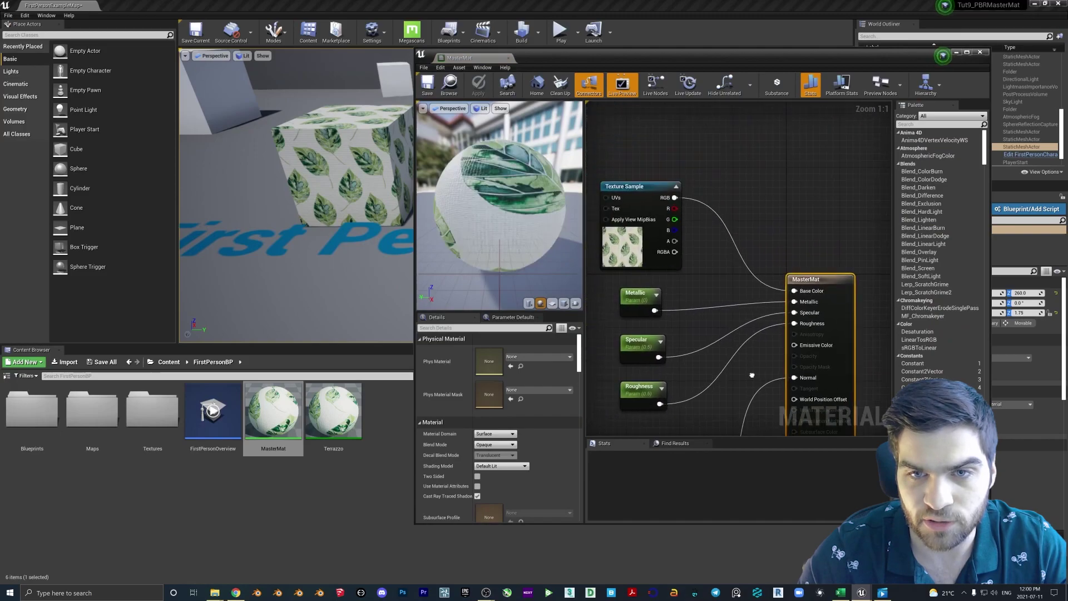
- Convert MasterMat's leaf Texture Sample feeding Base Color to a parameter and rename the parameter after the color map
scroll(751, 375, "down", 2)
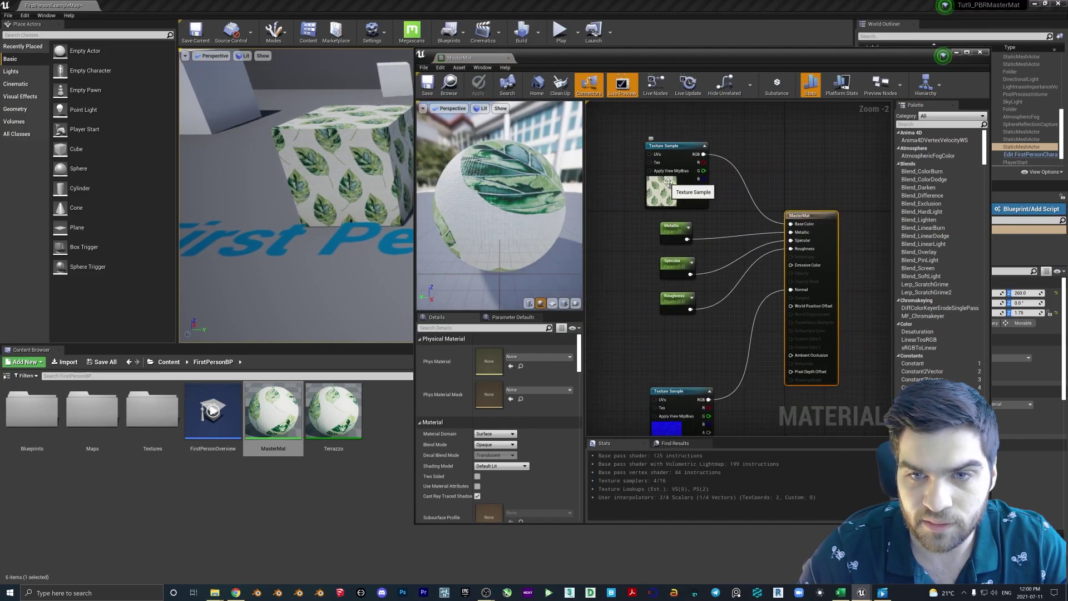
left_click(668, 184)
right_click(676, 191)
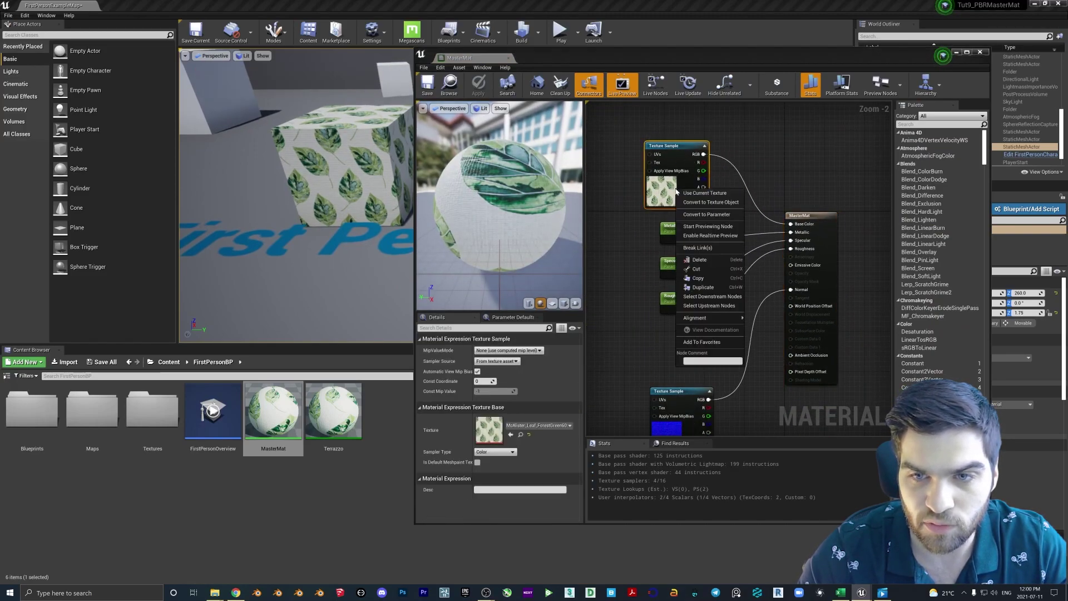
left_click(704, 215)
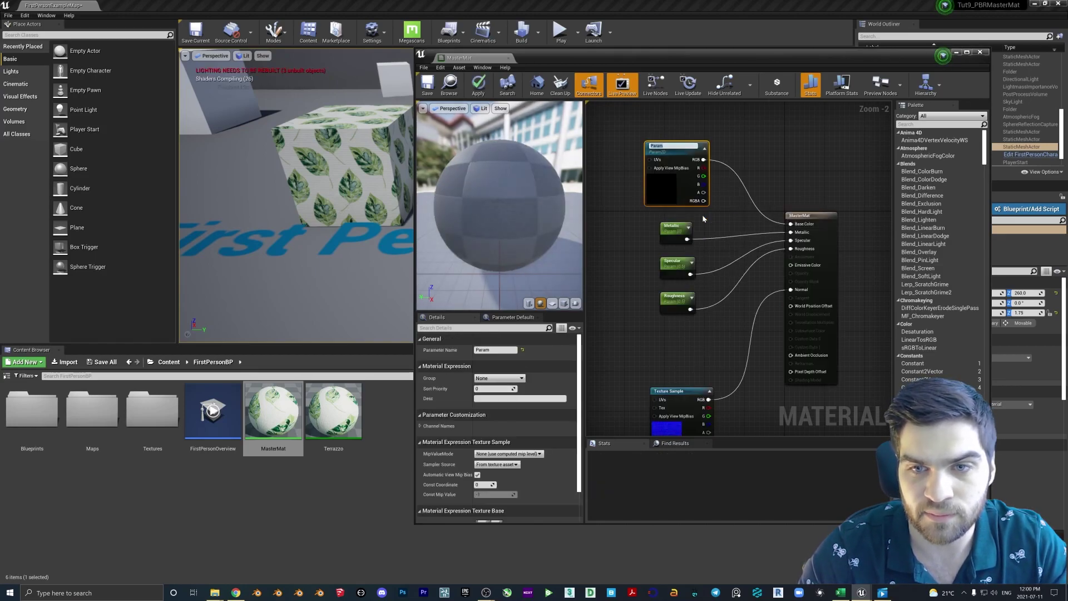
left_click_drag(676, 191, 670, 195)
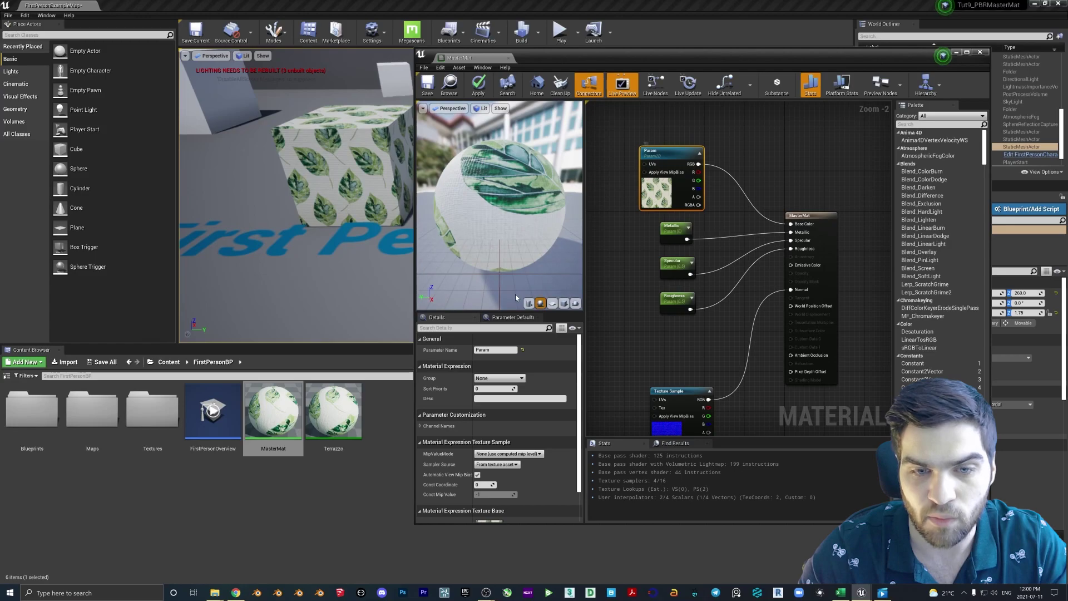
left_click(501, 350)
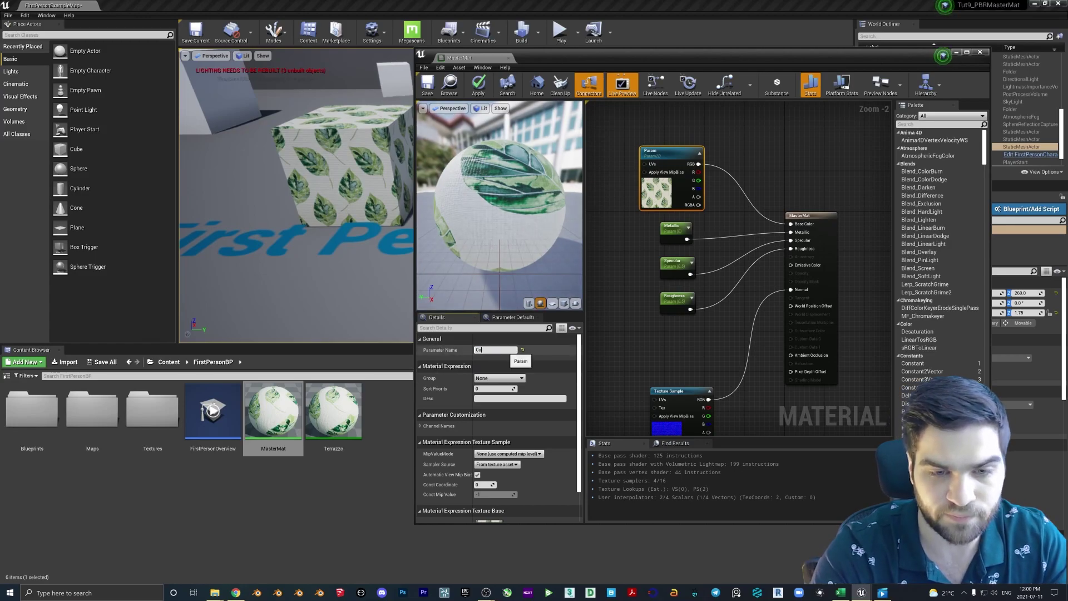
key("Return")
- Convert the Texture Sample feeding MasterMat's Normal input to a parameter and name it NormalMap
right_click_drag(690, 395, 697, 335)
left_click_drag(685, 334, 679, 309)
right_click(691, 318)
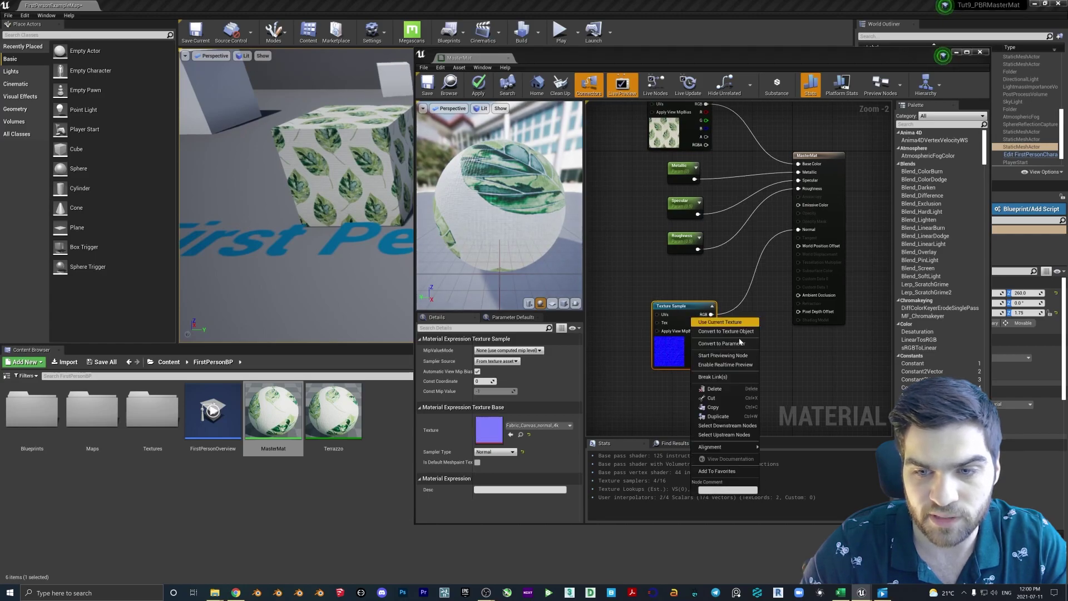
left_click(721, 343)
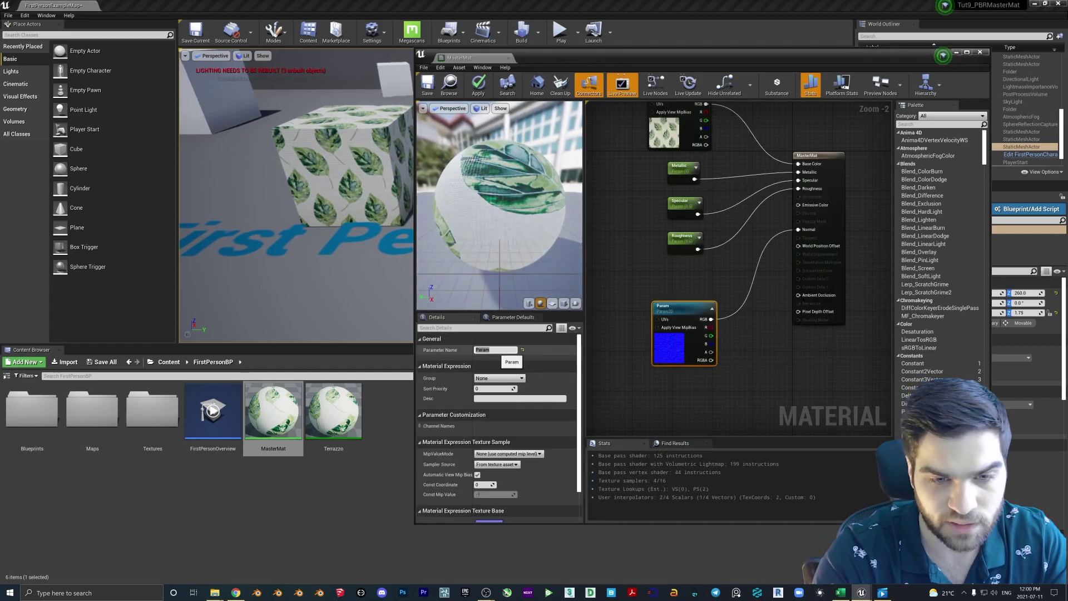
left_click(489, 349)
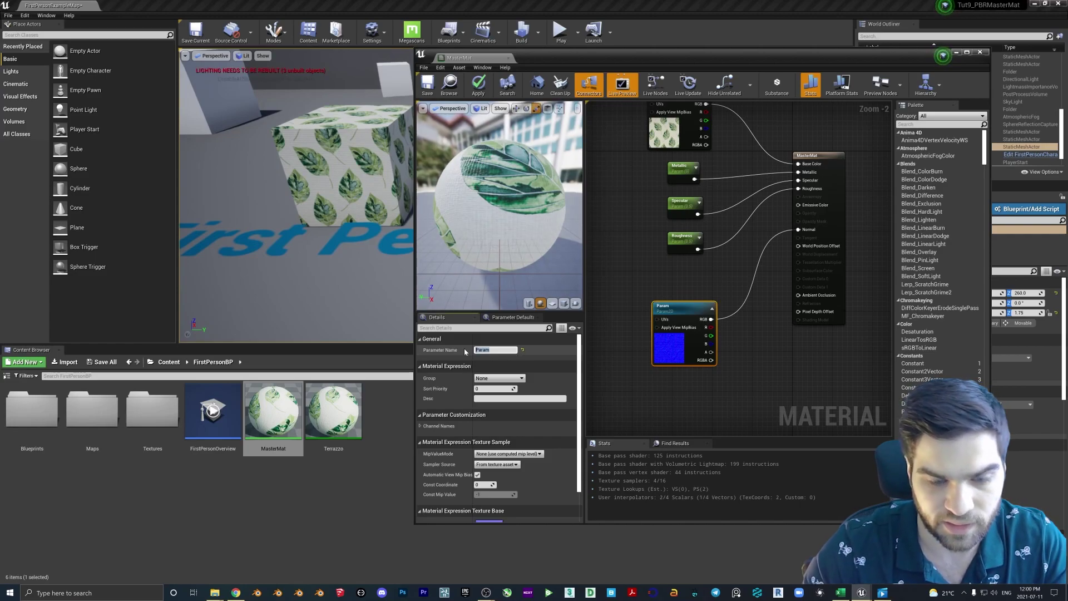
type("NormalMap")
key("Return")
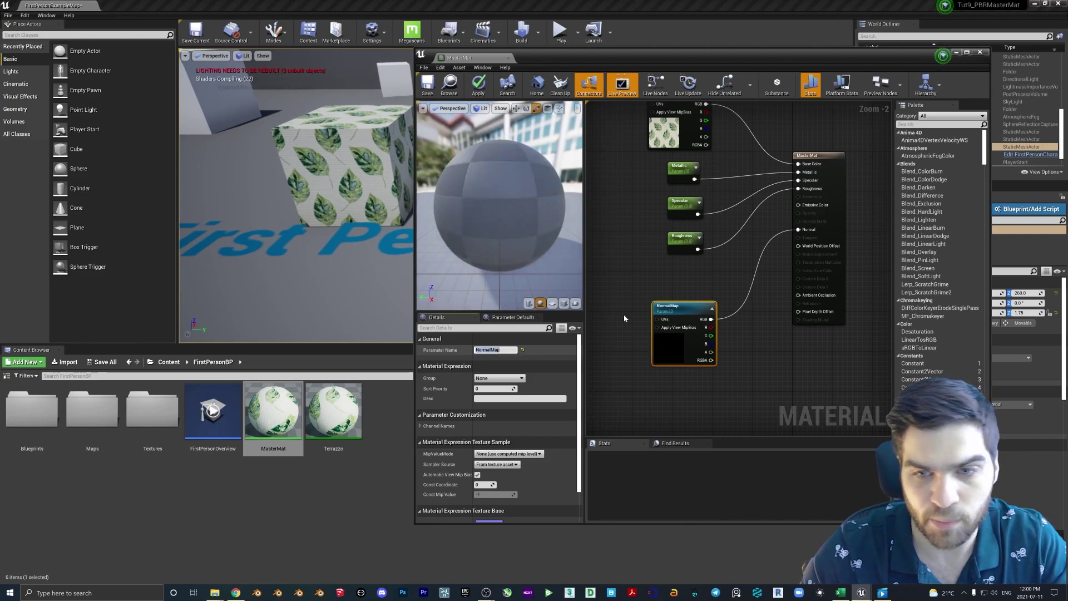
- Save MasterMat with its new texture parameters and close its material editor
right_click_drag(623, 315, 580, 339)
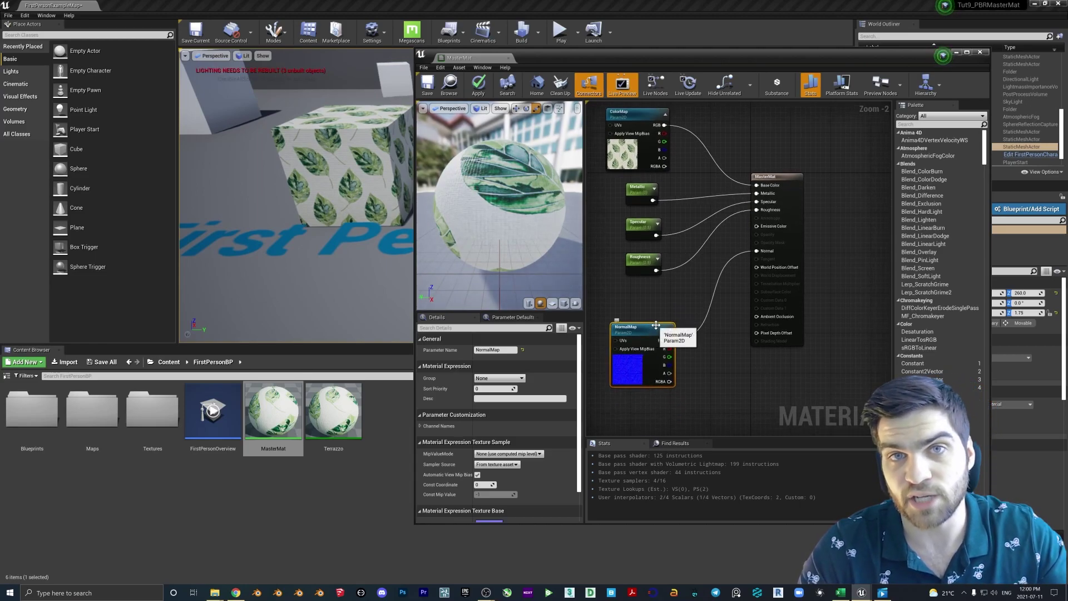
left_click(427, 84)
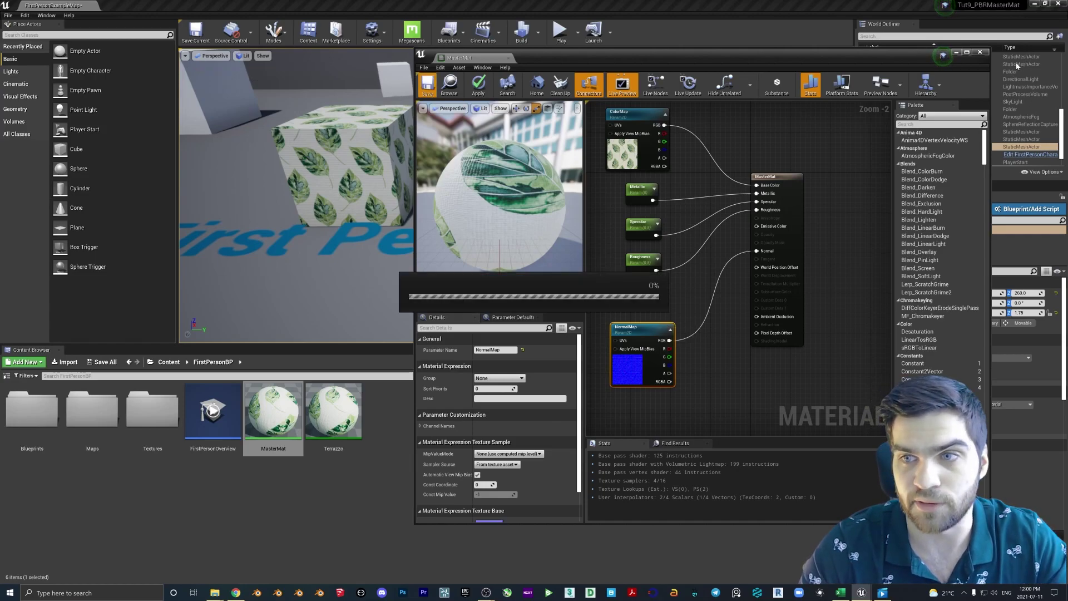
left_click(982, 52)
- Open the Terrazzo instance and override its ColorMap with the TerrazzoPalladianaHoned001_COL_VAR1_3K texture
double_click(334, 412)
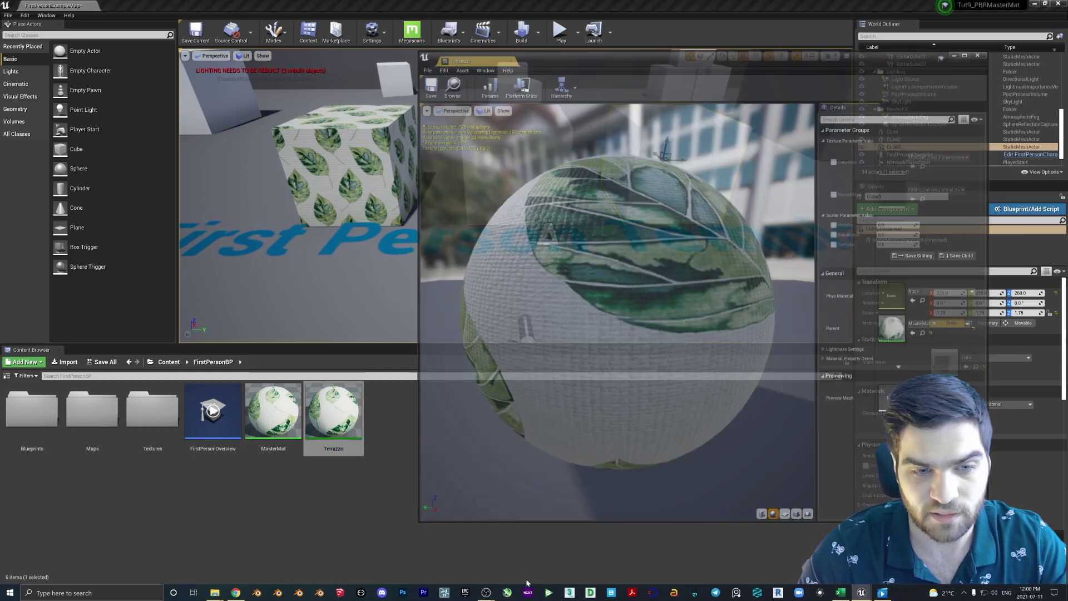
left_click_drag(717, 59, 534, 52)
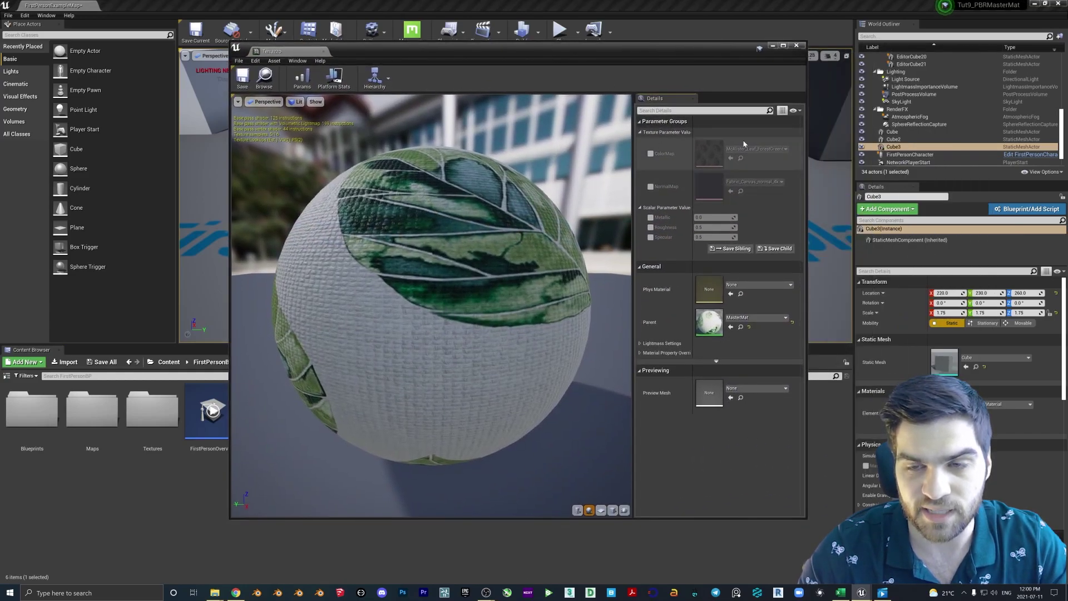
left_click(651, 154)
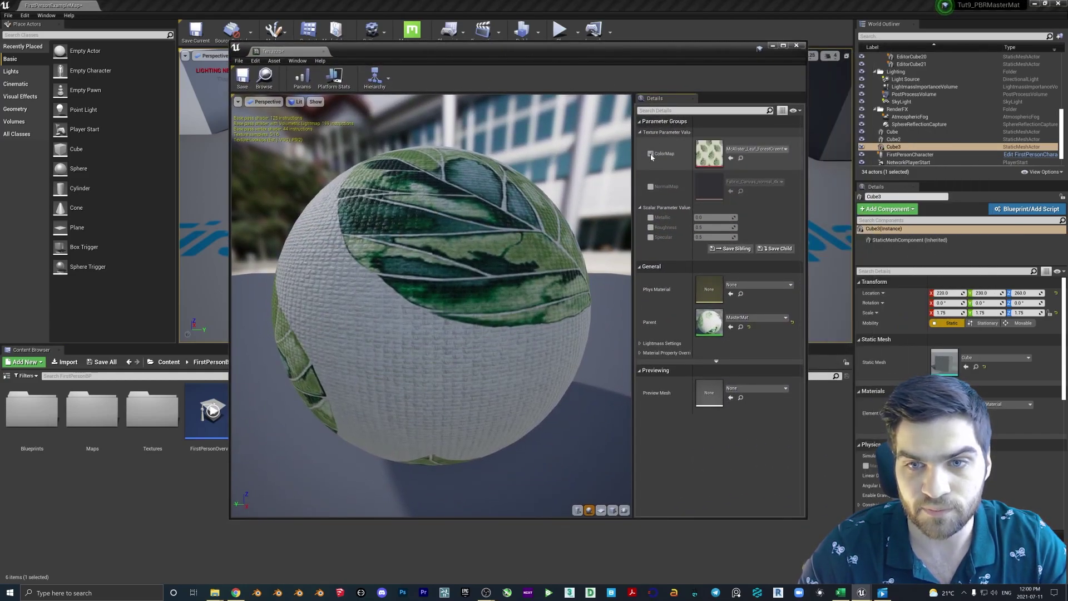
left_click(741, 149)
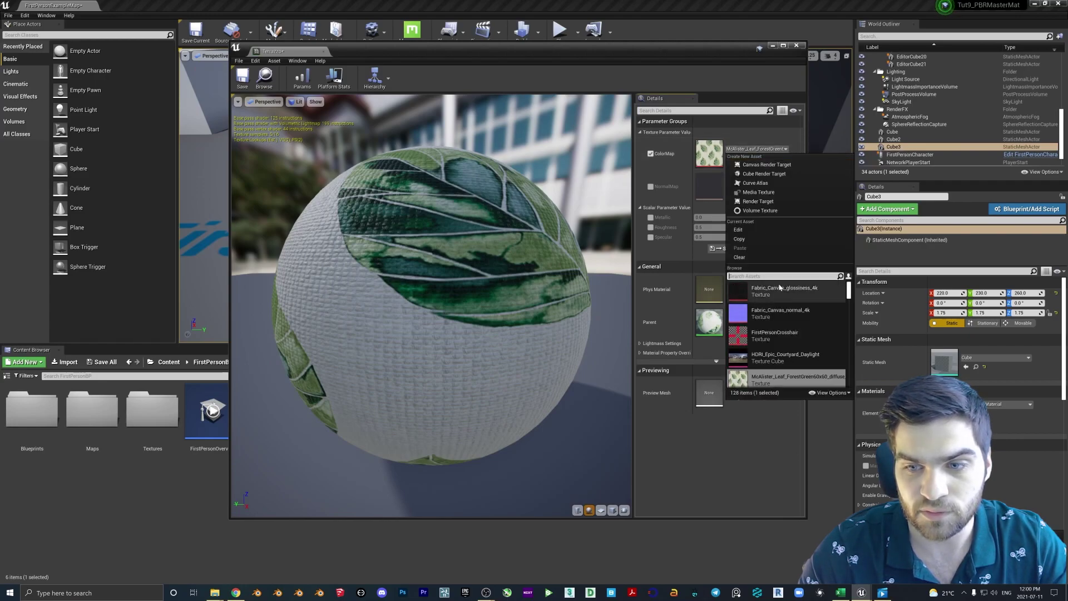
type("te")
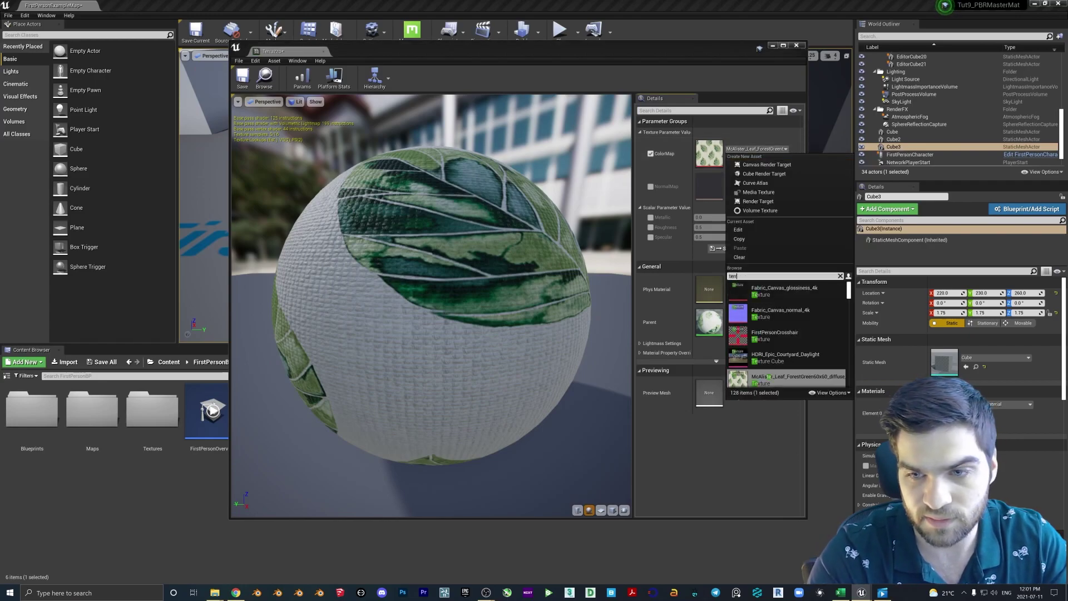
type("rraz")
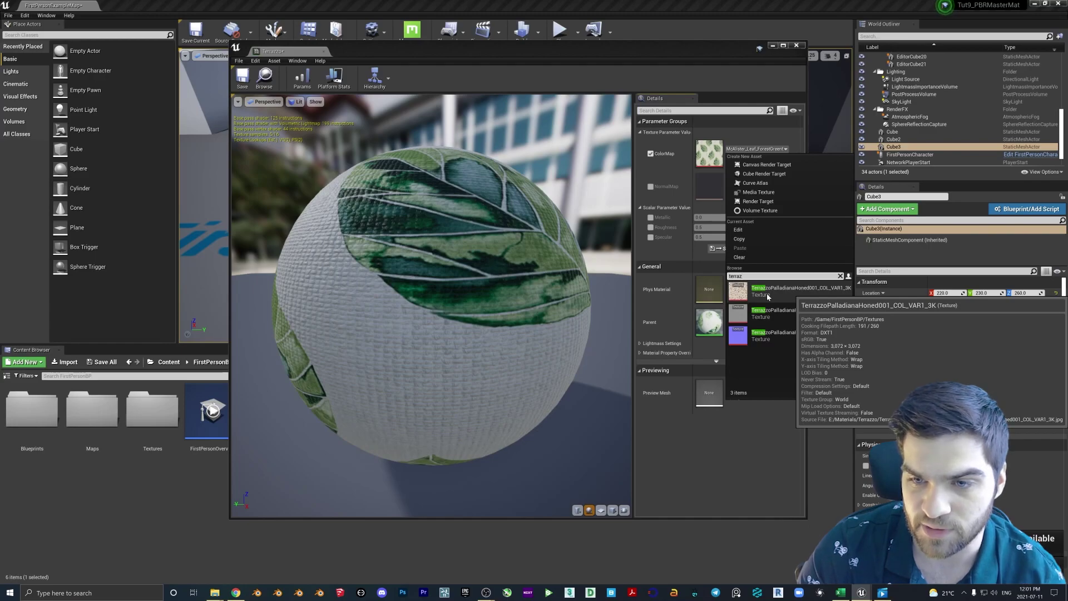
left_click(766, 292)
left_click_drag(445, 289, 373, 272)
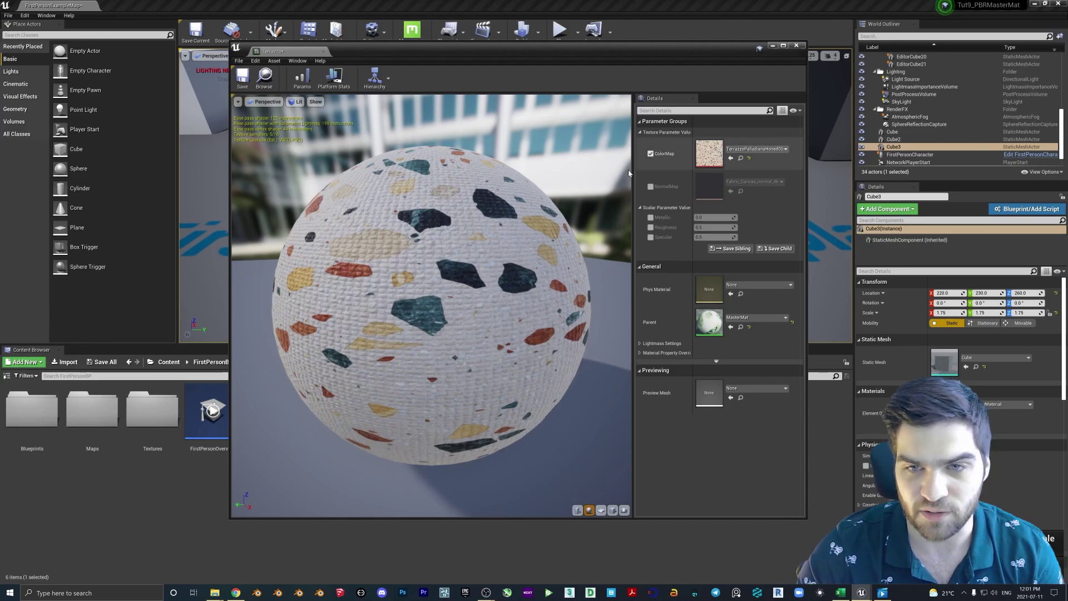
- Override the Terrazzo instance's NormalMap with the TerrazzoPalladianaHoned001_NRM_3K texture
left_click(650, 186)
left_click(741, 181)
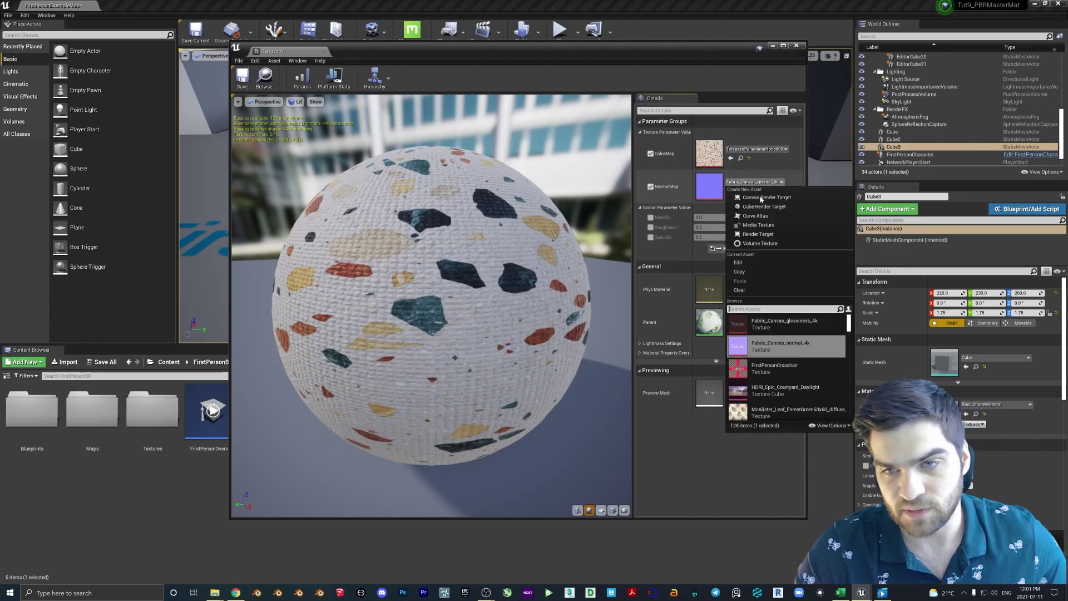
type("terra")
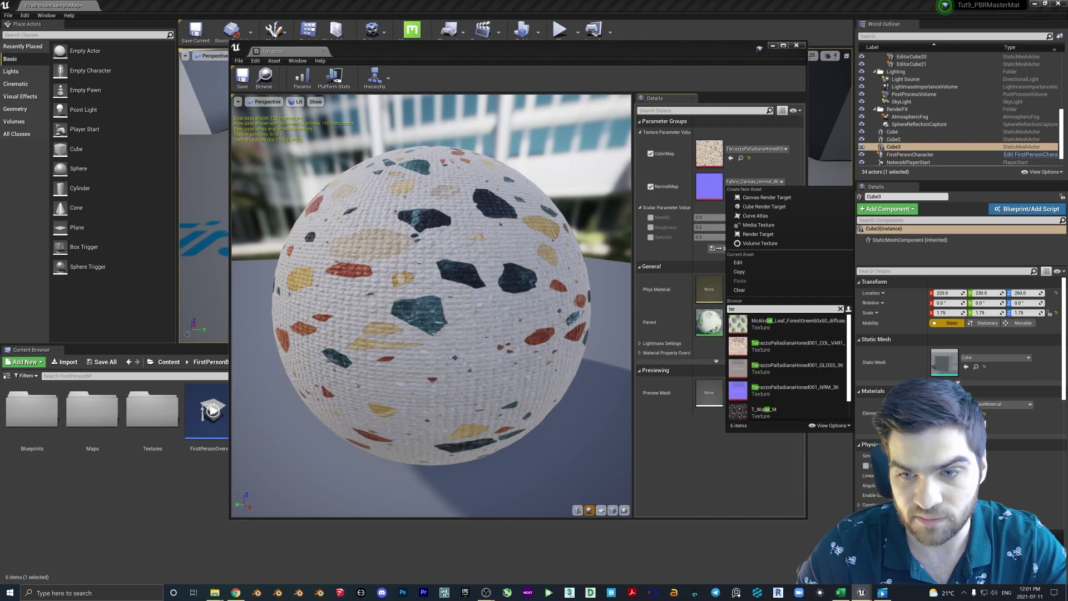
left_click(761, 368)
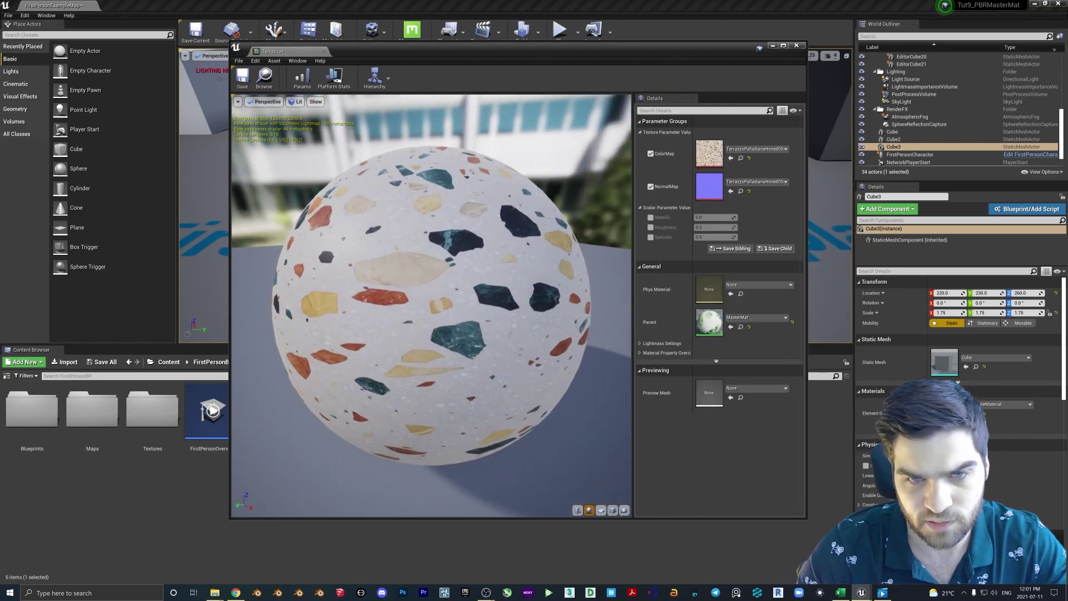
- Enable the Roughness and Specular overrides in the Terrazzo instance and set Roughness to 0.2, checking the preview sphere
left_click(650, 227)
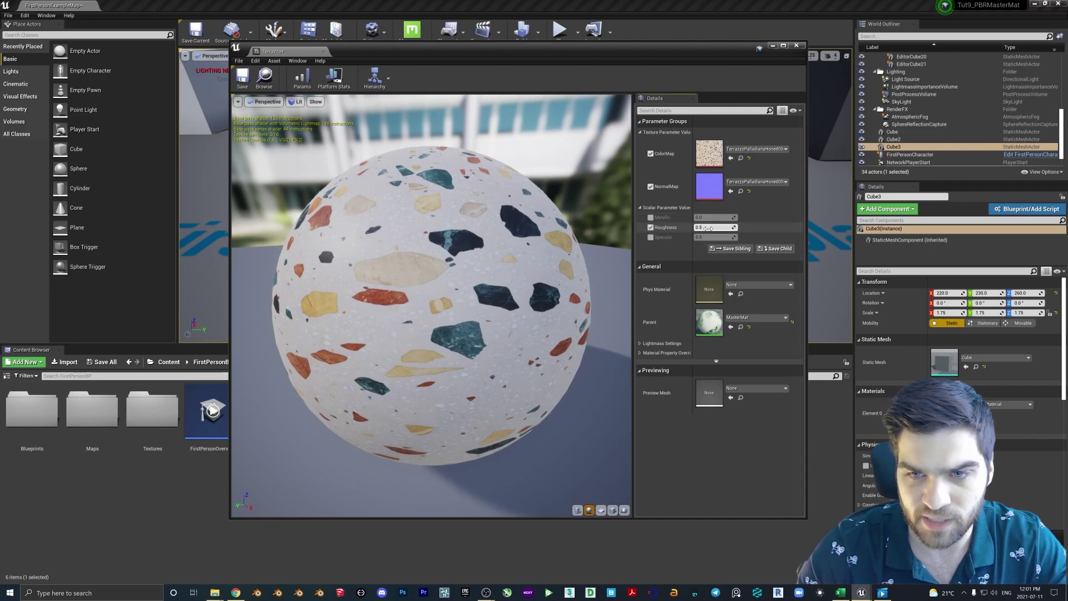
left_click(651, 237)
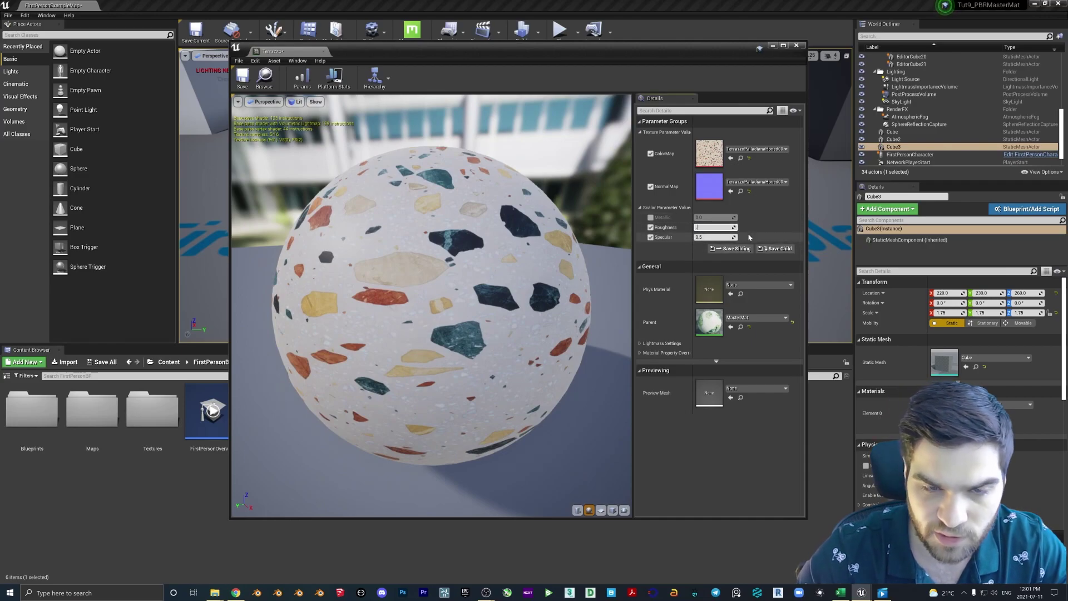
type("0.2")
key("Return")
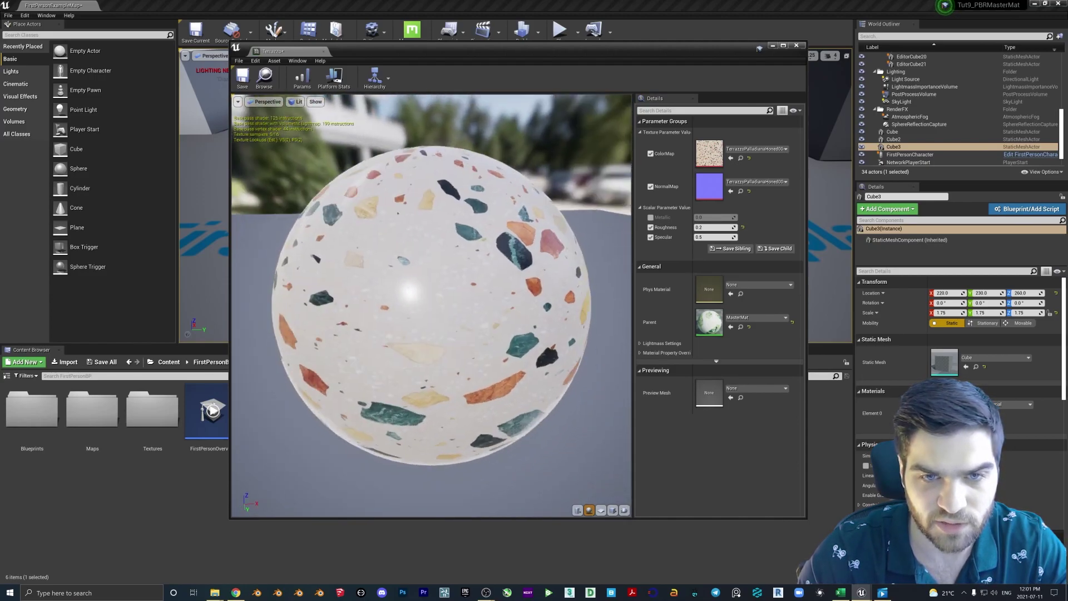
left_click_drag(409, 232, 410, 232)
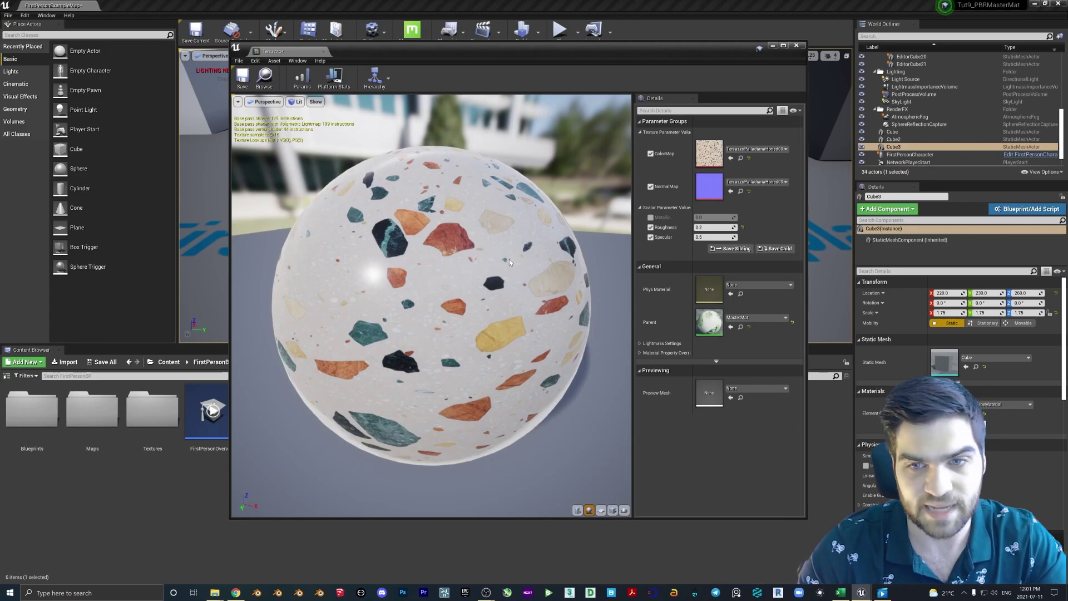
- Save and close the Terrazzo instance and assign it to the middle cube in the level
left_click(243, 78)
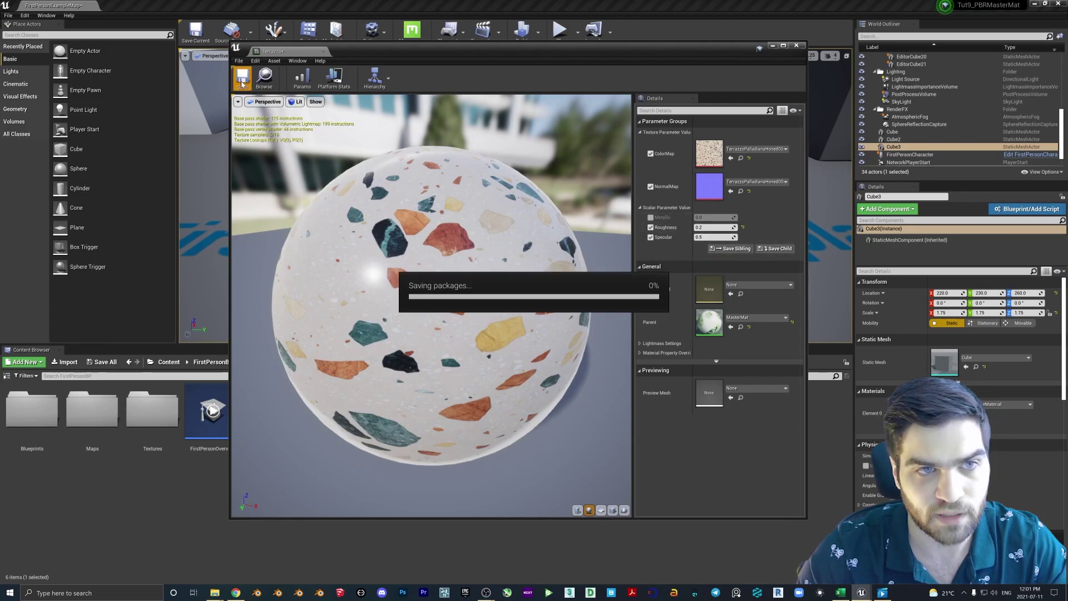
left_click(796, 45)
left_click_drag(333, 412, 516, 167)
scroll(516, 167, "up", 6)
scroll(525, 243, "down", 8)
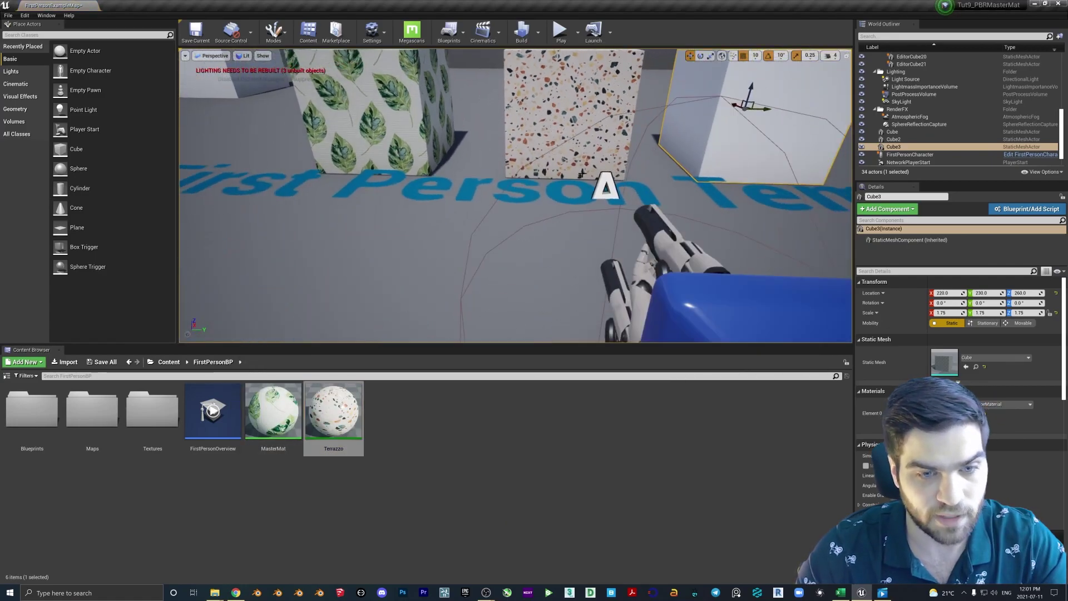
scroll(581, 174, "down", 10)
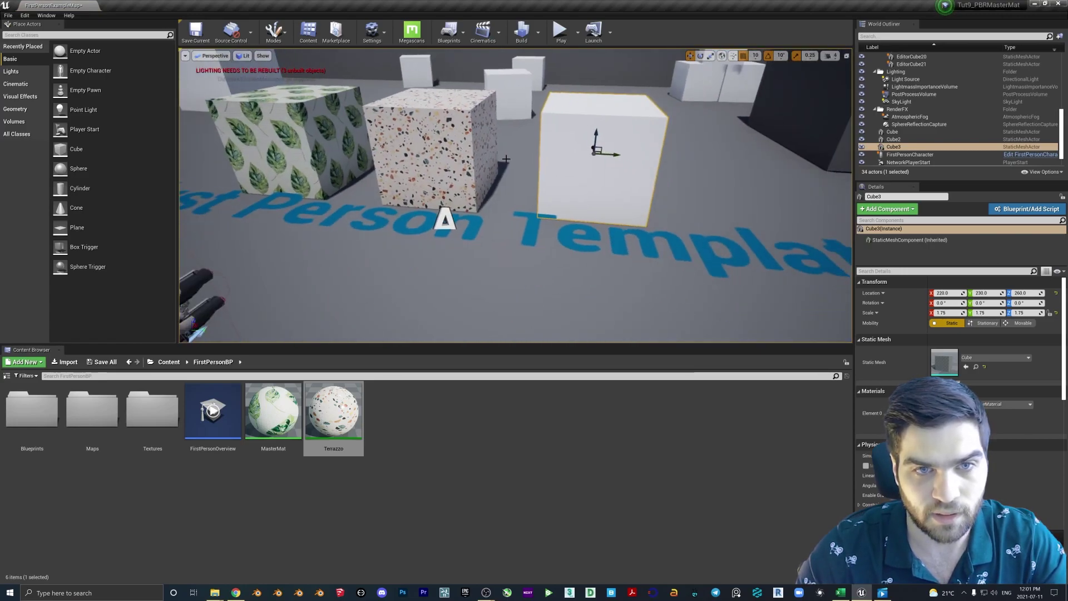
- Create another material instance from MasterMat, check the available textures in the Textures folder, and name the instance Wood
right_click(281, 429)
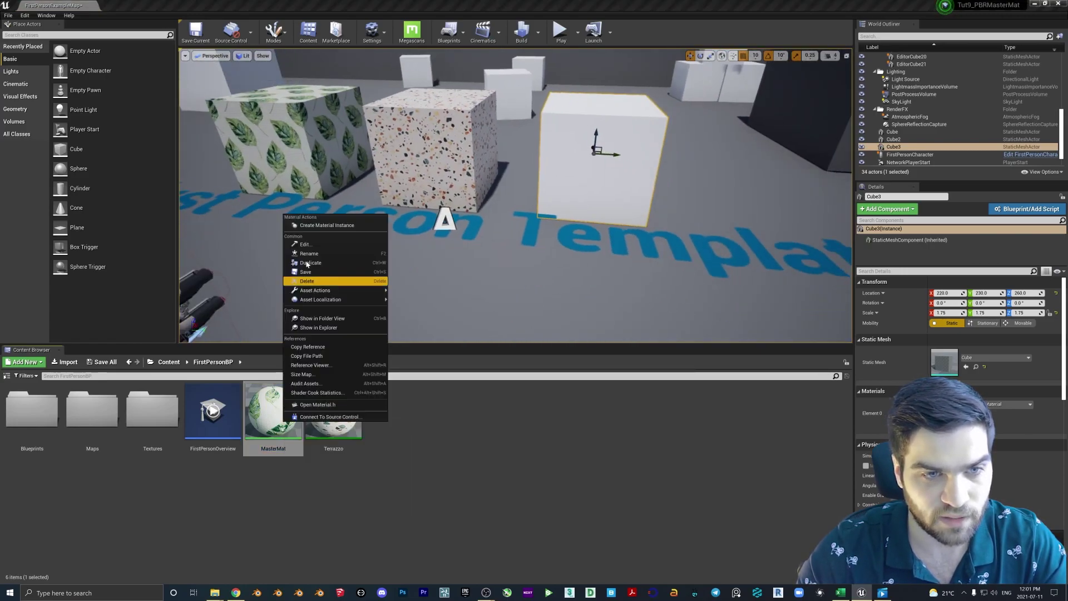
left_click(336, 228)
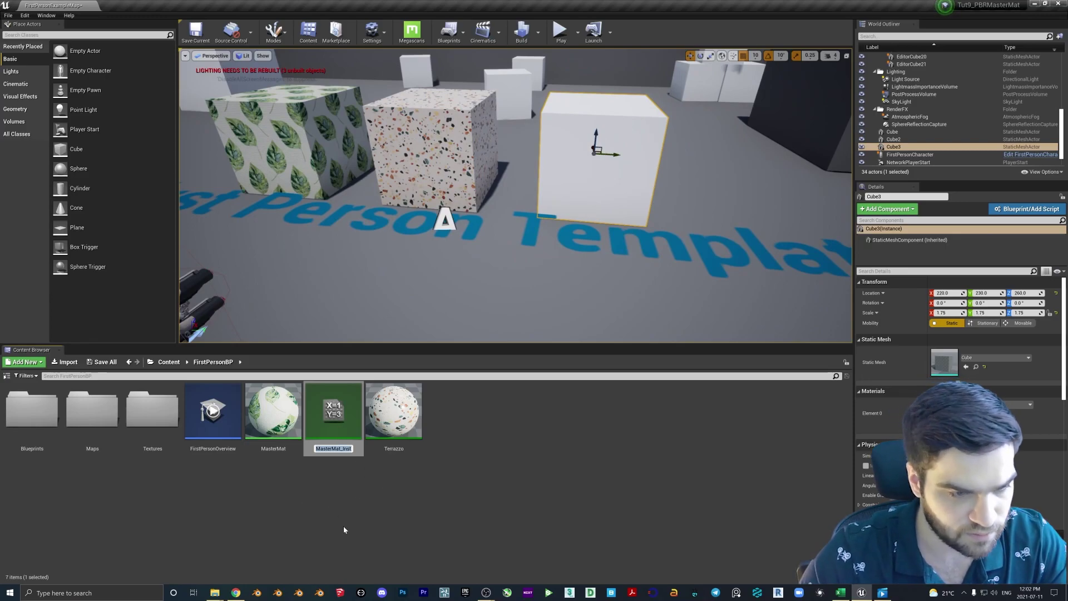
double_click(152, 412)
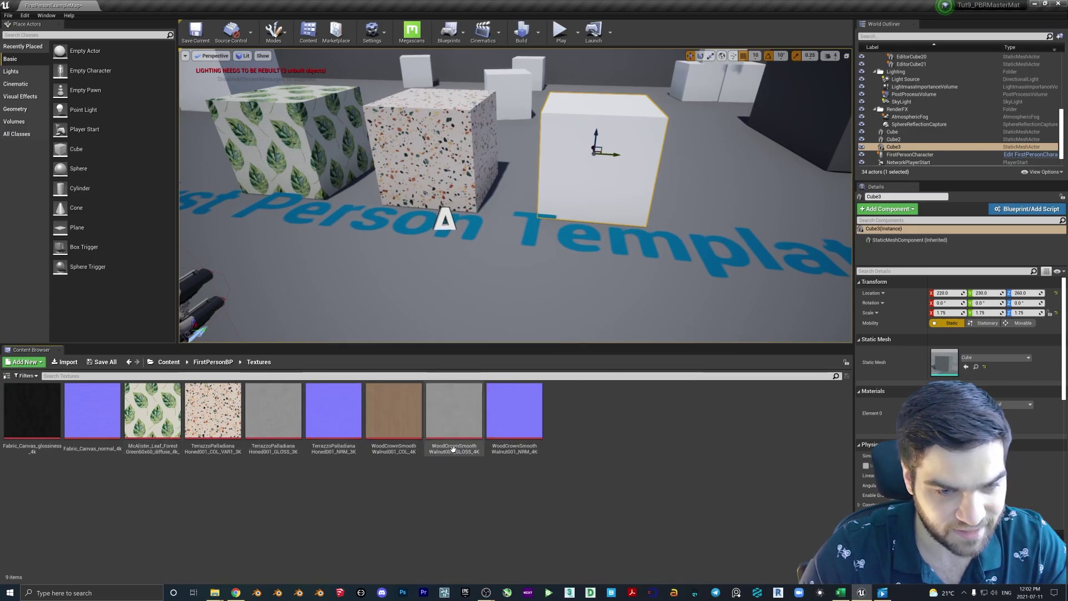
left_click(213, 362)
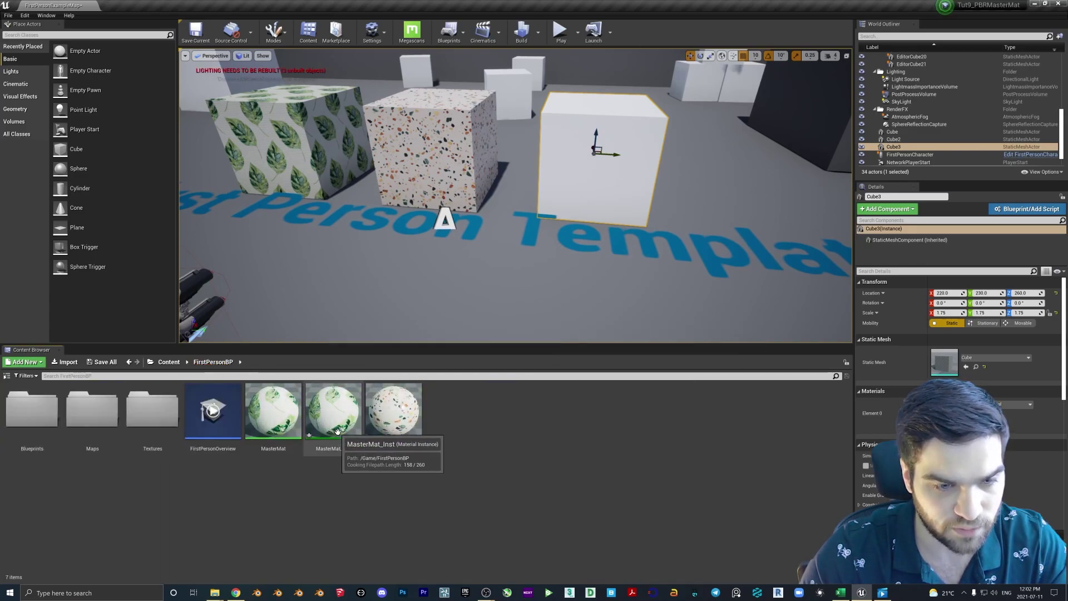
right_click(340, 426)
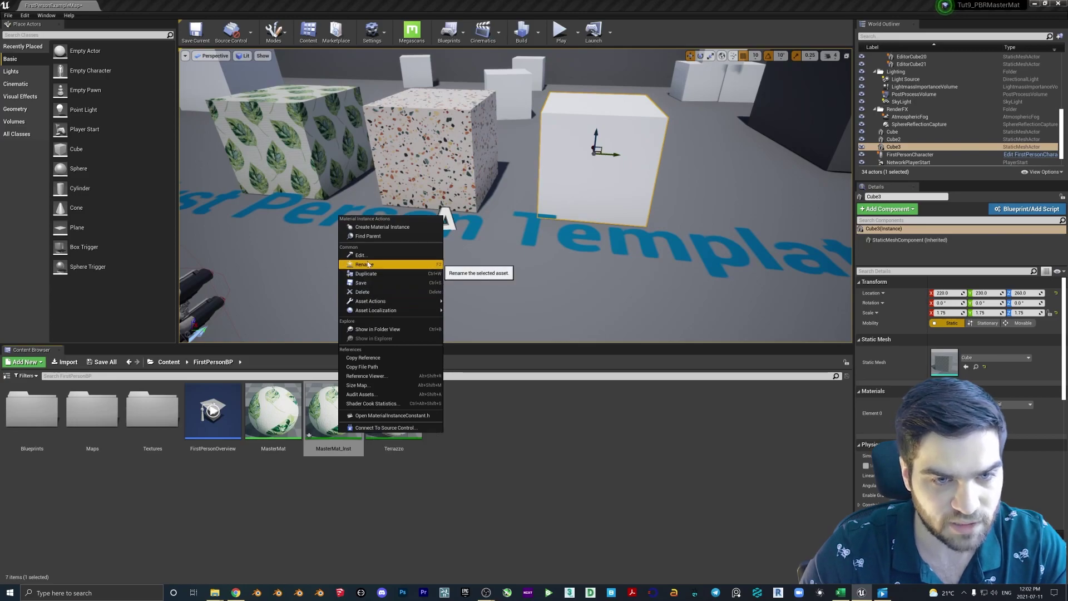
left_click(366, 265)
type("Wood")
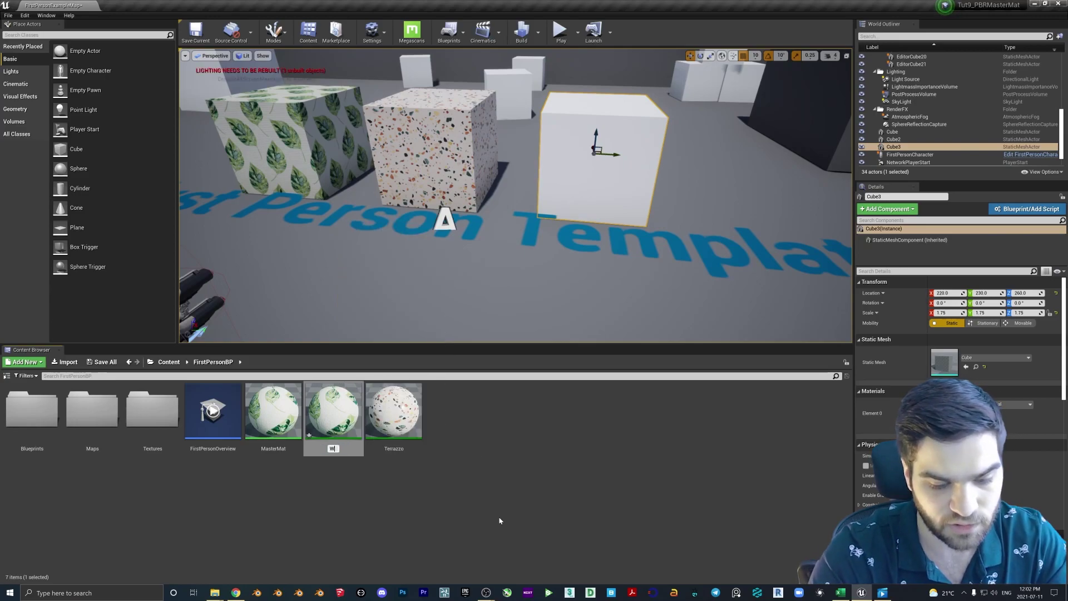
key("Return")
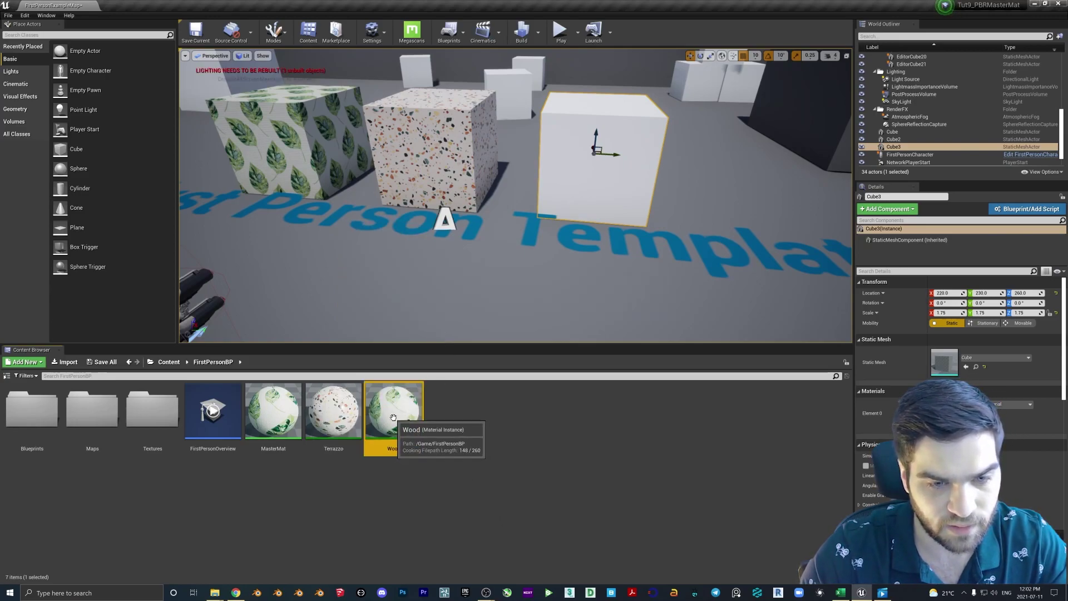
- Open the Wood instance and override its ColorMap with the WoodCrownSmoothWalnut001_COL_4K texture
double_click(397, 418)
left_click(652, 154)
left_click(758, 149)
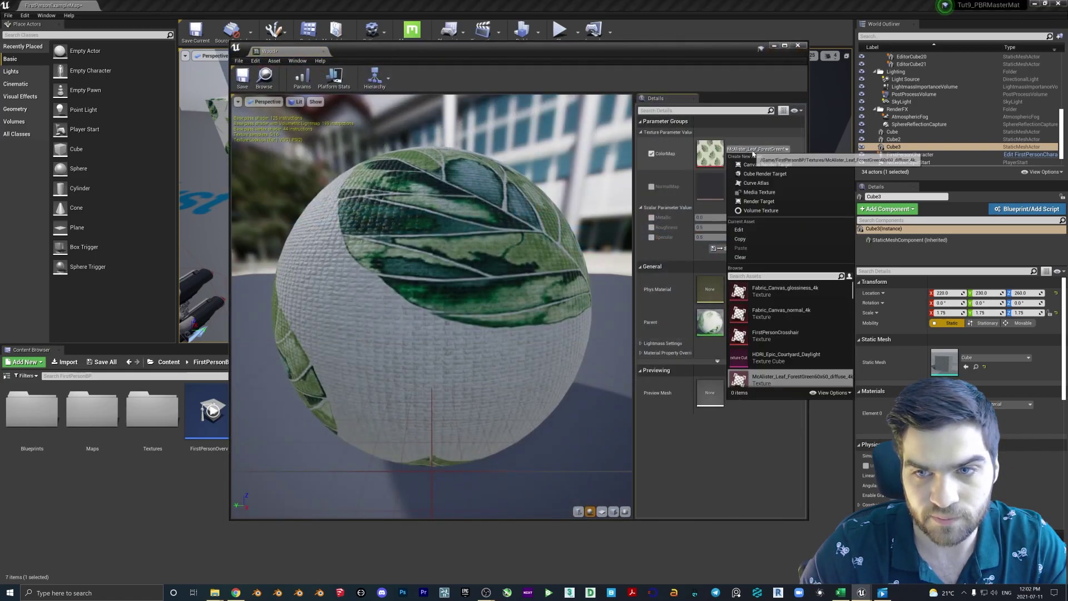
type("walnut")
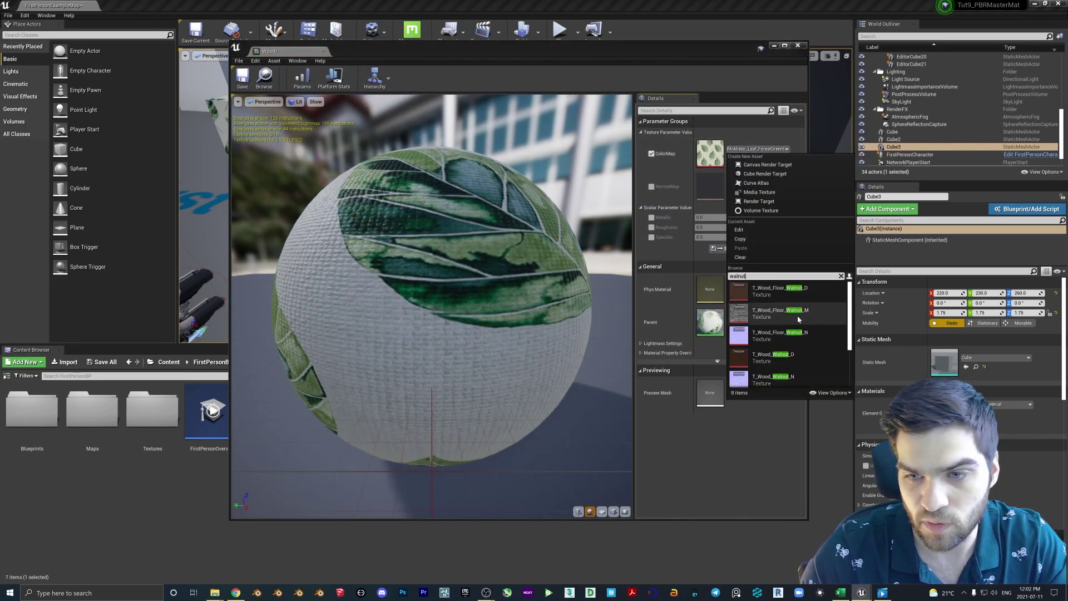
scroll(793, 327, "down", 2)
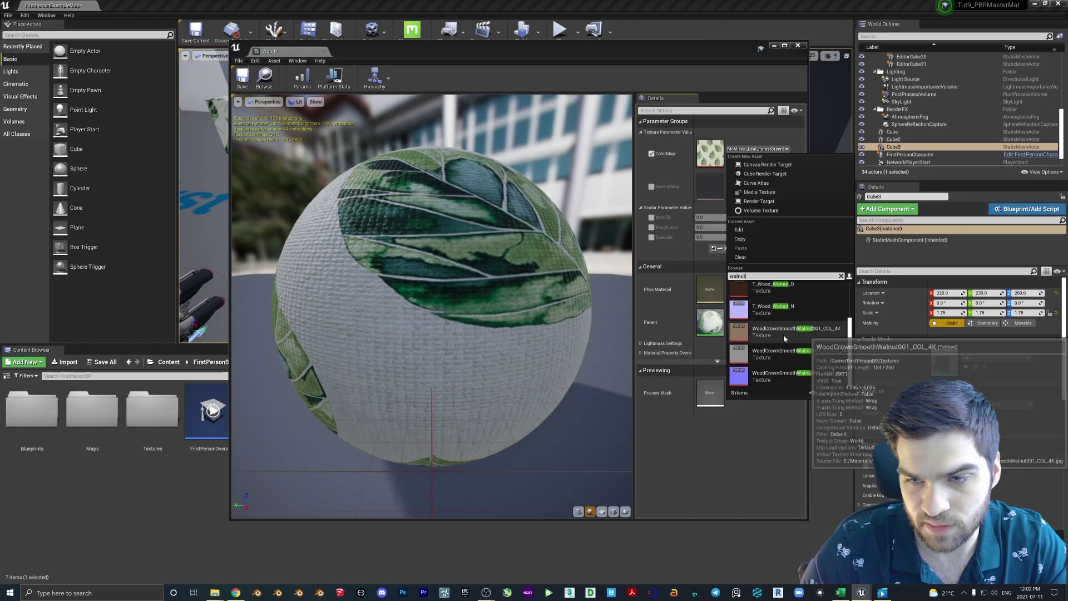
left_click(783, 332)
- Enable the NormalMap override in the Wood instance and assign the WoodCrownSmoothWalnut normal texture
left_click(651, 186)
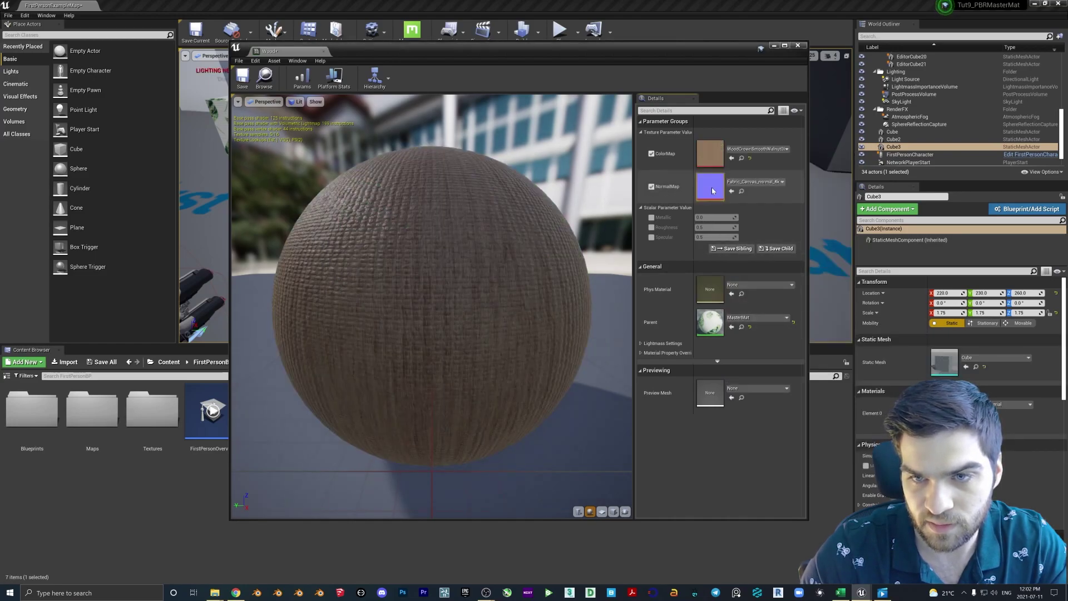
left_click(754, 181)
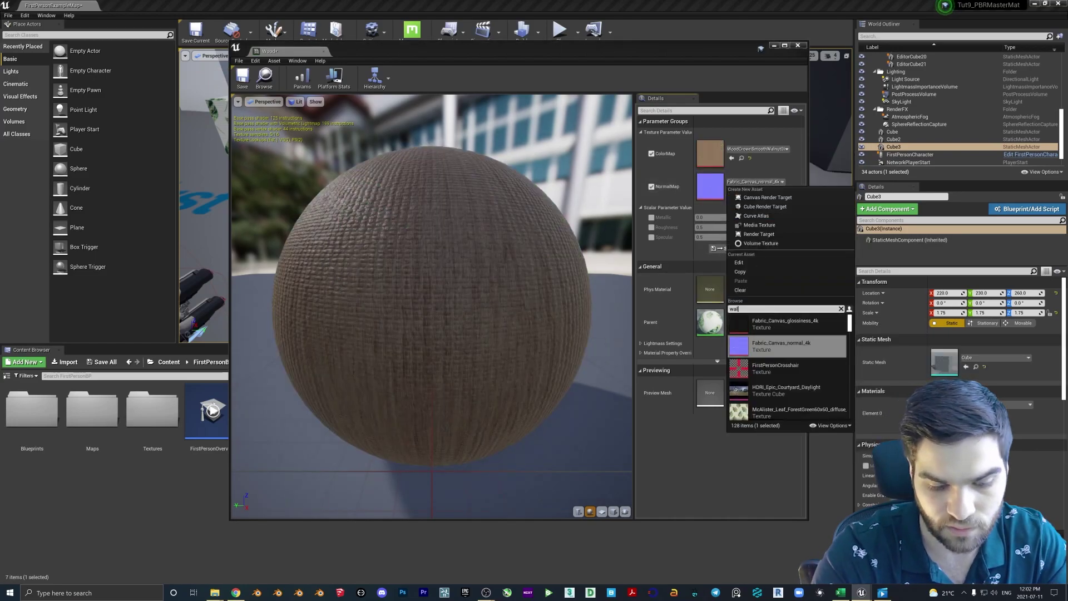
scroll(787, 367, "down", 2)
left_click(784, 356)
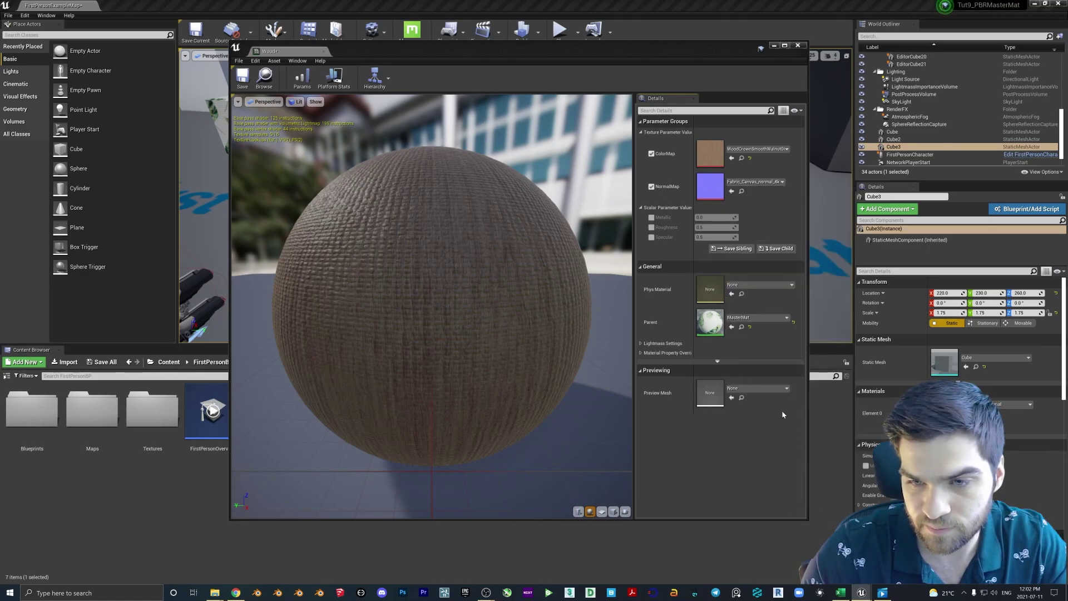
- Override Roughness in the Wood instance with 0.3 and check the finish on the preview sphere
left_click(652, 227)
left_click(715, 227)
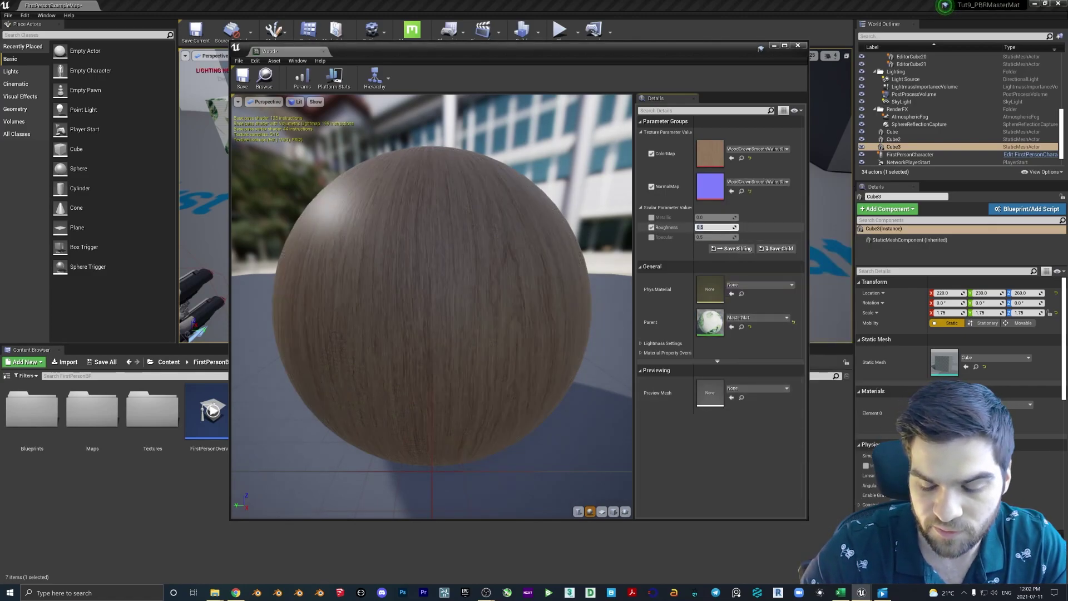
type("0.3")
key("Return")
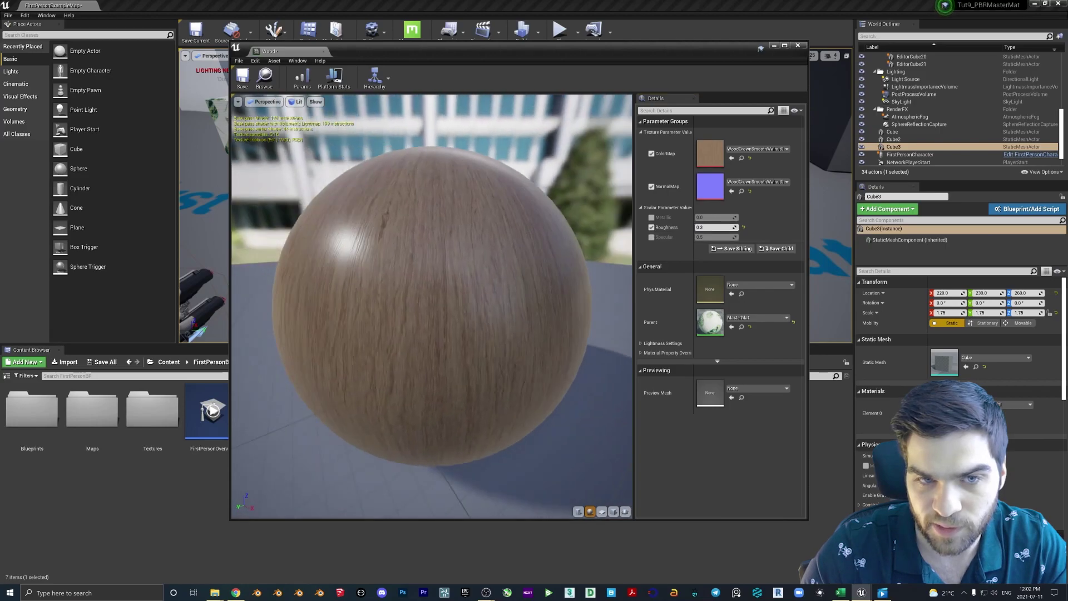
left_click_drag(432, 306, 401, 309)
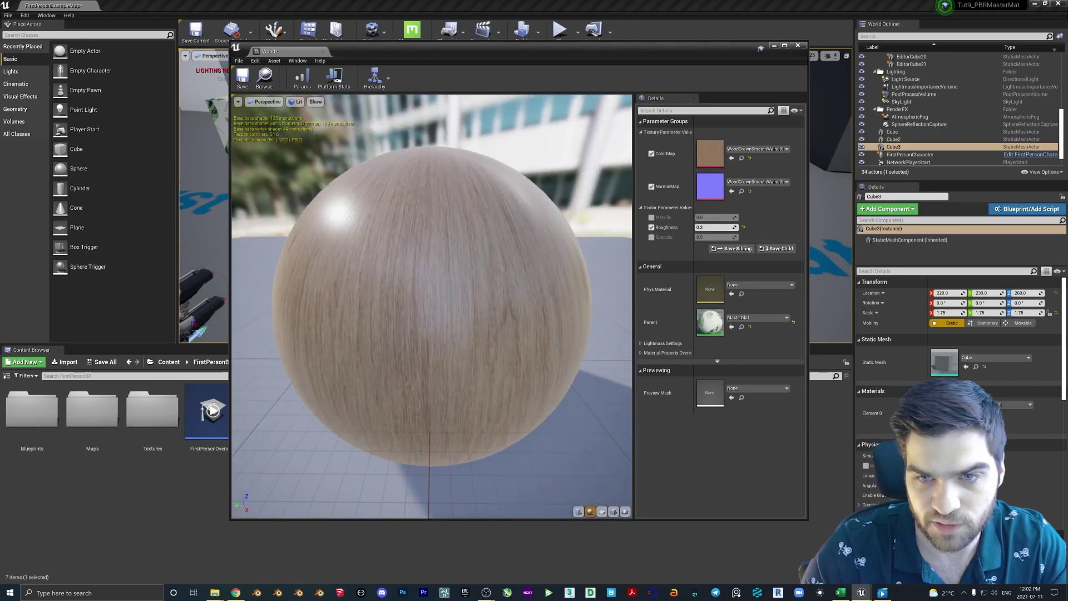
- Save and close the Wood instance and assign it to the untextured third cube in the level
left_click(243, 76)
left_click(798, 45)
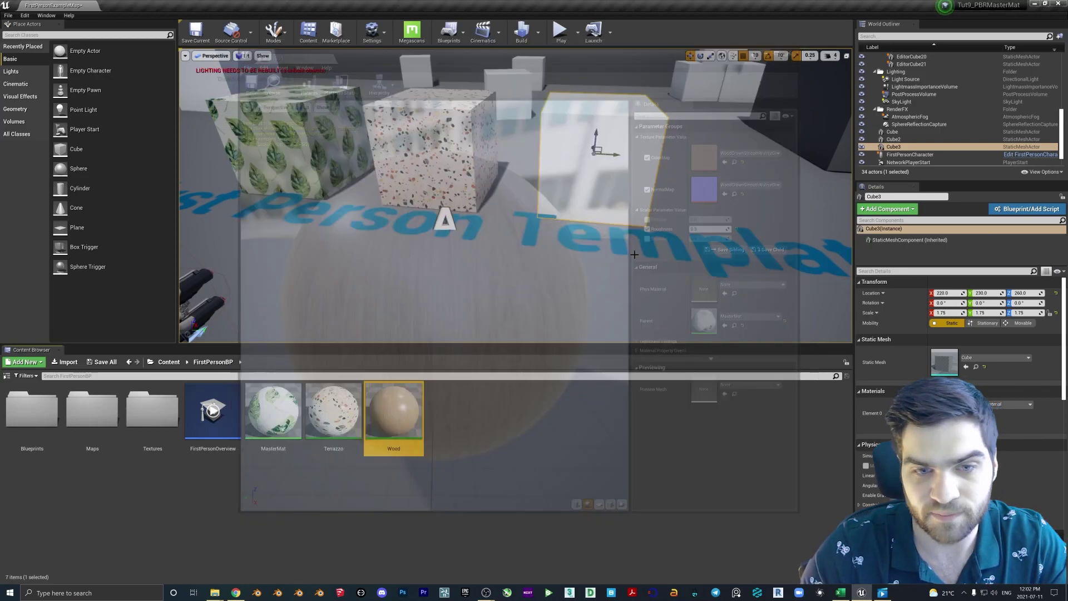
left_click_drag(395, 413, 601, 167)
scroll(362, 56, "down", 5)
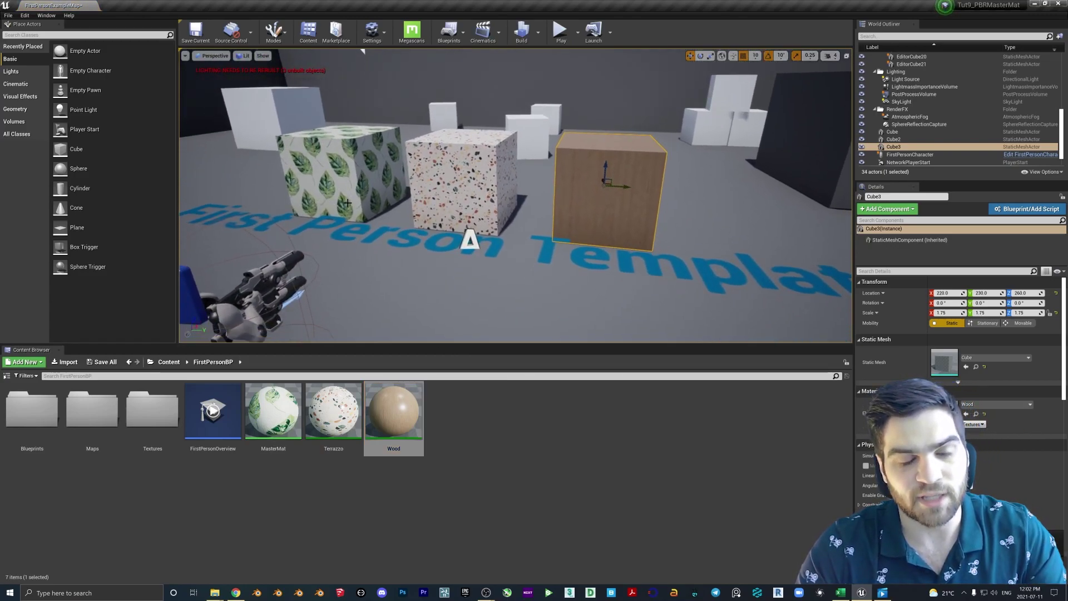
- Open MasterMat and delete the Specular parameter node from its graph
double_click(293, 410)
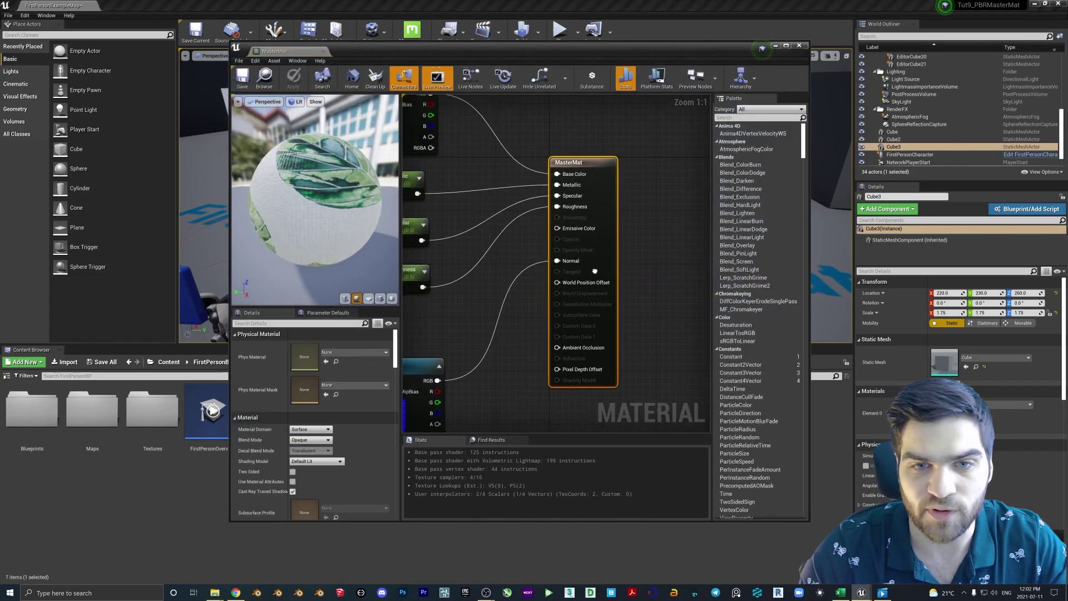
right_click_drag(459, 247, 581, 271)
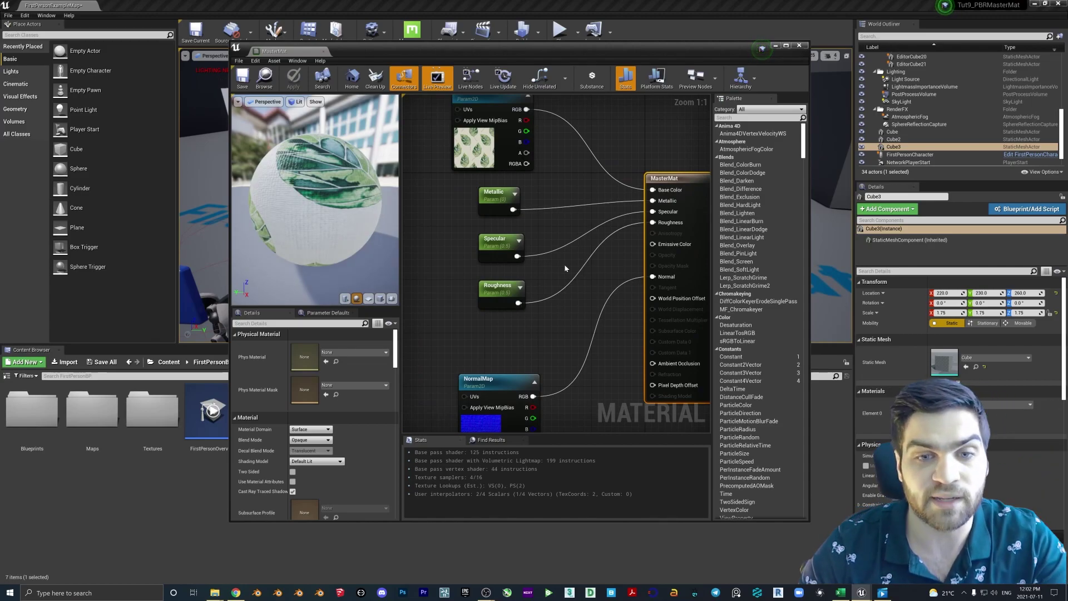
left_click(494, 254)
key("Delete")
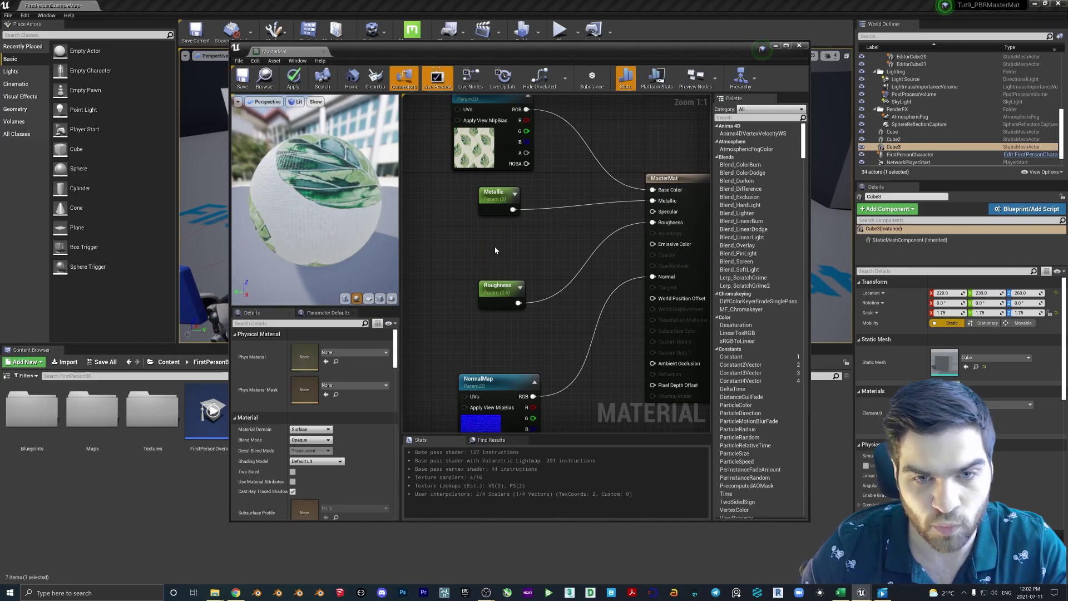
- Feed MasterMat's Specular input from a new constant node set to 0.5, and save and close the material
left_click(495, 250)
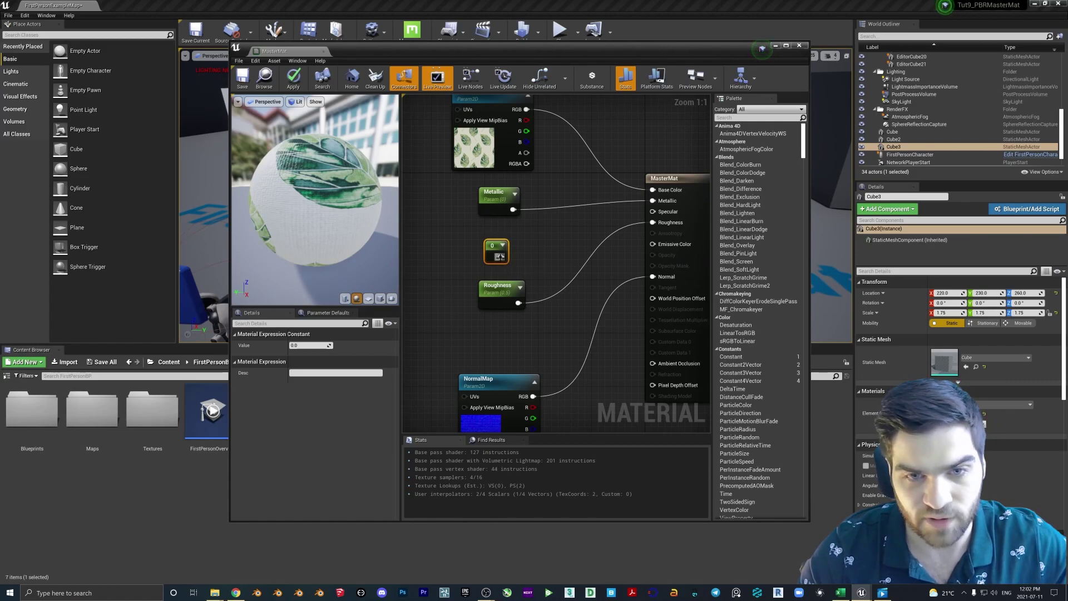
left_click_drag(500, 256, 656, 213)
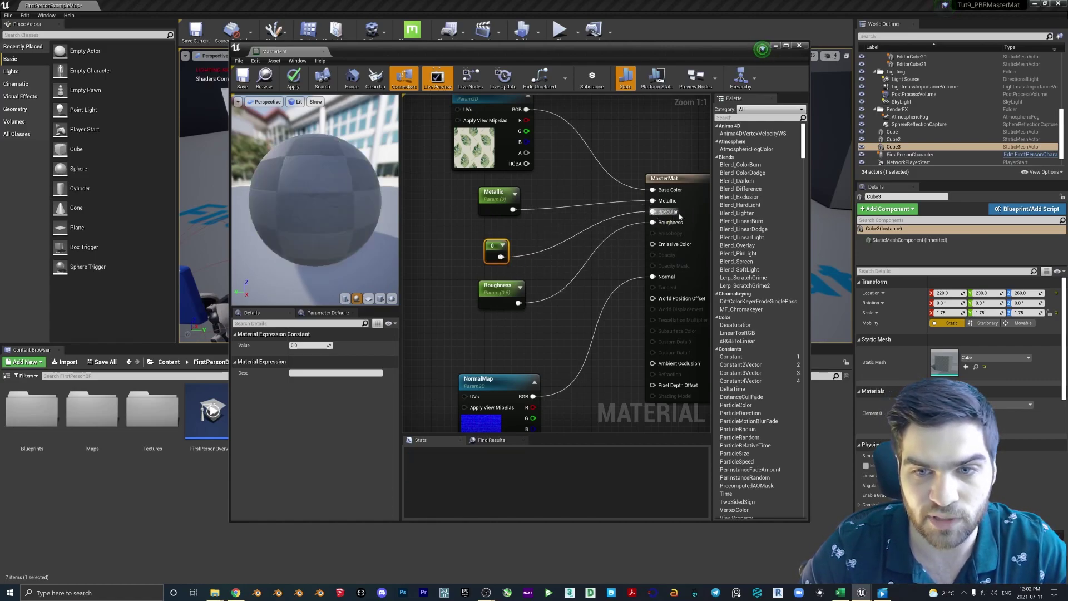
left_click(305, 344)
type("0.5")
key("Return")
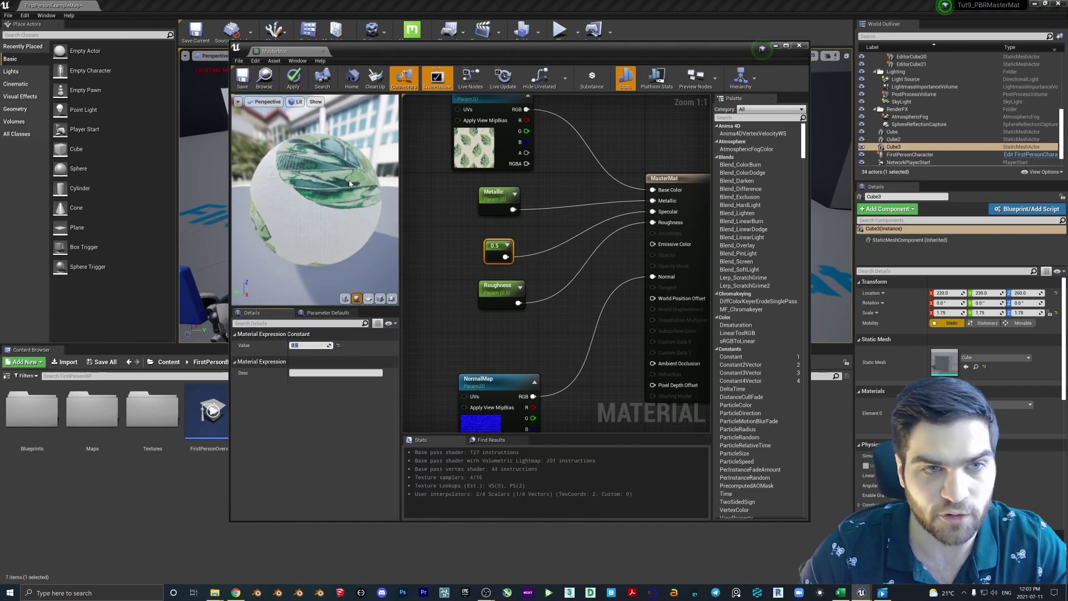
key("ctrl+s")
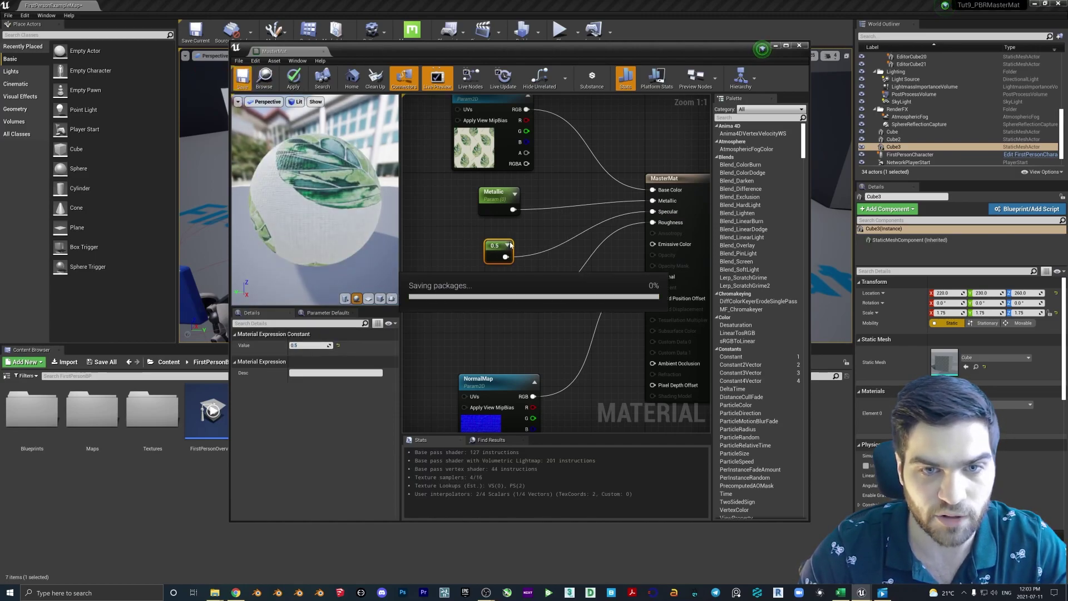
left_click(800, 45)
- Open the Terrazzo instance to check which scalar parameters it exposes, close it, and view the three cubes in the level
double_click(334, 411)
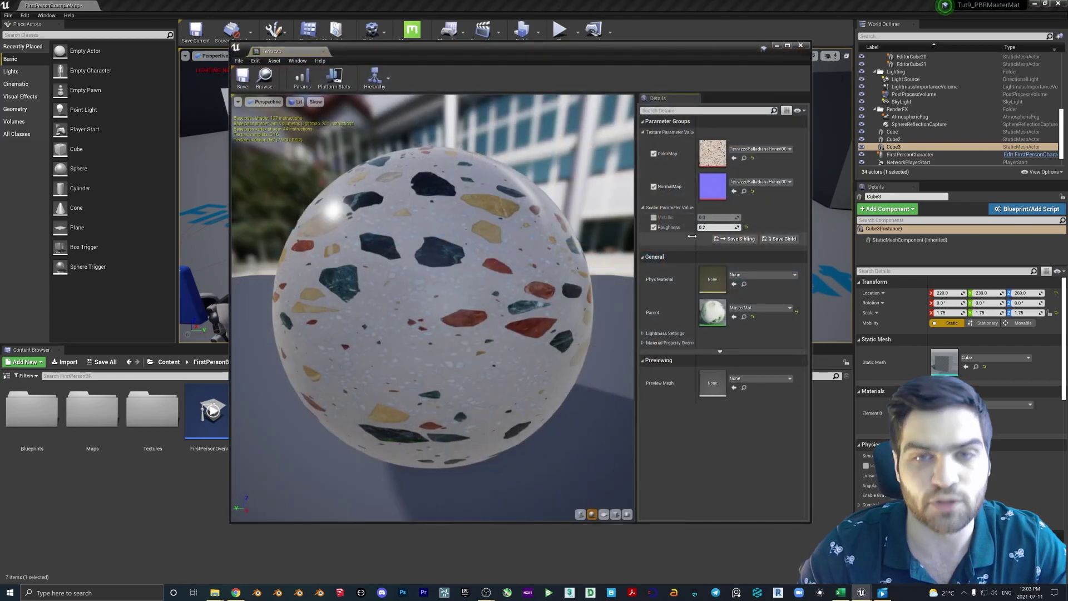
left_click(800, 45)
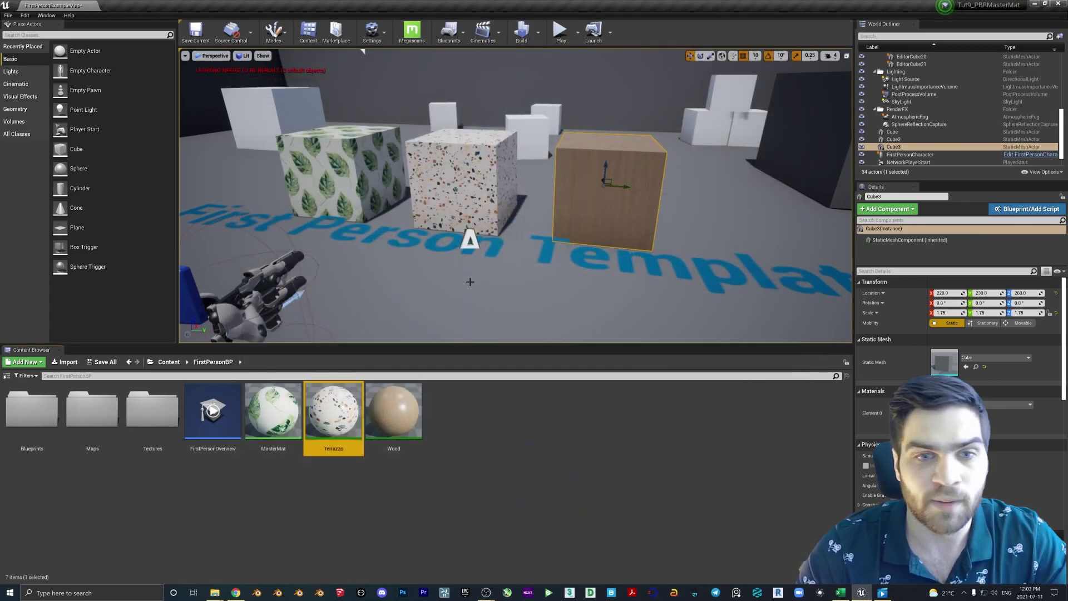
mouse_move(467, 268)
left_mouse_down()
mouse_move(453, 286)
mouse_move(468, 269)
left_mouse_up()
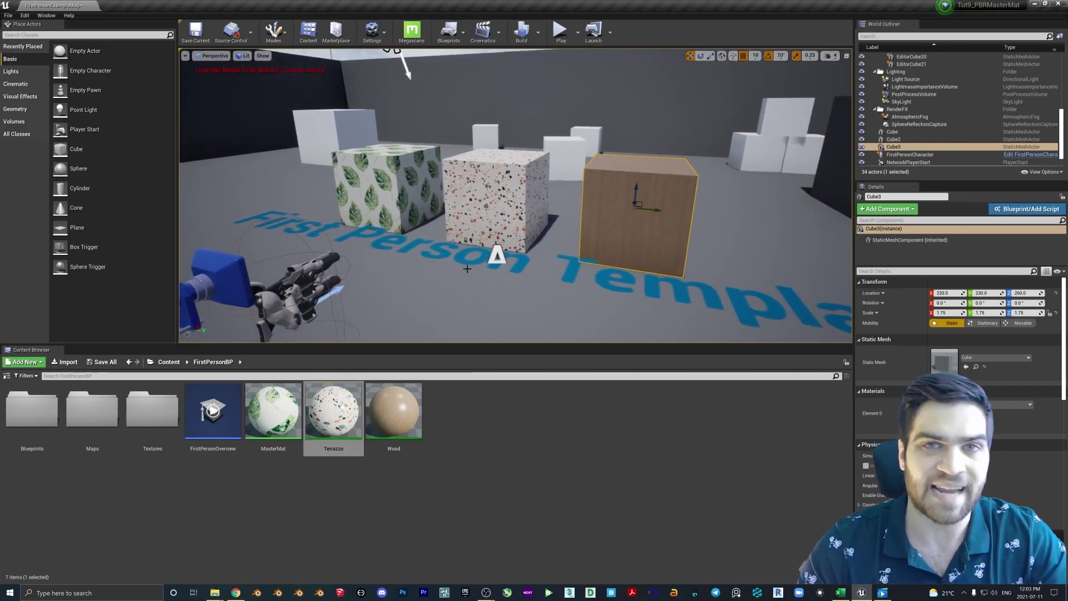